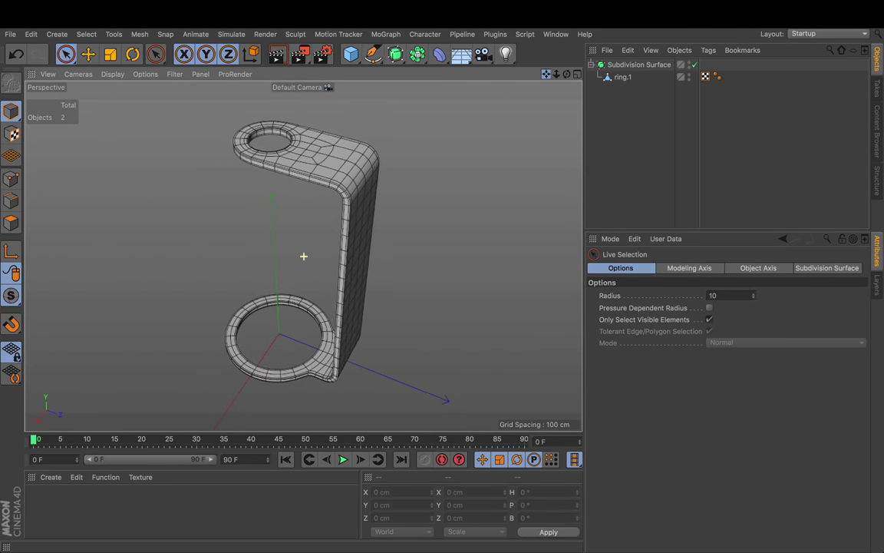
# Step: Start from an empty project and set its default object color to 80% Gray
pyautogui.hotkey('ctrl', 'r')
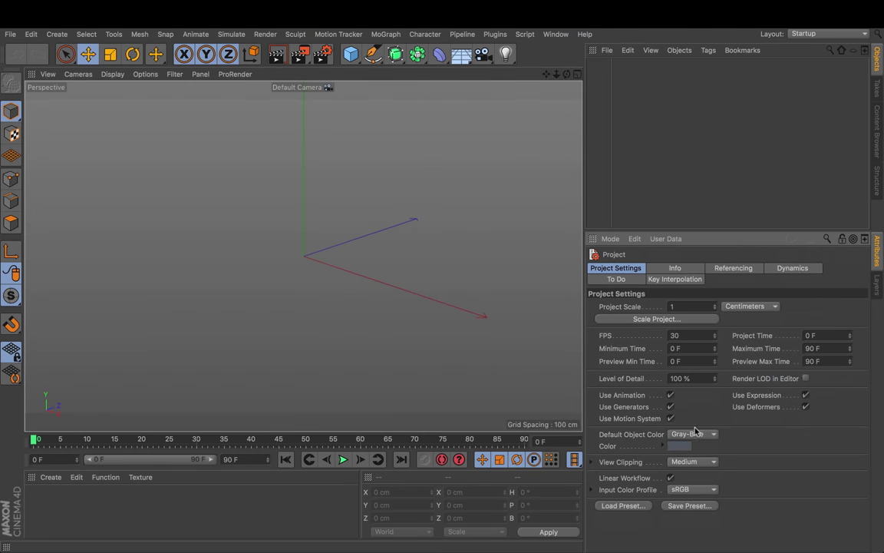
pyautogui.click(695, 434)
pyautogui.click(694, 446)
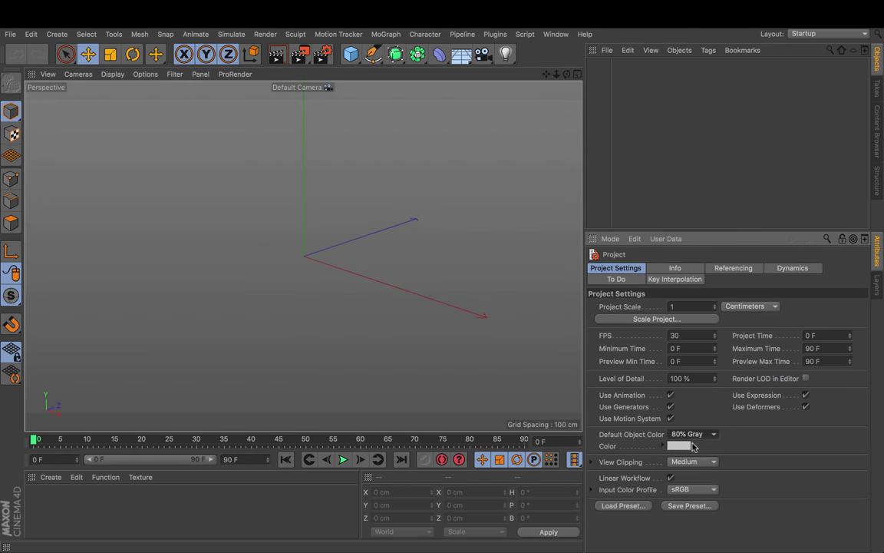
# Step: Add a Disc primitive and display the viewport in Gouraud Shading (Lines)
pyautogui.click(350, 53)
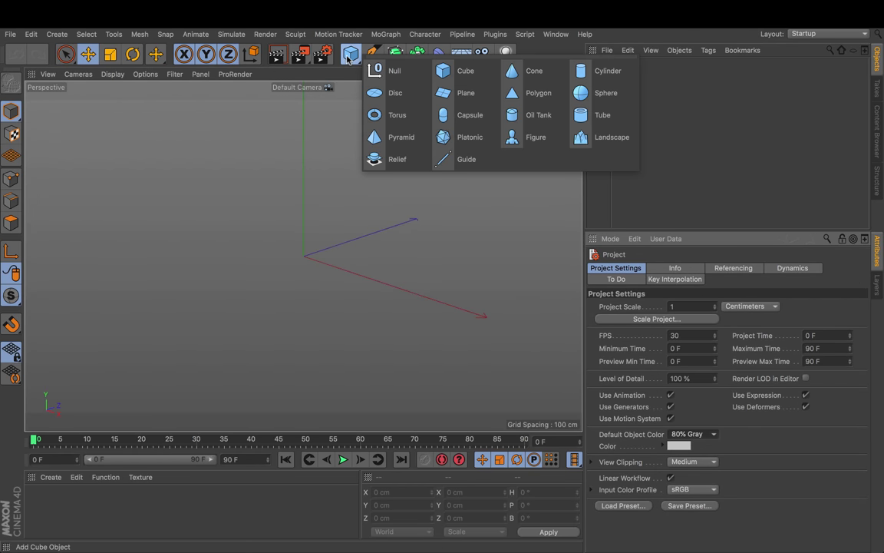
pyautogui.click(378, 93)
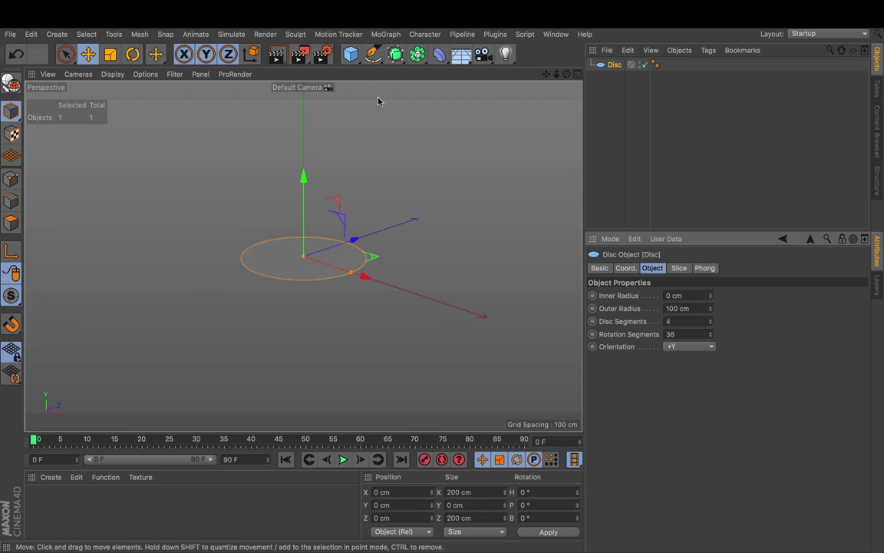
pyautogui.click(113, 74)
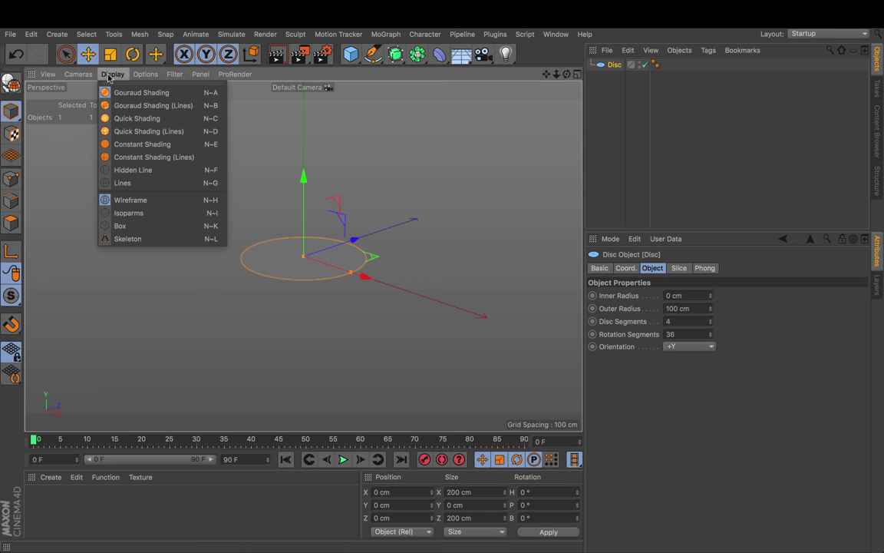
pyautogui.click(145, 103)
pyautogui.moveTo(566, 74)
pyautogui.mouseDown()
pyautogui.moveTo(566, 127)
pyautogui.moveTo(583, 74)
pyautogui.moveTo(554, 74)
pyautogui.mouseUp()
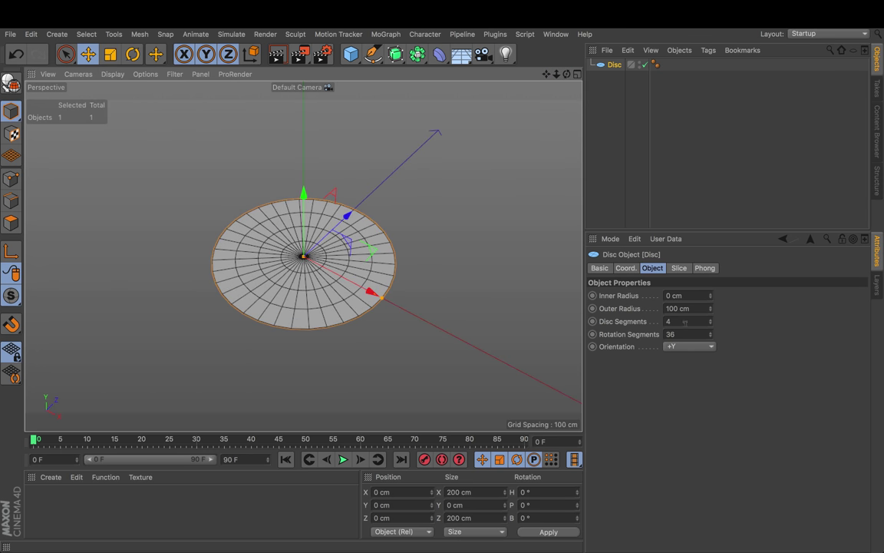
# Step: Turn the disc into a ring with an inner radius of 80 cm, 2 disc segments and 24 rotation segments
pyautogui.click(690, 299)
pyautogui.write('80')
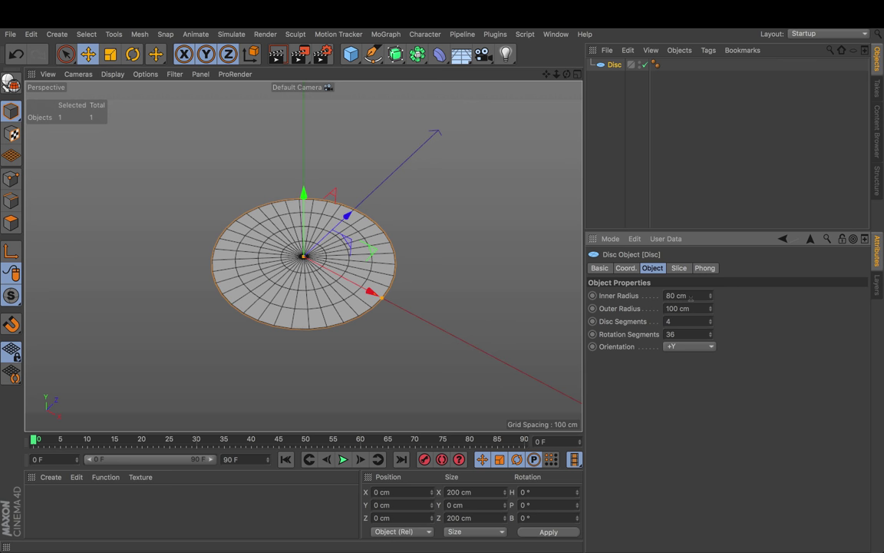
pyautogui.press('Return')
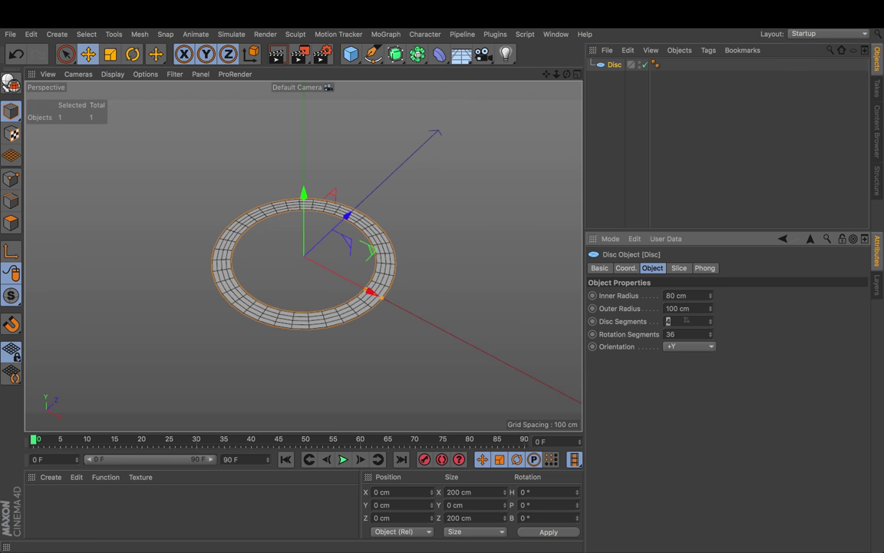
pyautogui.write('2')
pyautogui.press('Tab')
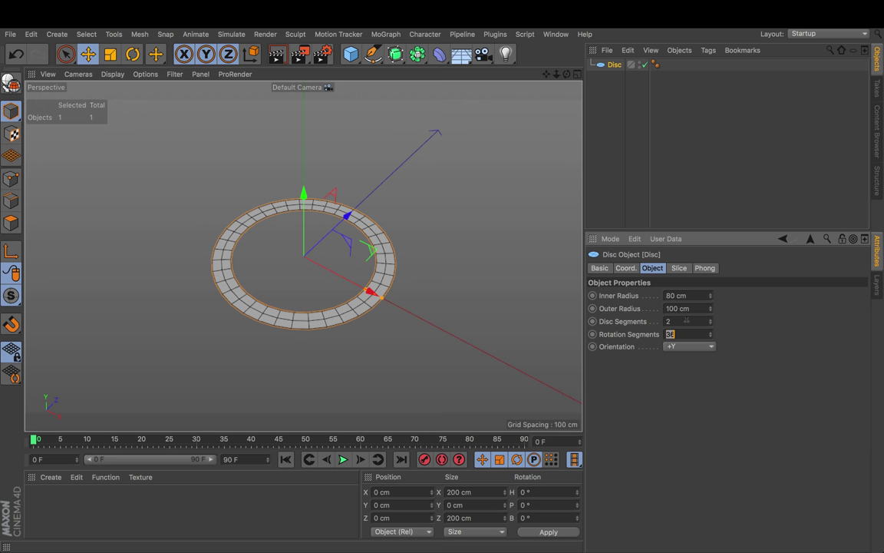
pyautogui.press('Return')
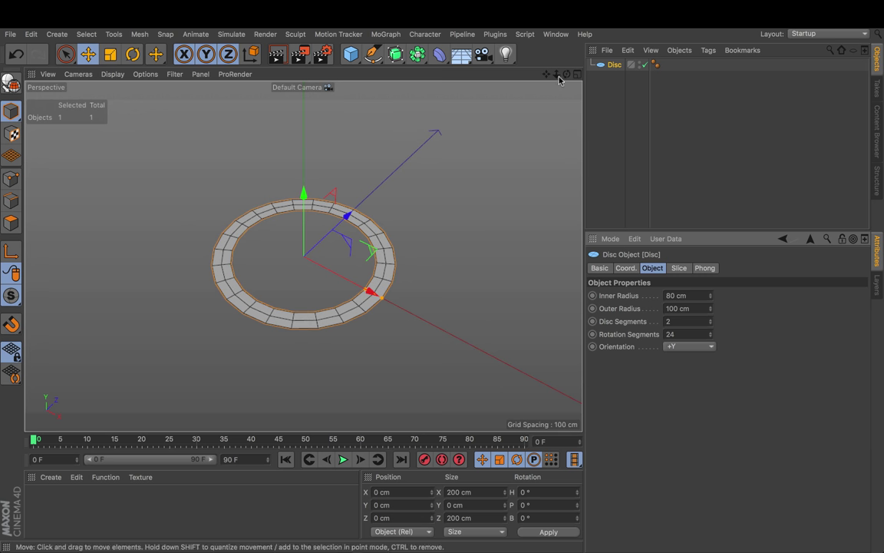
# Step: Convert the disc into an editable polygon object and switch to Edge mode
pyautogui.moveTo(557, 74); pyautogui.dragTo(498, 74)
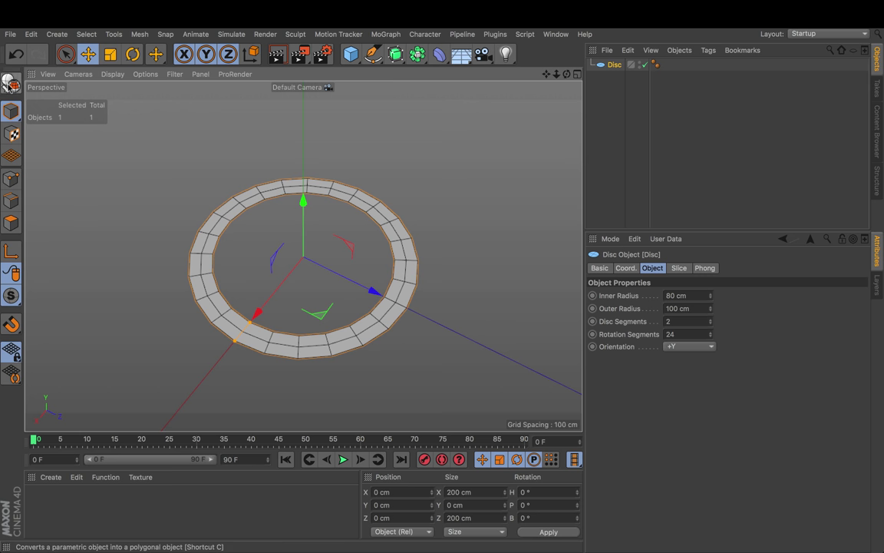
pyautogui.click(11, 82)
pyautogui.click(65, 55)
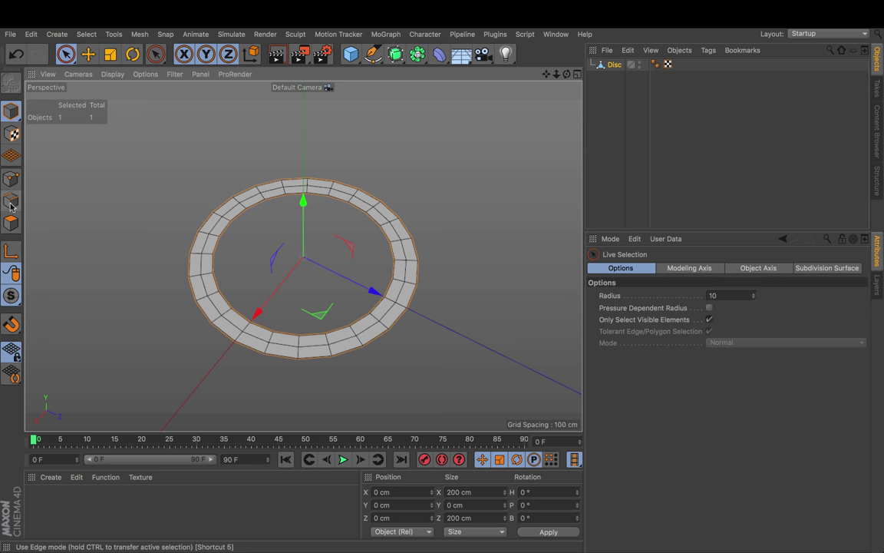
pyautogui.click(10, 179)
# Step: Use Path Selection to select the four outer edges of the ring centred on the positive Z axis
pyautogui.click(86, 35)
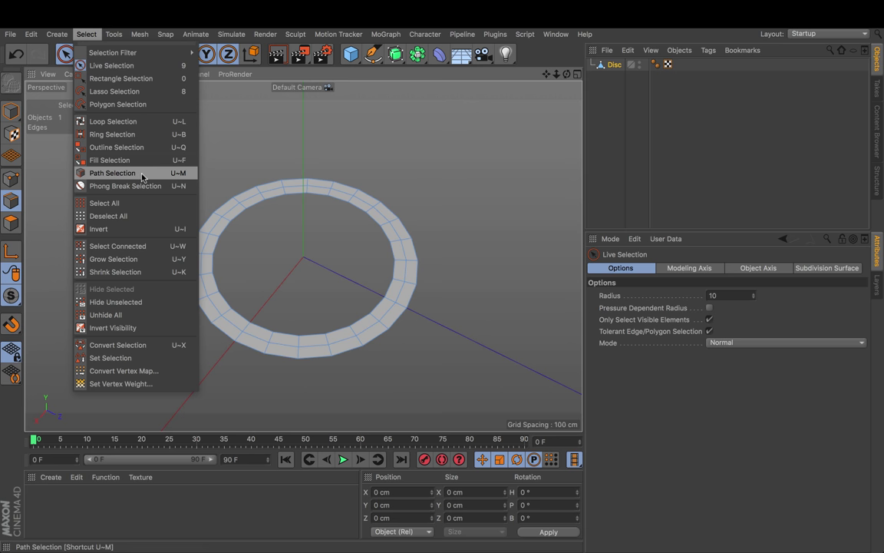
pyautogui.click(280, 121)
pyautogui.press('u')
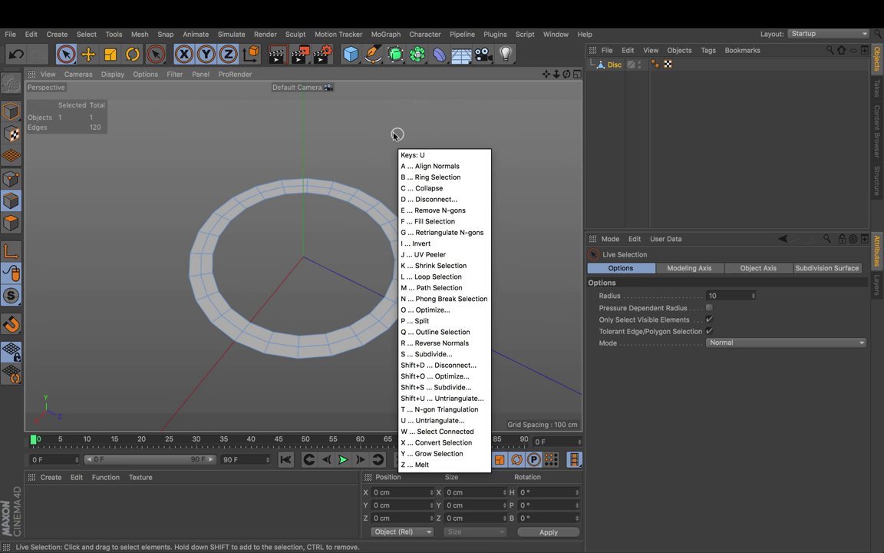
pyautogui.press('m')
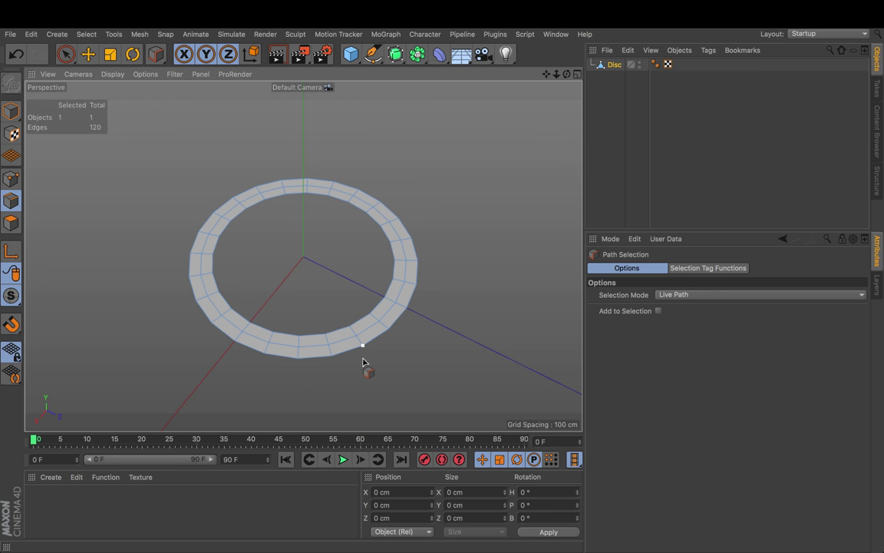
pyautogui.moveTo(363, 361)
pyautogui.mouseDown()
pyautogui.moveTo(405, 335)
pyautogui.moveTo(439, 259)
pyautogui.mouseUp()
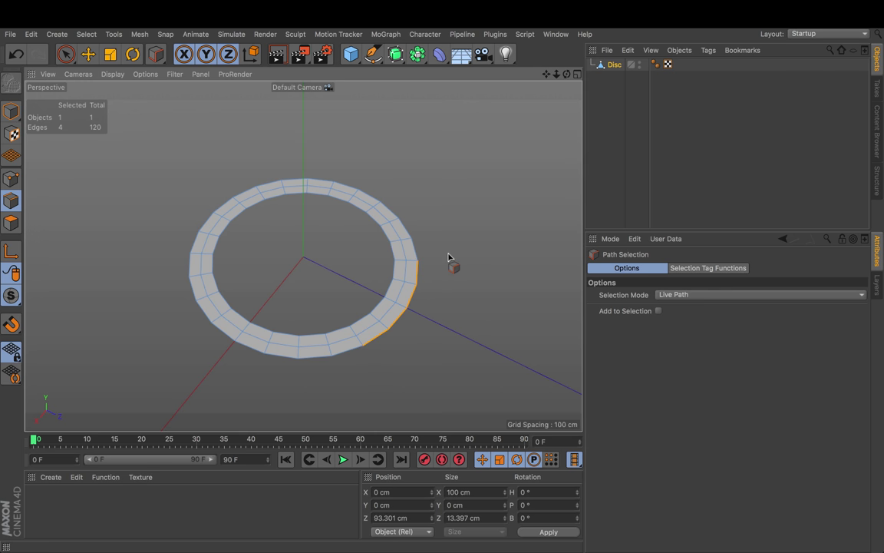
# Step: Extrude the four selected edges outward along Z twice, first by 10 cm and again by 30 cm
pyautogui.click(88, 54)
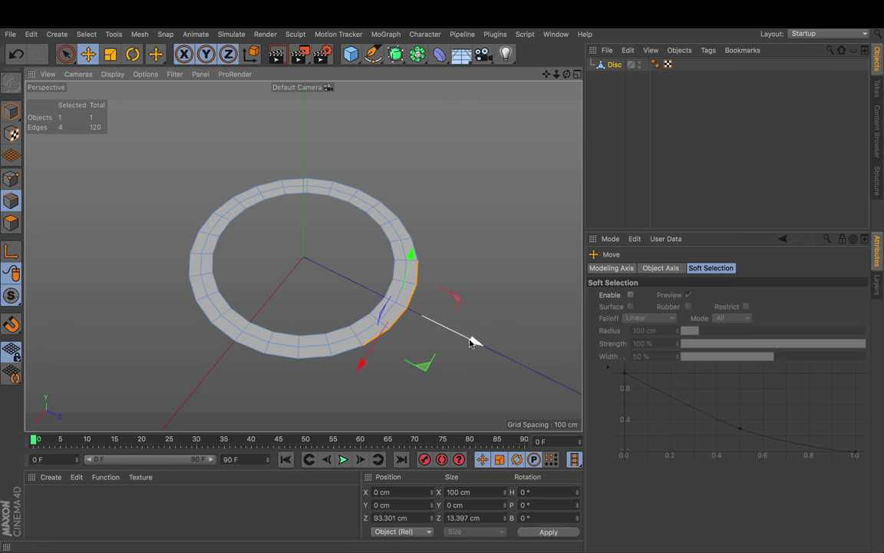
pyautogui.moveTo(471, 342)
pyautogui.keyDown('ctrl'); pyautogui.mouseDown()
pyautogui.moveTo(506, 357)
pyautogui.moveTo(483, 351)
pyautogui.mouseUp(); pyautogui.keyUp('ctrl')
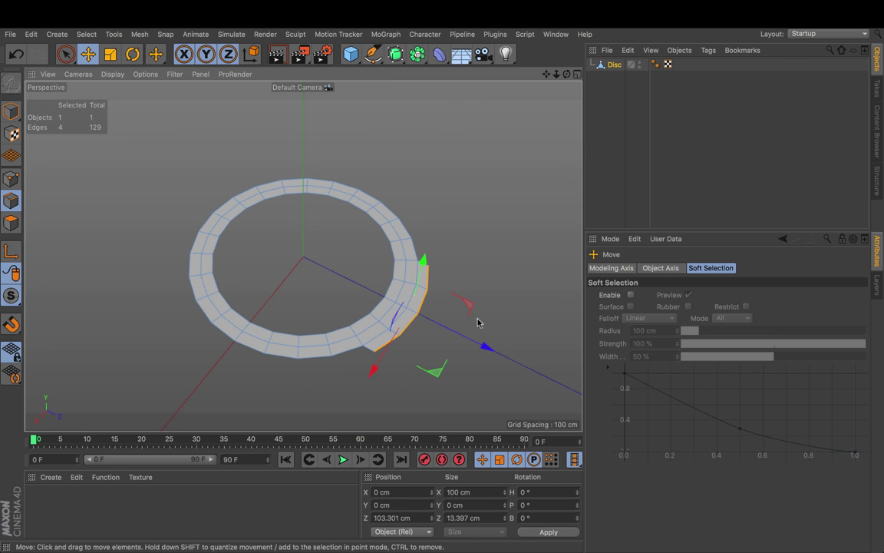
pyautogui.keyDown('ctrl'); pyautogui.moveTo(486, 348); pyautogui.dragTo(520, 365); pyautogui.keyUp('ctrl')
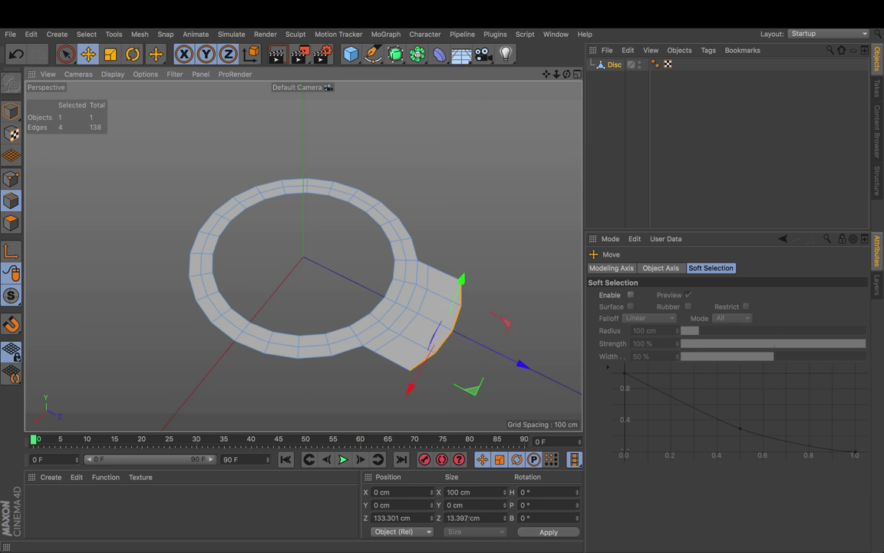
# Step: Flatten the extruded end edges into a straight line by setting their Z size to 0 cm
pyautogui.click(459, 517)
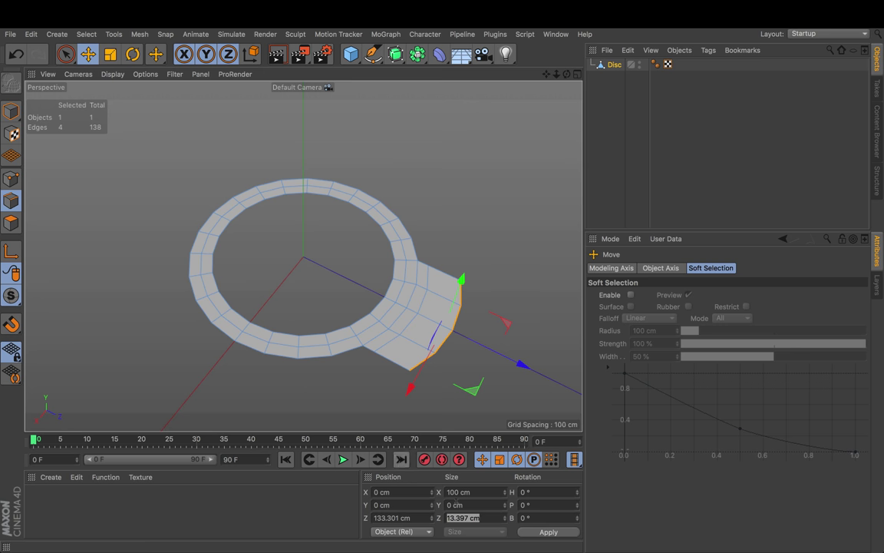
pyautogui.write('0')
pyautogui.press('Return')
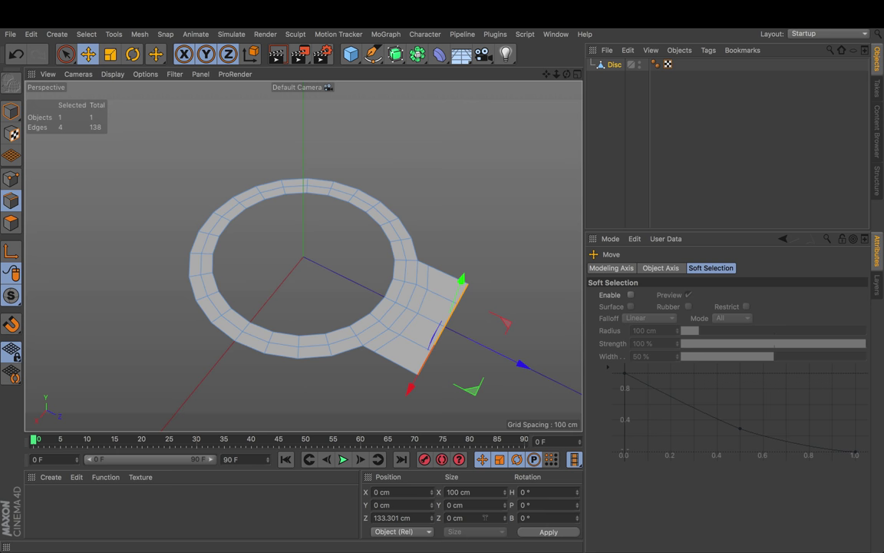
# Step: Switch the coordinates to World and set the straightened edges' Z position to 130 cm
pyautogui.click(411, 531)
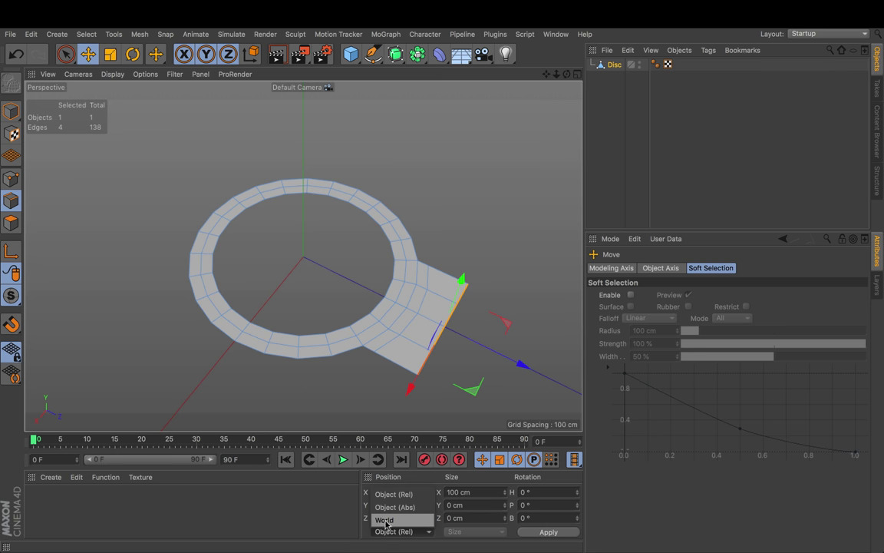
pyautogui.click(386, 521)
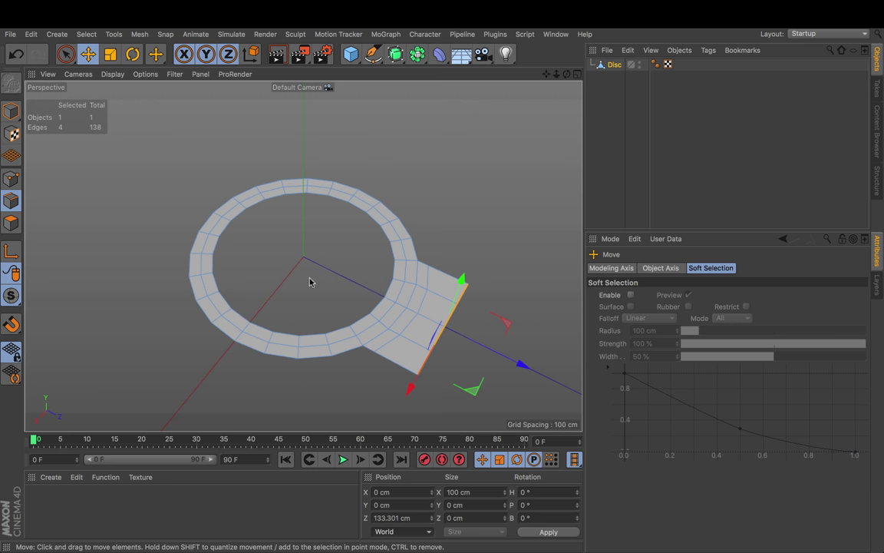
pyautogui.doubleClick(405, 518)
pyautogui.write('1')
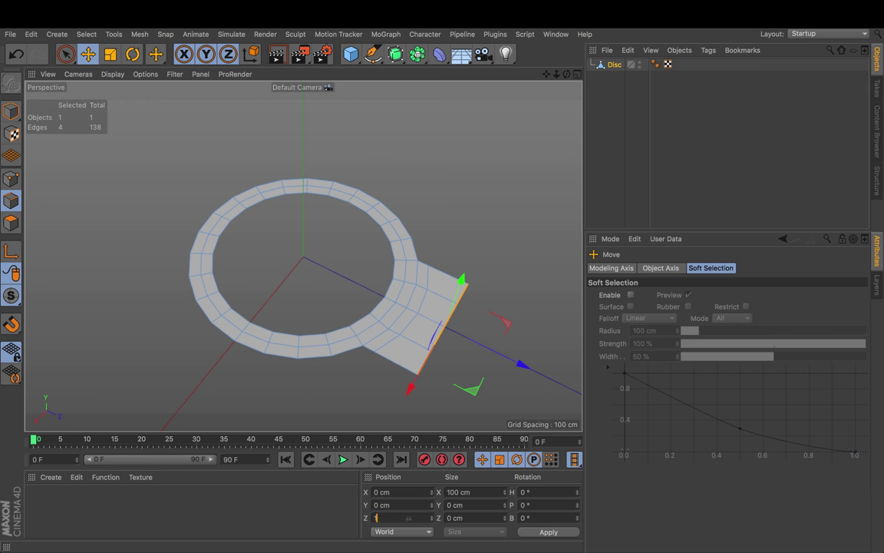
pyautogui.write('30')
pyautogui.press('Return')
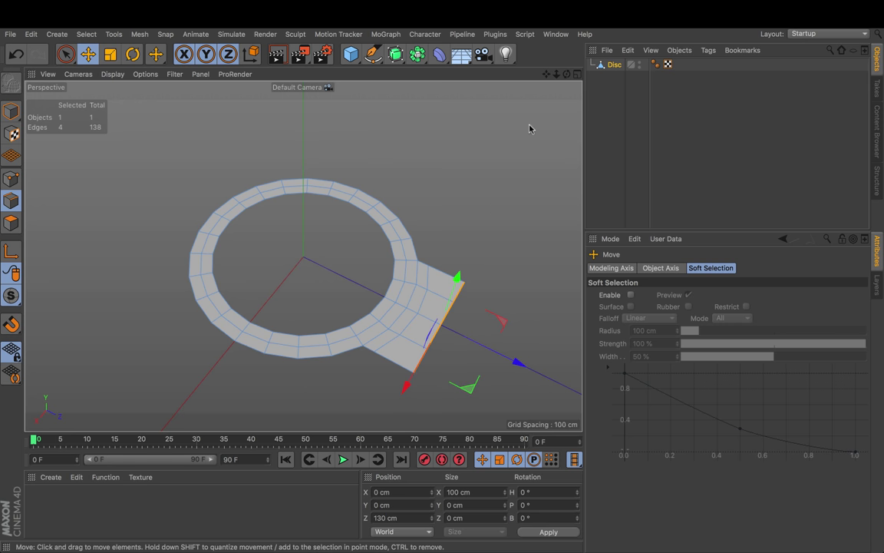
# Step: Extrude the straight end edges upward along Y by 200 cm to form an upright wall
pyautogui.moveTo(546, 74); pyautogui.dragTo(518, 74)
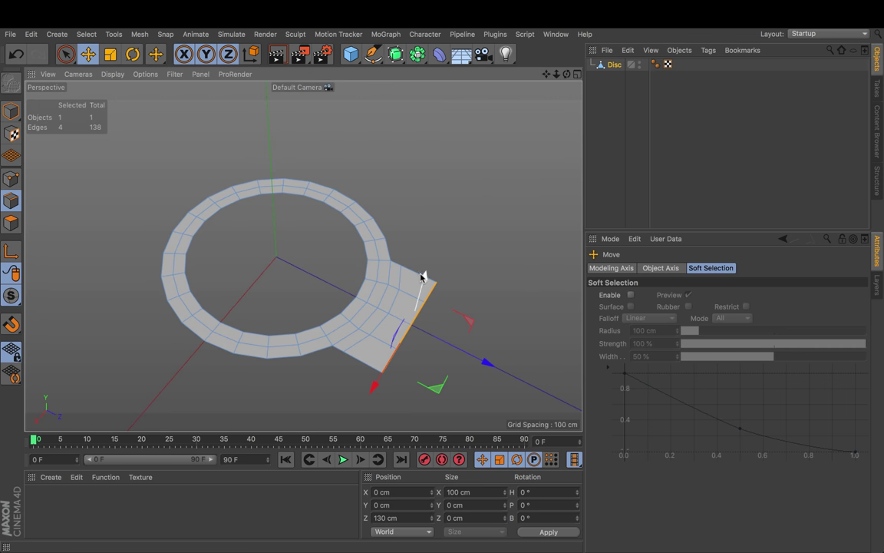
pyautogui.moveTo(567, 74); pyautogui.dragTo(658, 74)
pyautogui.moveTo(547, 73); pyautogui.dragTo(531, 118)
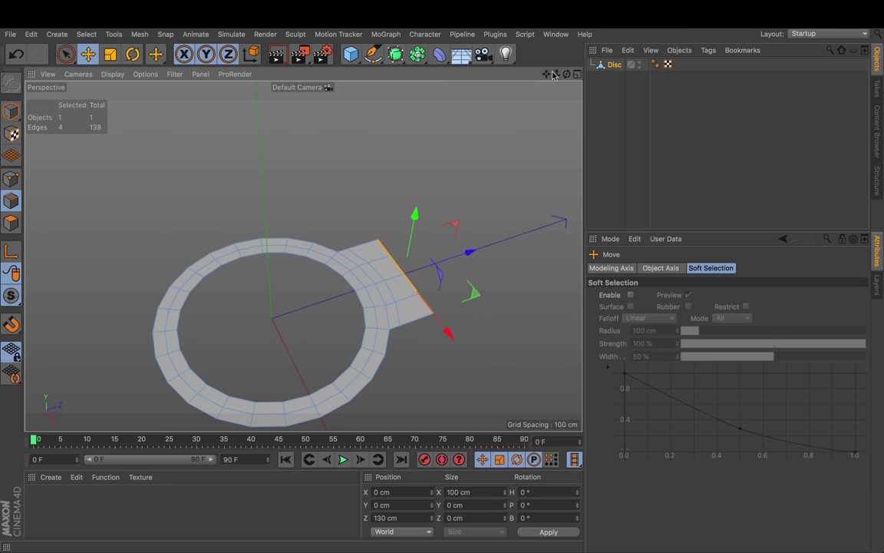
pyautogui.moveTo(553, 73); pyautogui.dragTo(352, 142)
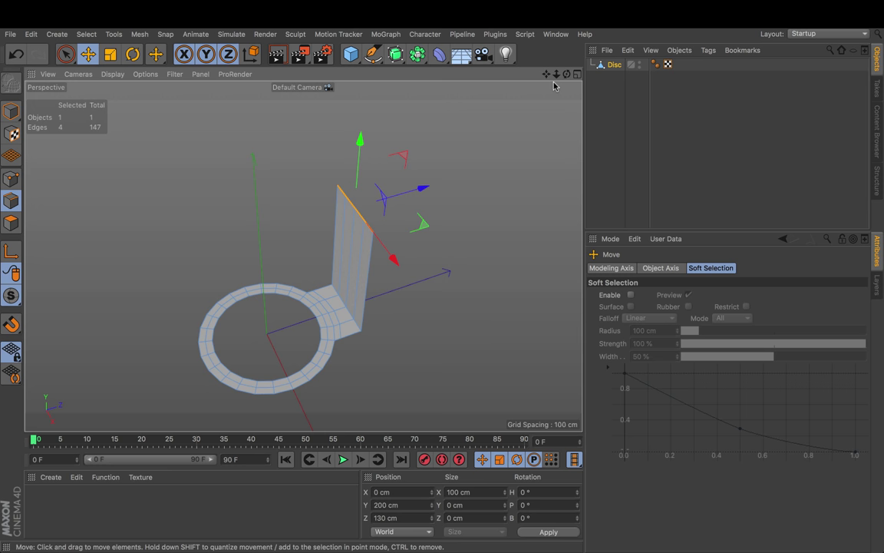
# Step: Select the four polygons of the upright wall in Polygon mode with Live Selection
pyautogui.moveTo(567, 74); pyautogui.dragTo(608, 48)
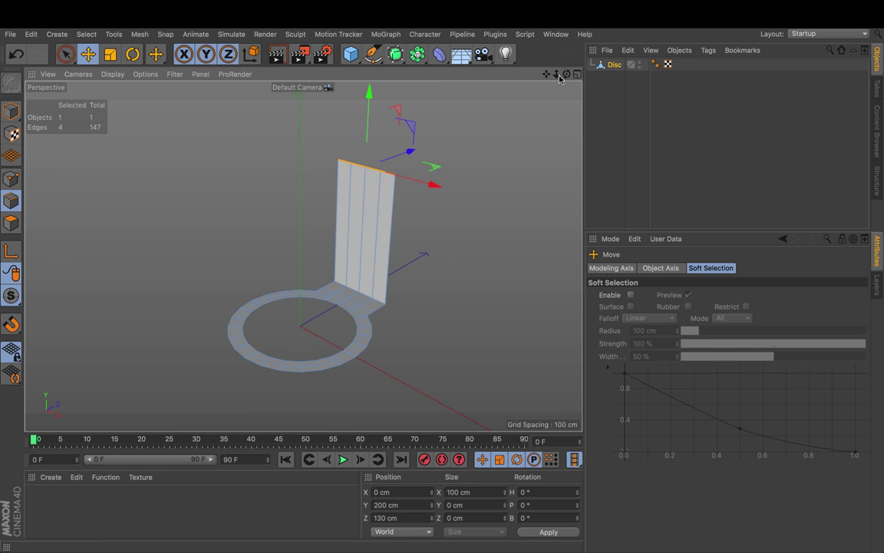
pyautogui.moveTo(543, 73); pyautogui.dragTo(507, 104)
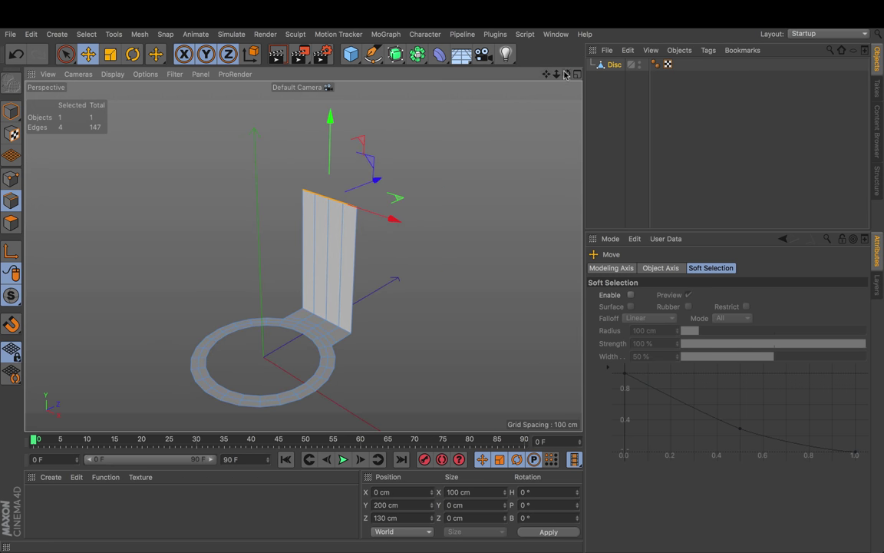
pyautogui.moveTo(566, 74); pyautogui.dragTo(526, 94)
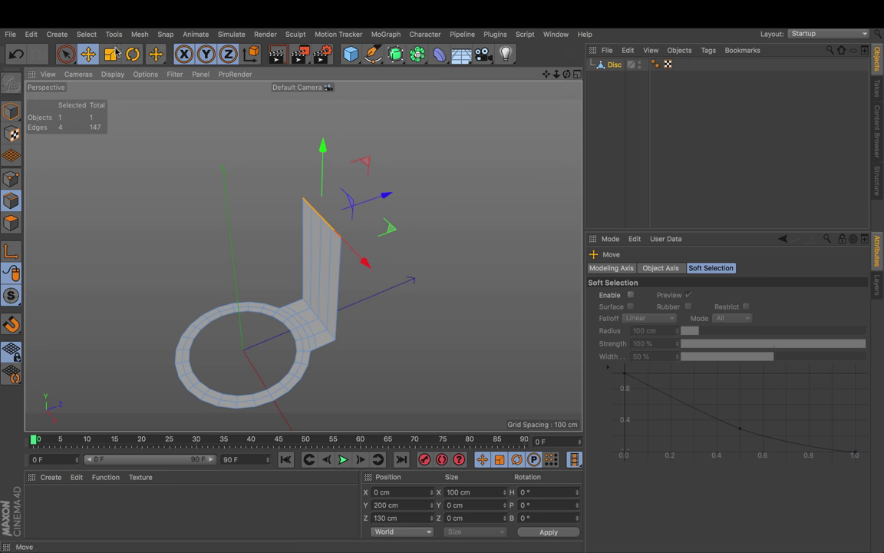
pyautogui.click(65, 54)
pyautogui.click(11, 227)
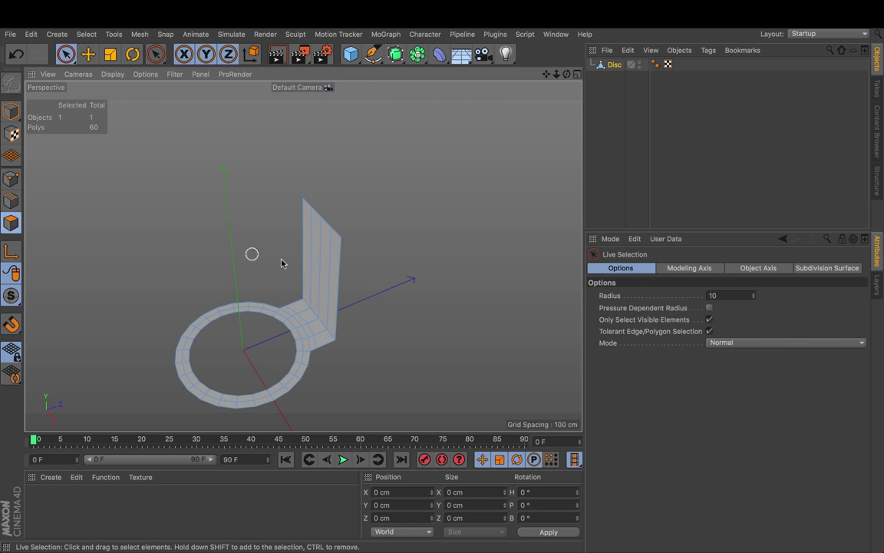
pyautogui.click(303, 261)
pyautogui.moveTo(303, 260); pyautogui.dragTo(337, 335)
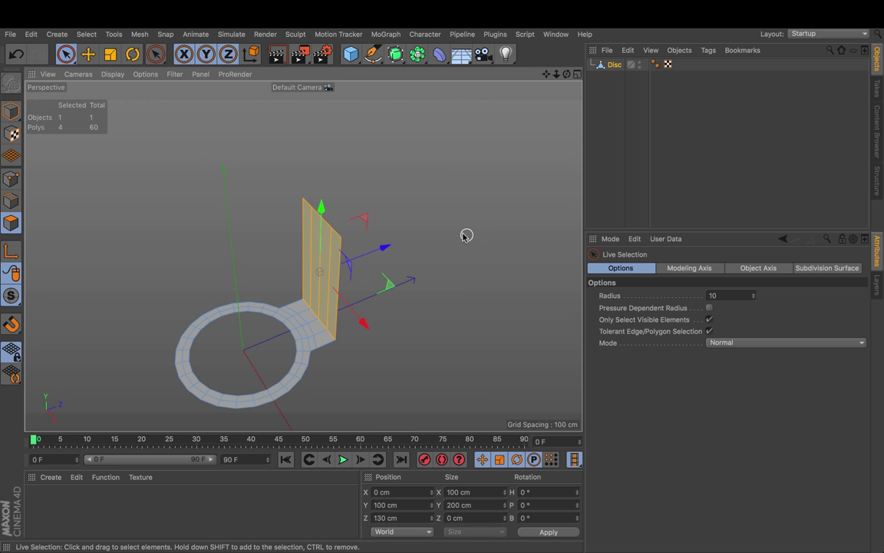
# Step: Undo the polygon selection and the upward extrusion, and redo the extrusion
pyautogui.hotkey('ctrl', 'z')
pyautogui.hotkey('ctrl', 'z')
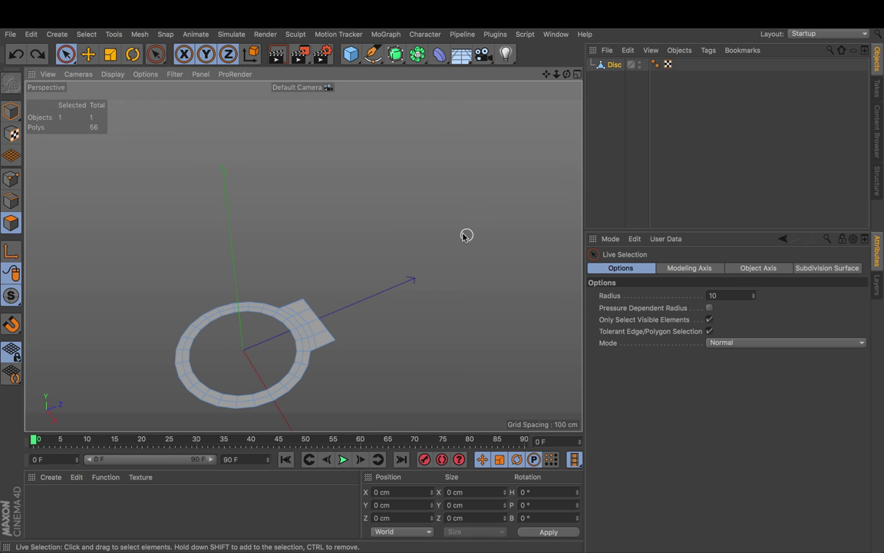
pyautogui.hotkey('ctrl', 'y')
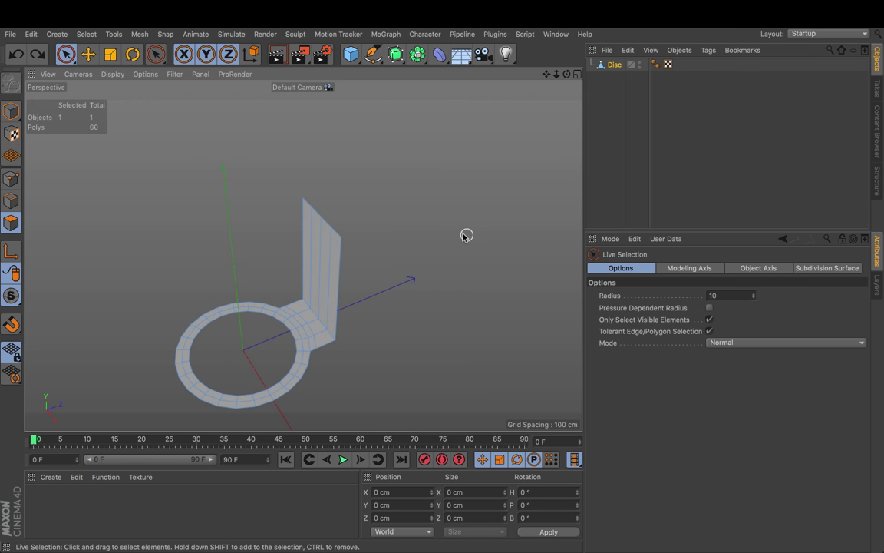
# Step: Select the upright wall's four polygons and add the four adjoining polygons of the connector at its base
pyautogui.click(11, 200)
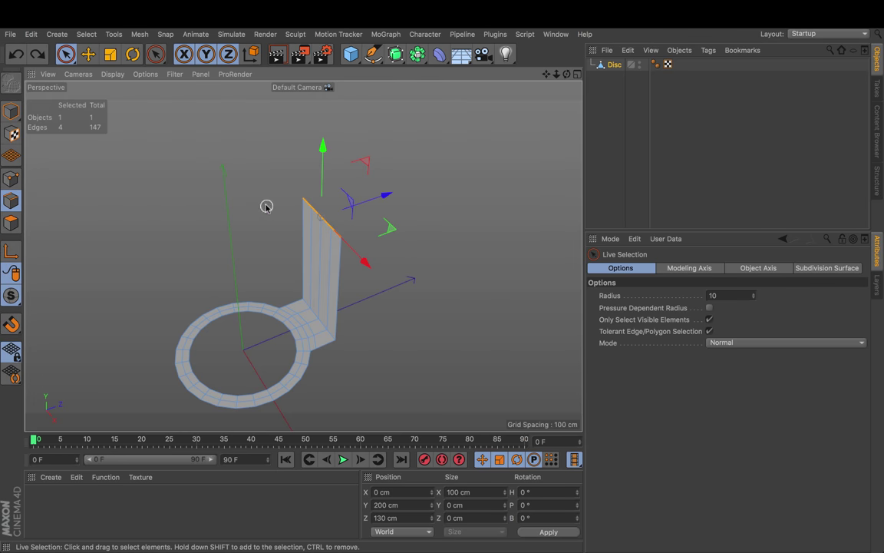
pyautogui.keyDown('ctrl'); pyautogui.click(11, 222); pyautogui.keyUp('ctrl')
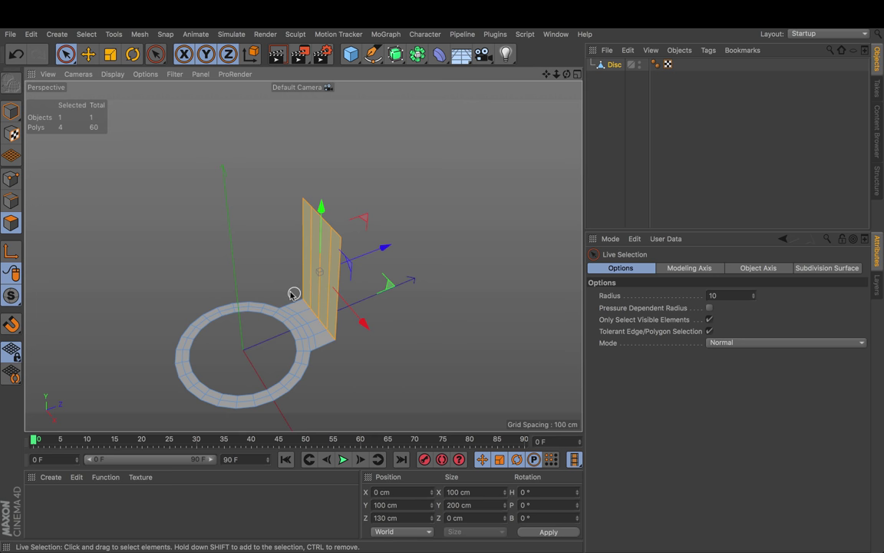
pyautogui.moveTo(290, 295)
pyautogui.keyDown('shift'); pyautogui.mouseDown()
pyautogui.moveTo(321, 320)
pyautogui.moveTo(327, 343)
pyautogui.mouseUp(); pyautogui.keyUp('shift')
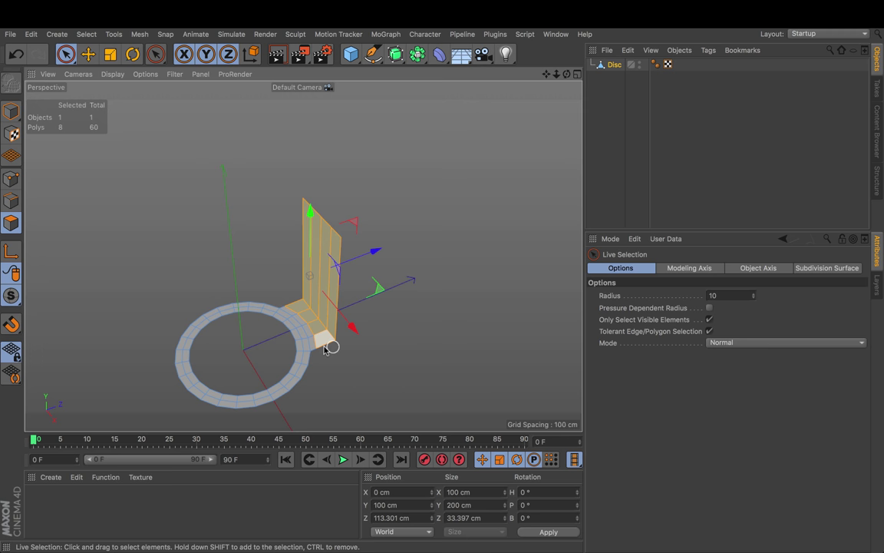
# Step: Mirror the selected polygons across the World XZ plane at the wall's top edge, with points welded
pyautogui.rightClick(450, 206)
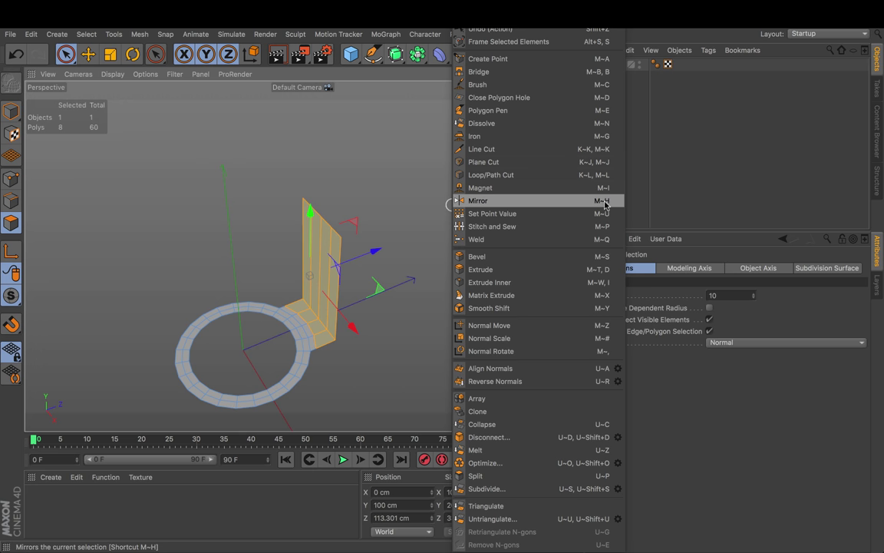
pyautogui.click(572, 201)
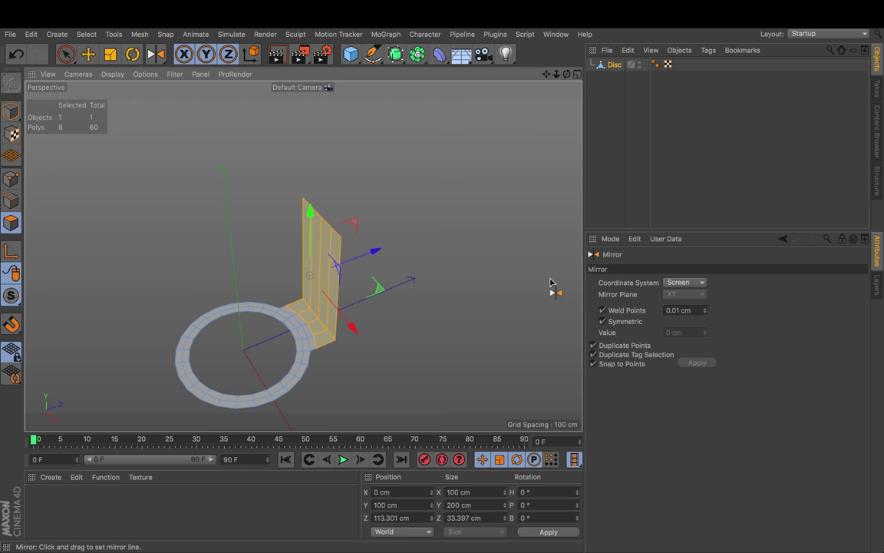
pyautogui.click(674, 284)
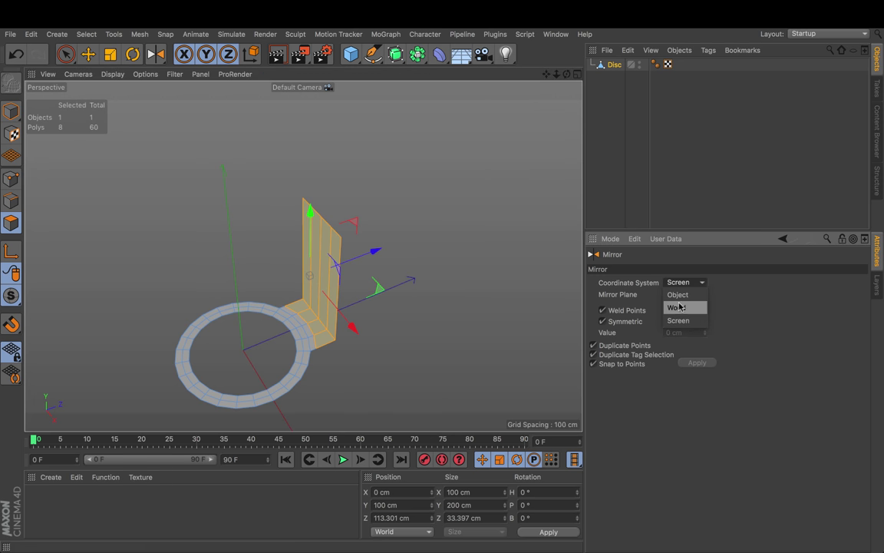
pyautogui.click(677, 307)
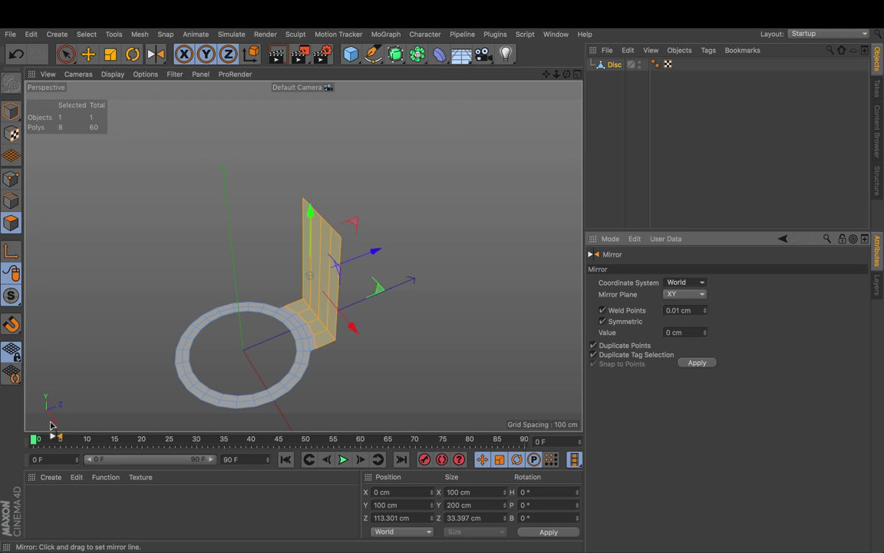
pyautogui.click(677, 297)
pyautogui.click(677, 332)
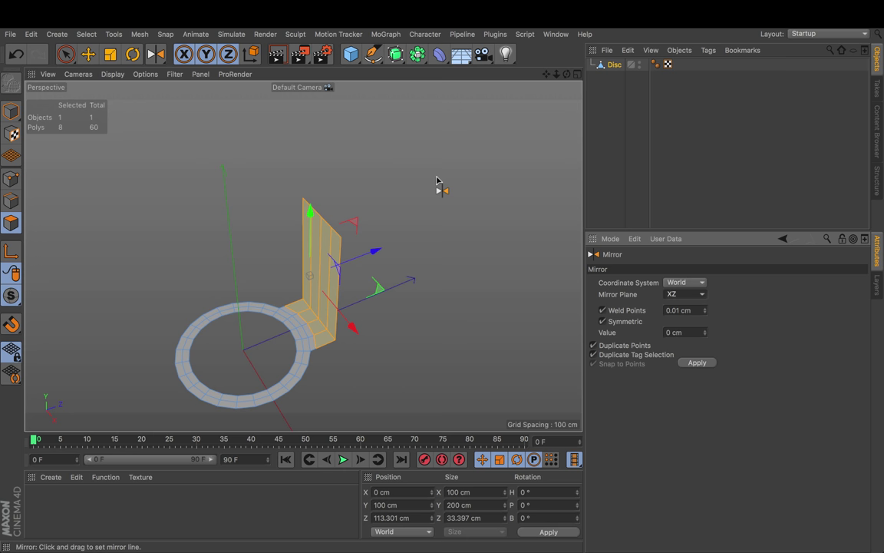
pyautogui.click(326, 223)
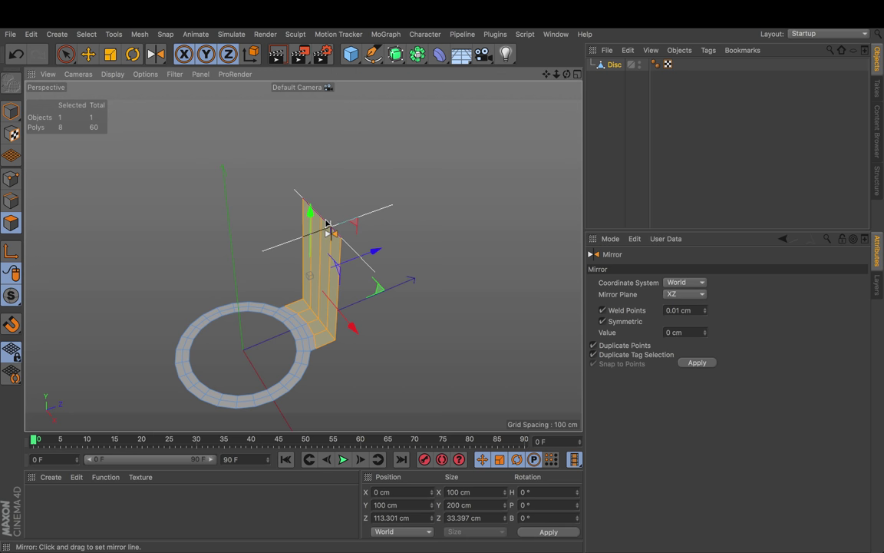
pyautogui.moveTo(326, 222); pyautogui.dragTo(326, 230)
pyautogui.moveTo(555, 74)
pyautogui.mouseDown()
pyautogui.moveTo(565, 73)
pyautogui.moveTo(530, 73)
pyautogui.moveTo(559, 73)
pyautogui.mouseUp()
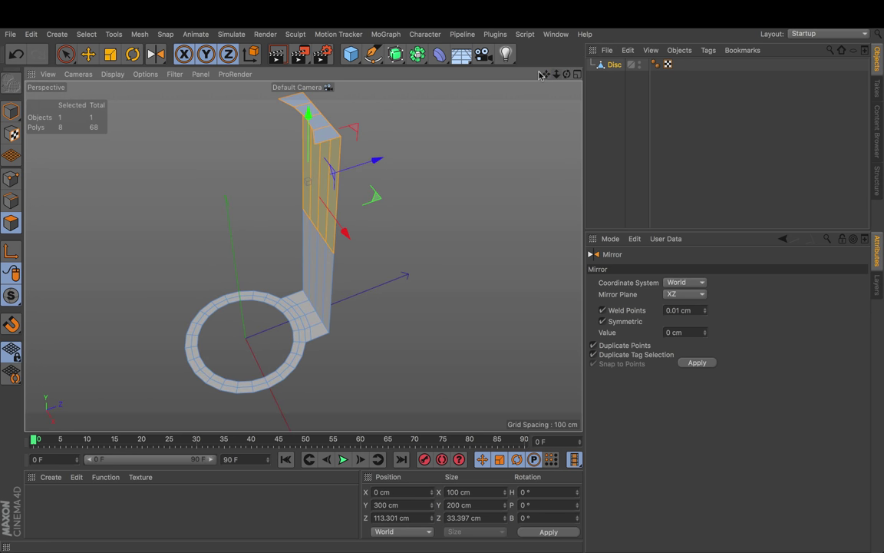
pyautogui.moveTo(489, 67); pyautogui.dragTo(484, 67)
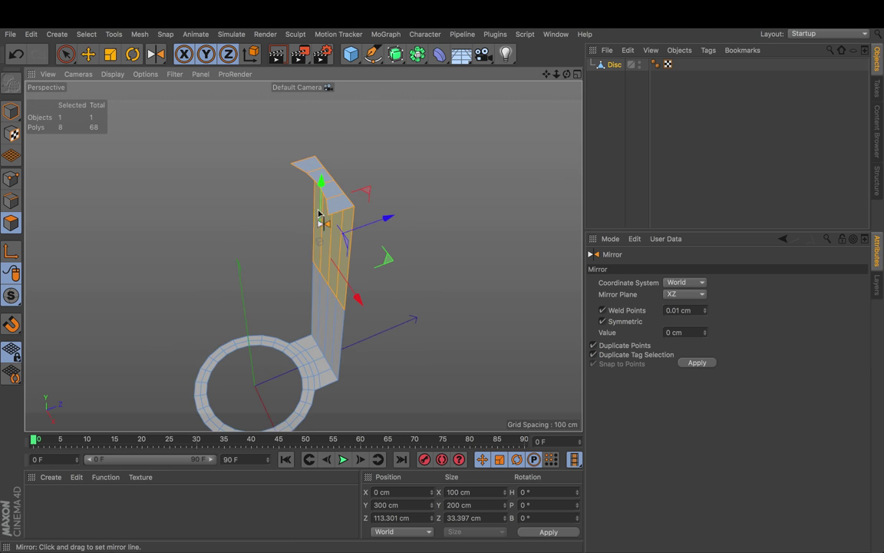
# Step: Select the four curved edges at the mirrored flange's free end with Path Selection and set their Z size to 0 cm
pyautogui.click(9, 201)
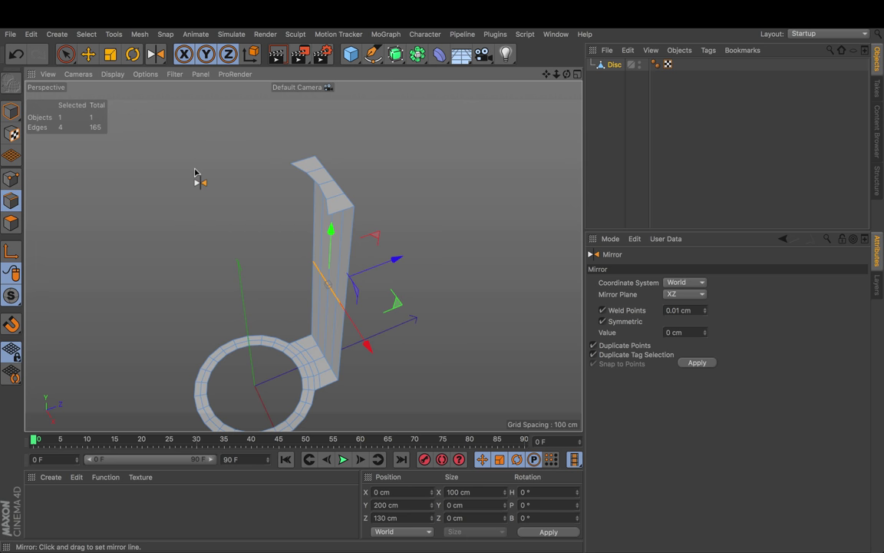
pyautogui.hotkey('shift', 'Return')
pyautogui.press('Return')
pyautogui.press('Return')
pyautogui.hotkey('shift', 'Return')
pyautogui.press('u')
pyautogui.press('m')
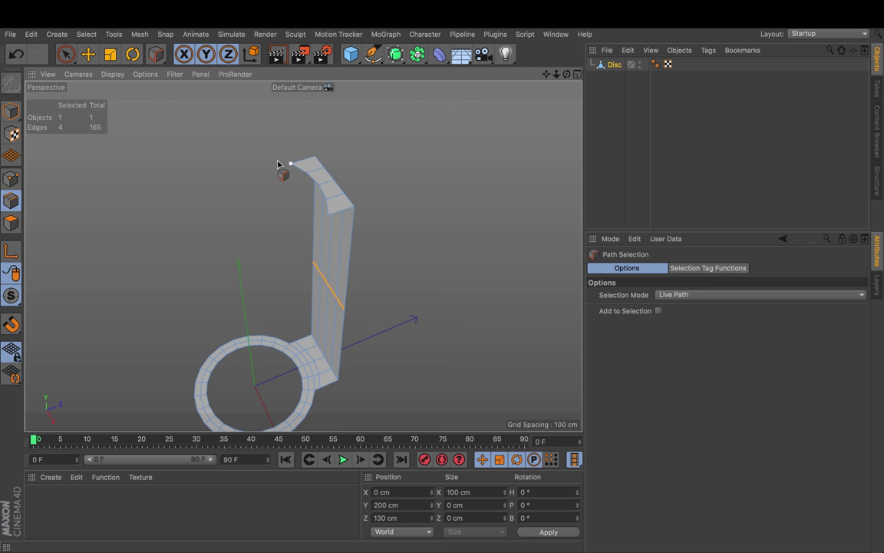
pyautogui.moveTo(278, 163)
pyautogui.mouseDown()
pyautogui.moveTo(311, 190)
pyautogui.moveTo(318, 218)
pyautogui.mouseUp()
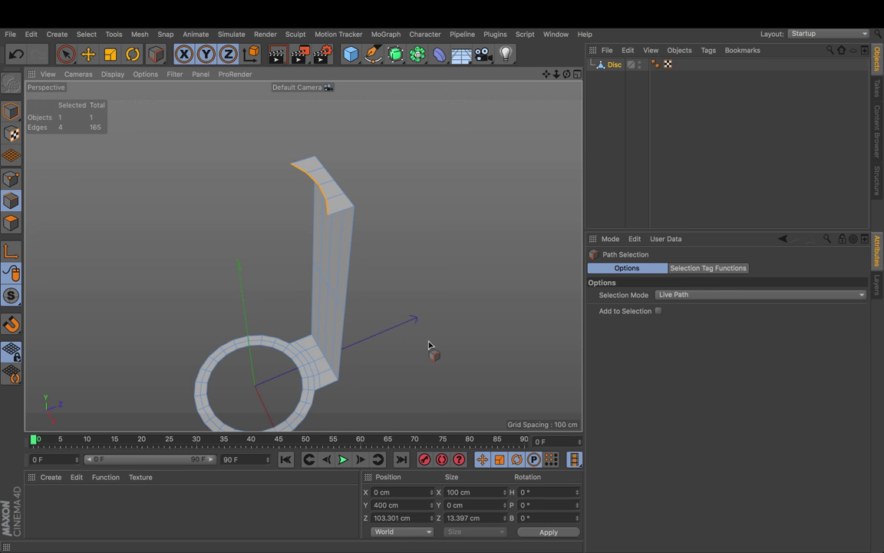
pyautogui.click(468, 517)
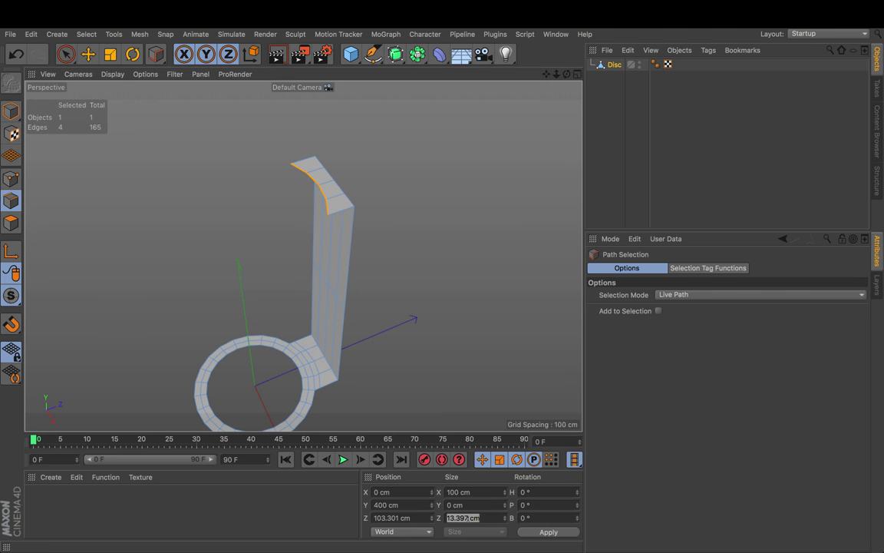
pyautogui.write('0')
pyautogui.press('Return')
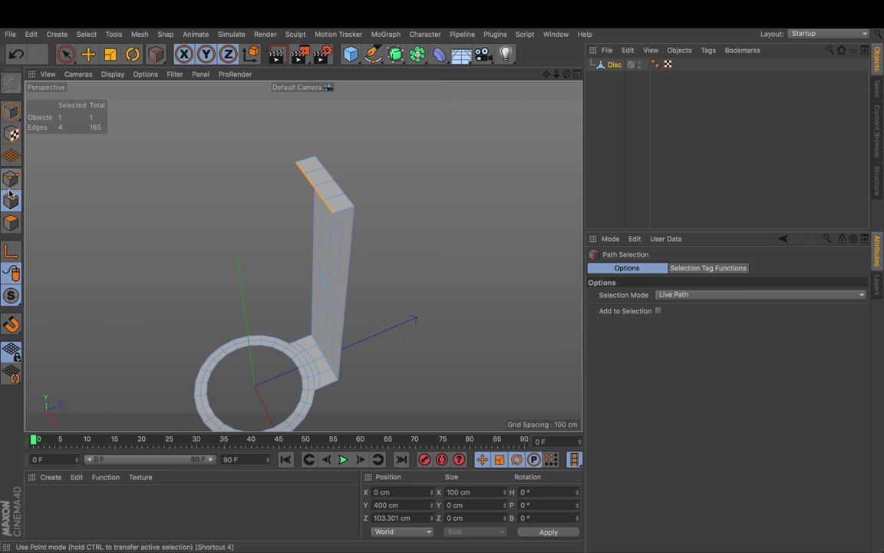
# Step: Look up the Point mode command in Customize Commands by filtering for "point", and enter 4 as its shortcut
pyautogui.click(554, 35)
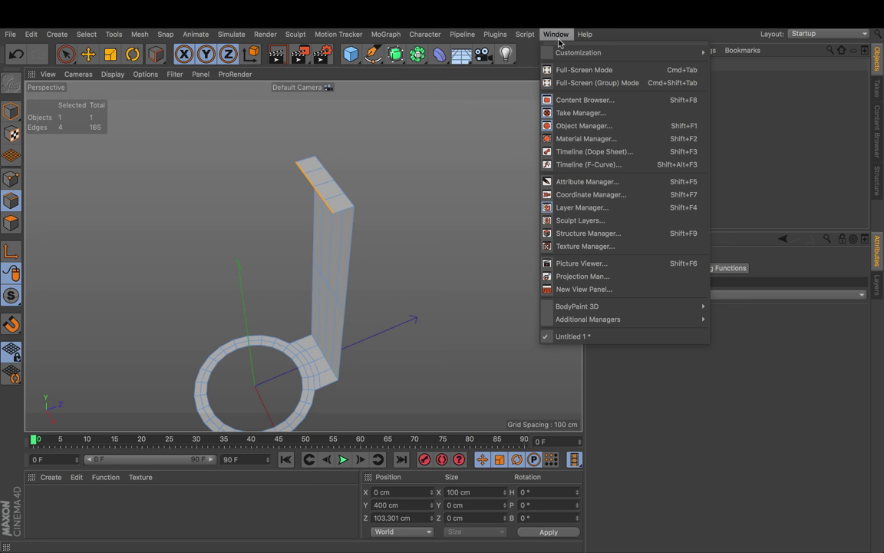
pyautogui.moveTo(573, 53)
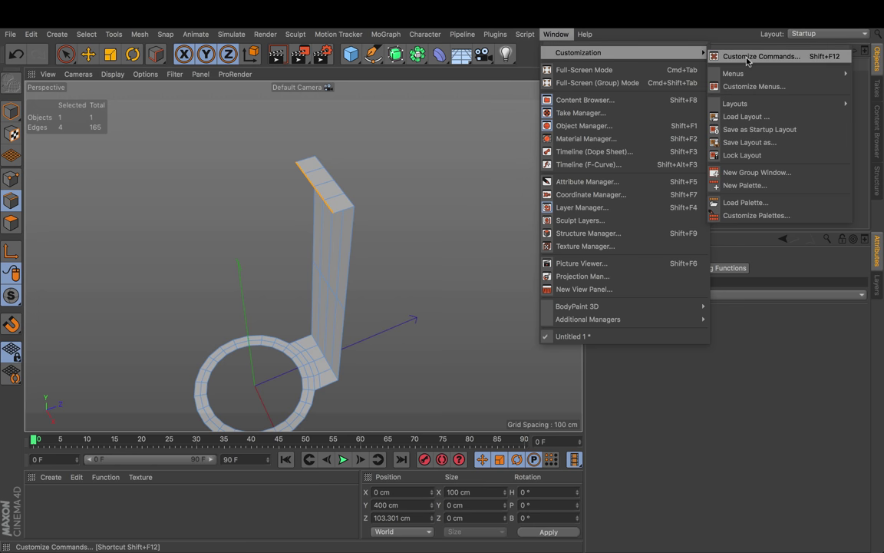
pyautogui.click(802, 59)
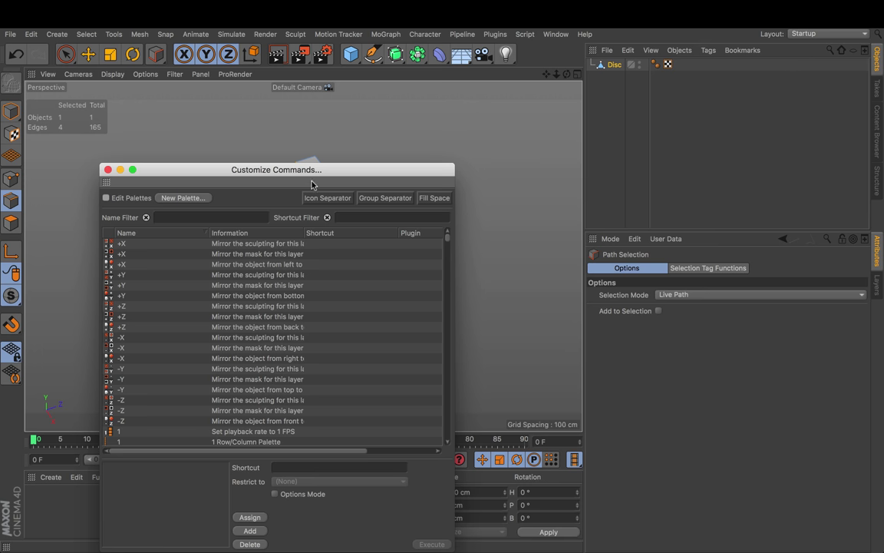
pyautogui.moveTo(320, 176); pyautogui.dragTo(466, 118)
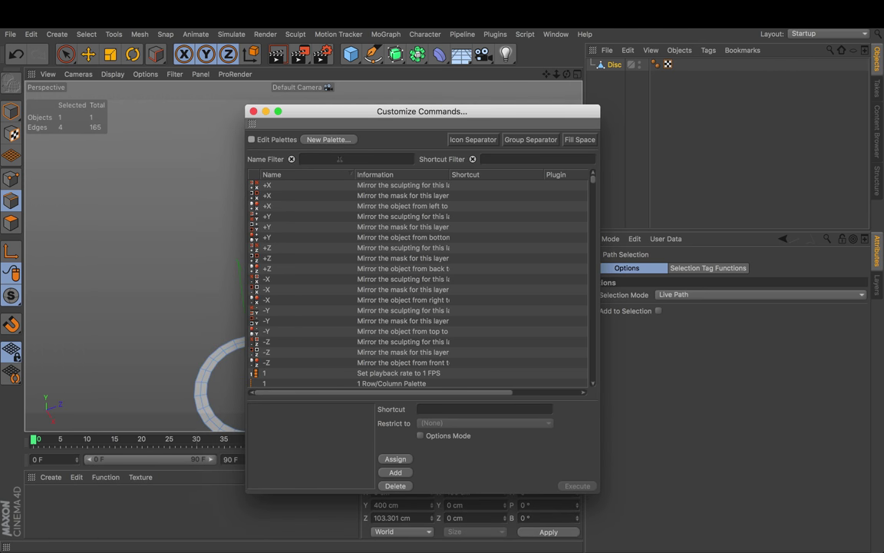
pyautogui.write('point')
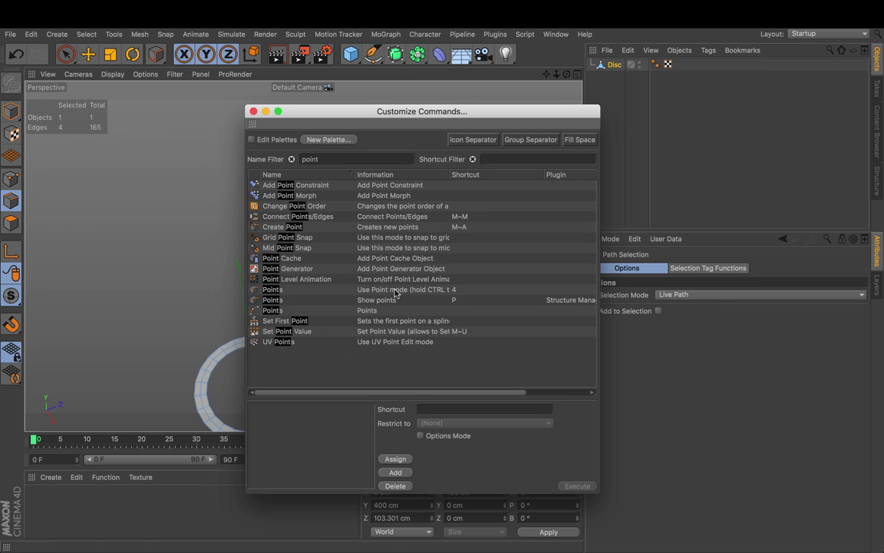
pyautogui.click(361, 289)
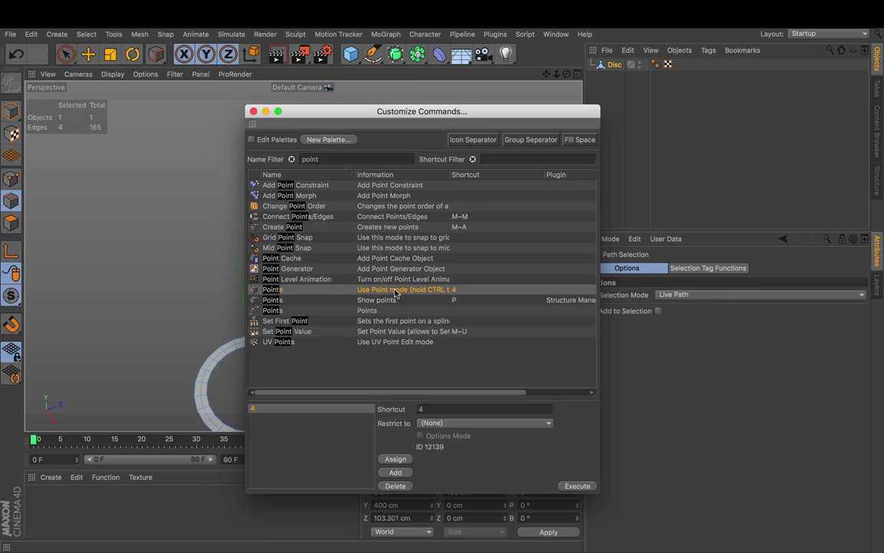
pyautogui.click(426, 412)
pyautogui.press('BackSpace')
pyautogui.press('BackSpace')
pyautogui.press('4')
pyautogui.click(253, 111)
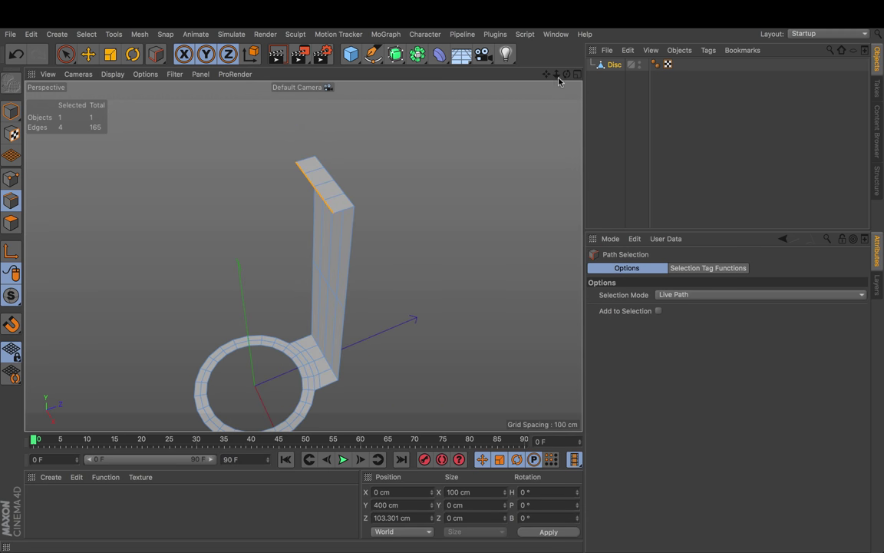
# Step: In the Top view, move the upper flange's straight end edges along Z to 33.301 cm
pyautogui.moveTo(304, 256)
pyautogui.keyDown('alt'); pyautogui.mouseDown()
pyautogui.moveTo(192, 211)
pyautogui.moveTo(288, 248)
pyautogui.mouseUp(); pyautogui.keyUp('alt')
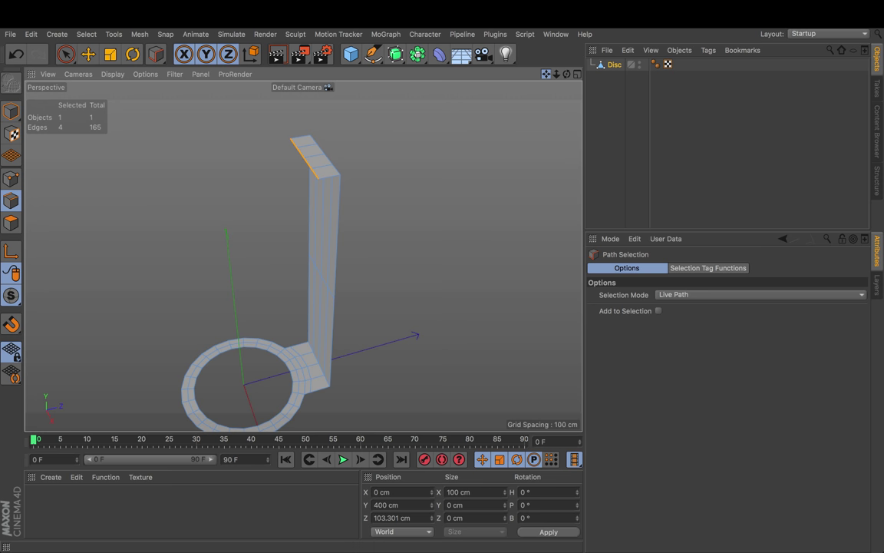
pyautogui.moveTo(545, 73); pyautogui.dragTo(589, 59)
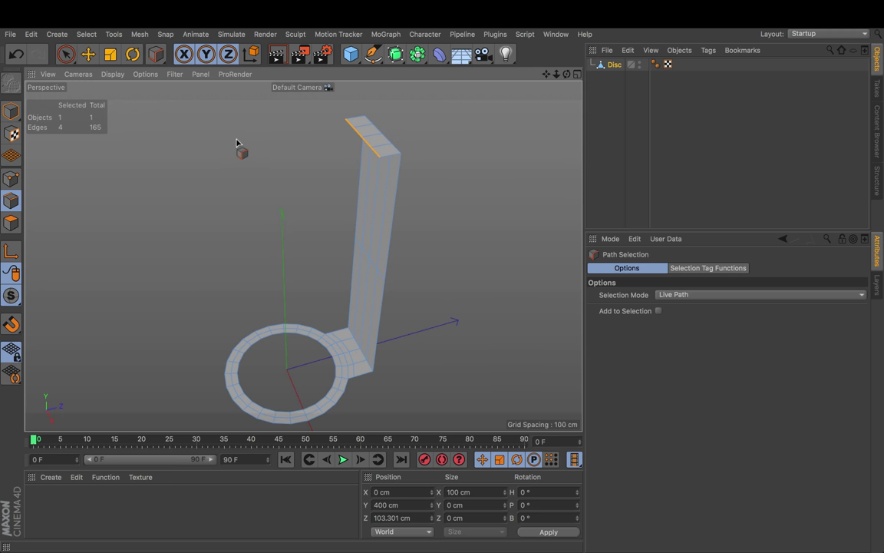
pyautogui.press('F2')
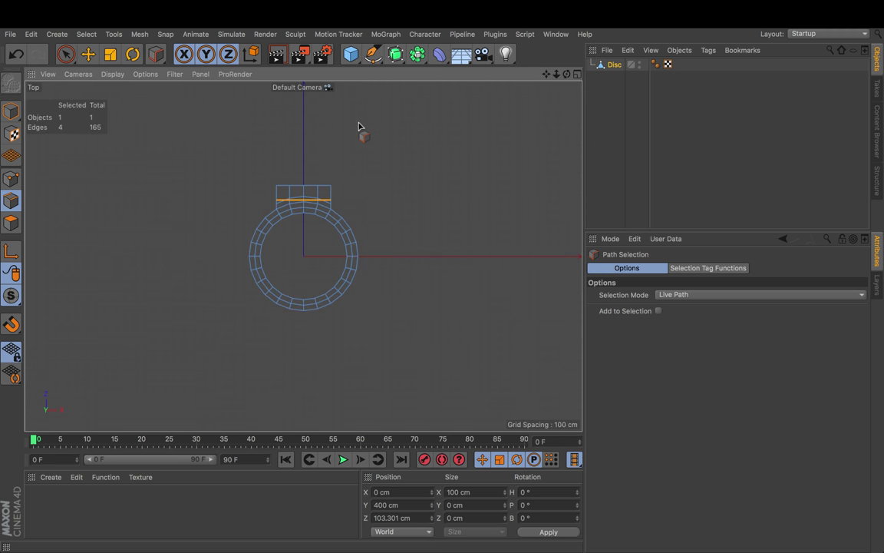
pyautogui.press('e')
pyautogui.moveTo(302, 121); pyautogui.dragTo(302, 168)
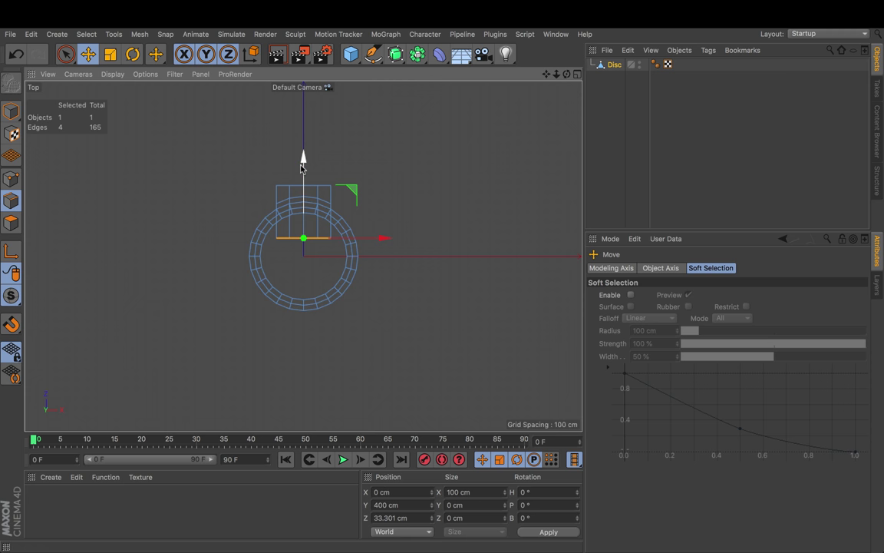
# Step: Display the Top view with Gouraud Shading (Lines) and deselect the disc object
pyautogui.click(113, 75)
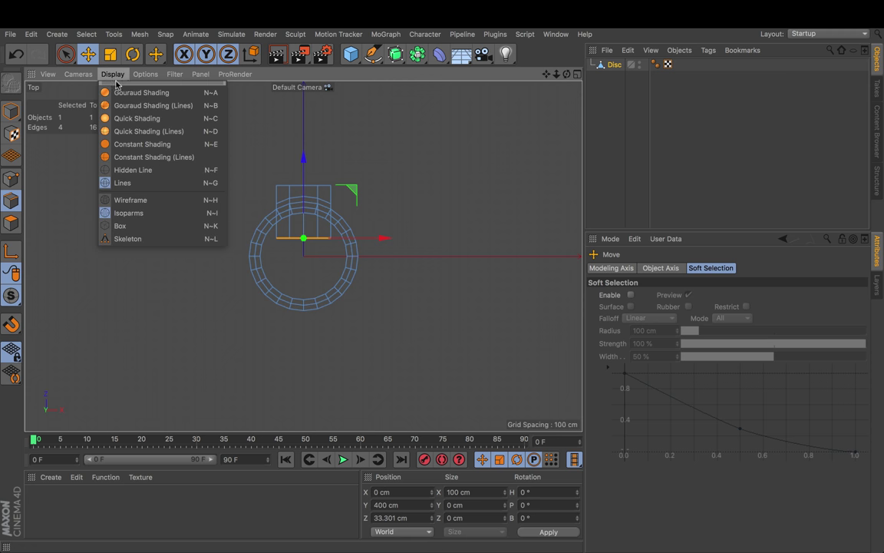
pyautogui.click(150, 105)
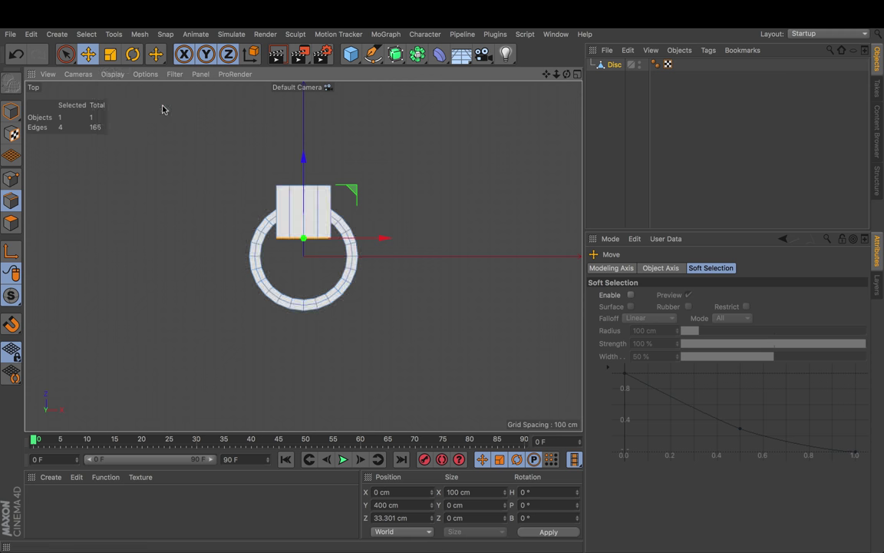
pyautogui.click(603, 89)
pyautogui.click(610, 65)
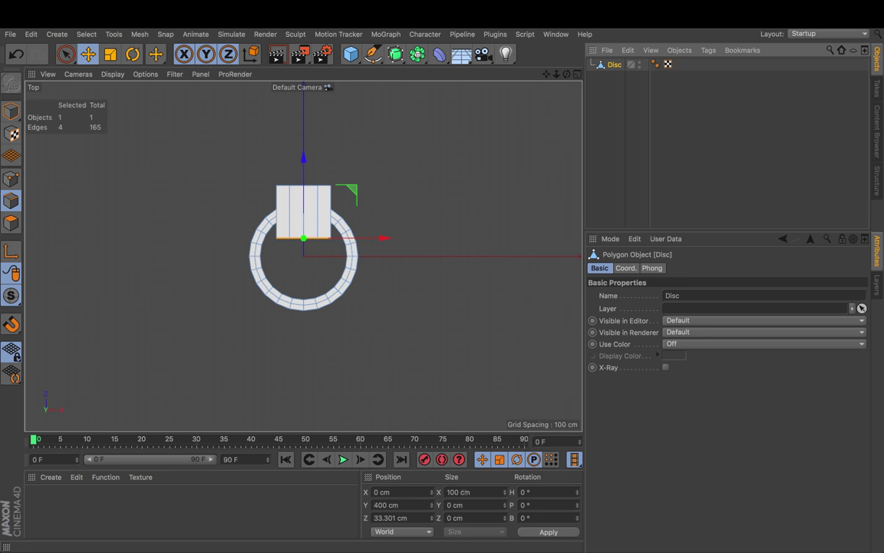
pyautogui.click(612, 114)
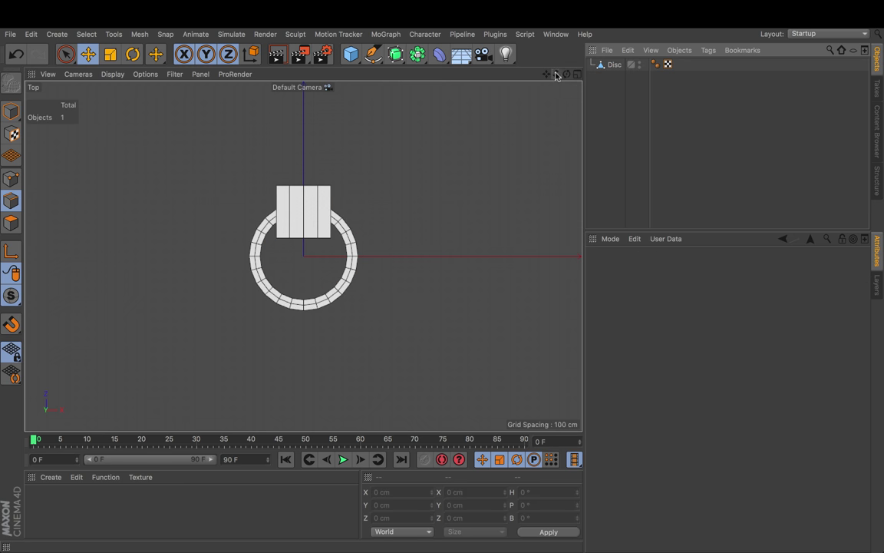
# Step: Add a second Disc primitive and set its outer radius to 50 cm
pyautogui.moveTo(557, 73); pyautogui.dragTo(529, 105)
pyautogui.moveTo(351, 54); pyautogui.dragTo(378, 92)
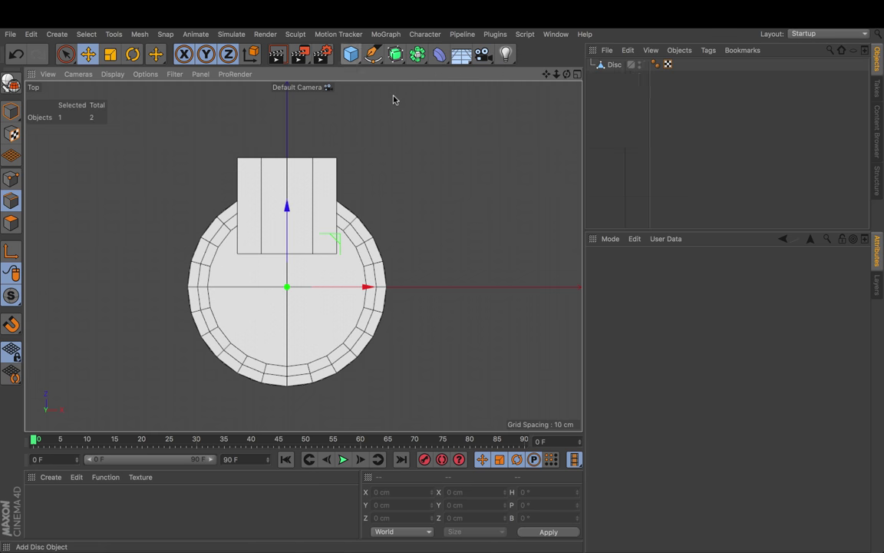
pyautogui.click(691, 306)
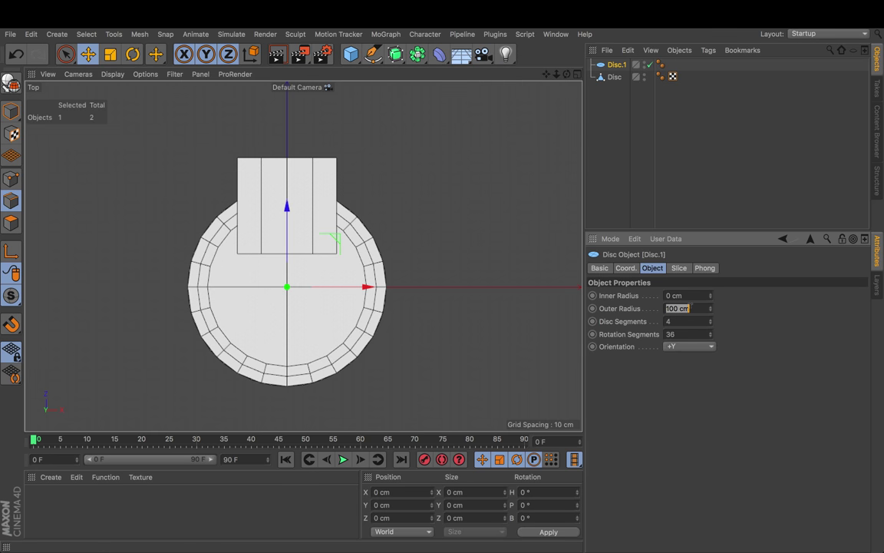
pyautogui.write('50')
pyautogui.press('Return')
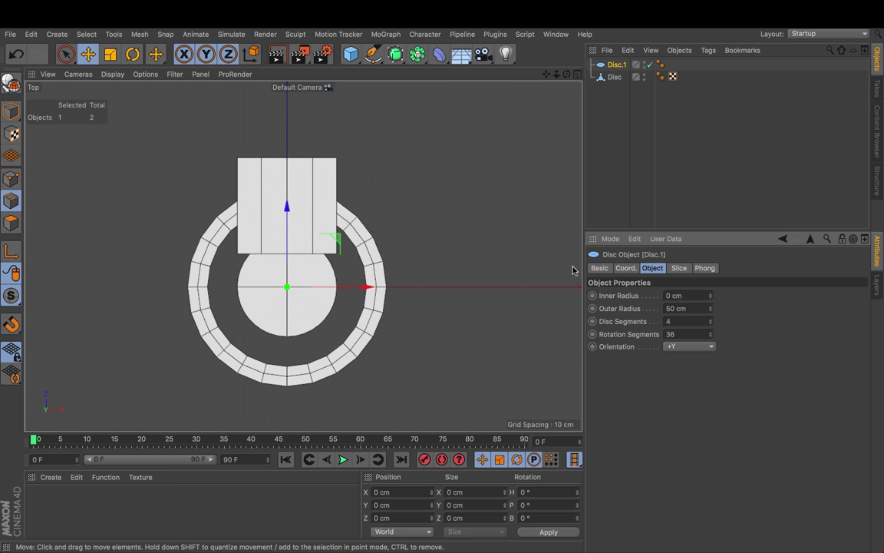
# Step: Display the Top view objects as full wireframe lines and set the new disc's rotation segments to 16
pyautogui.click(112, 74)
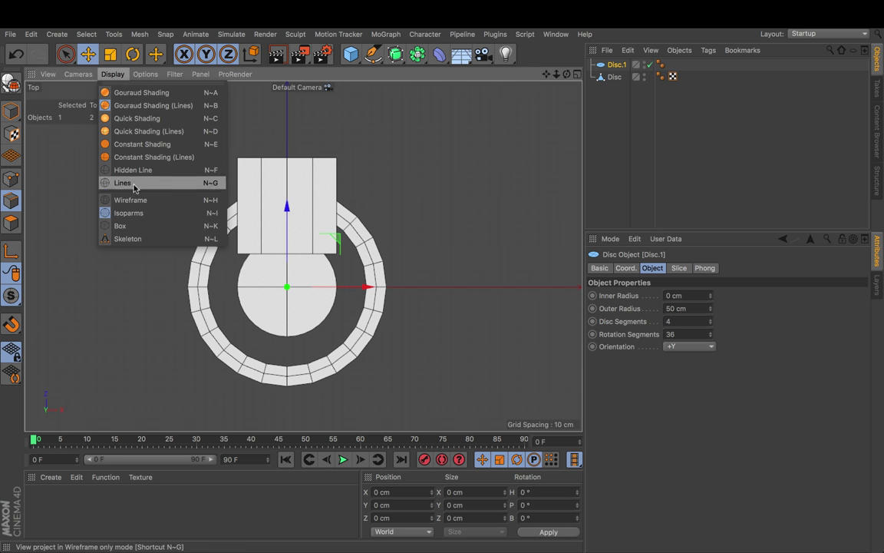
pyautogui.click(131, 200)
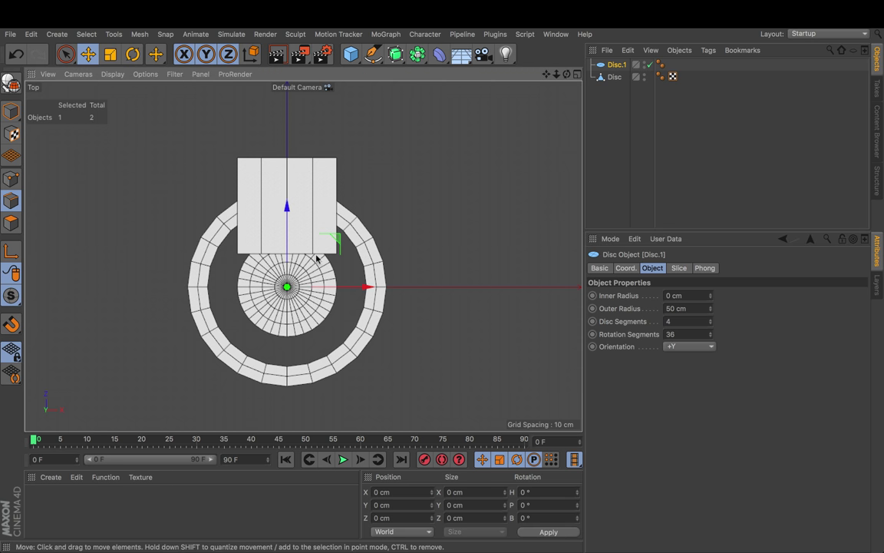
pyautogui.click(680, 320)
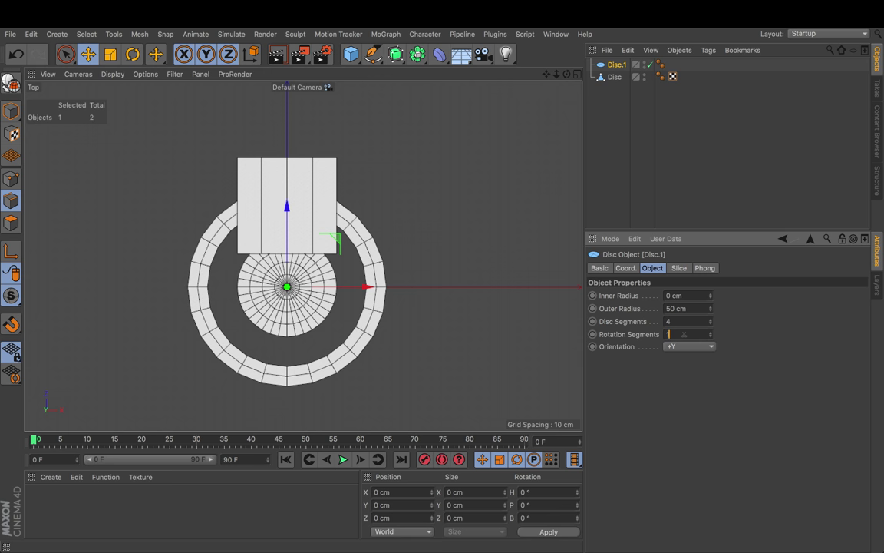
pyautogui.press('Return')
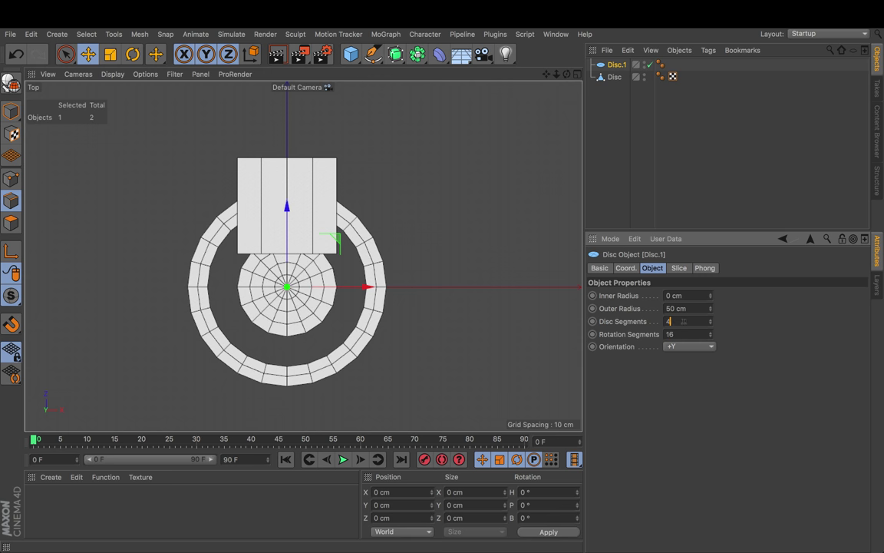
# Step: Set the new disc's inner radius to 30 cm, outer radius to 40 cm and disc segments to 2
pyautogui.click(692, 297)
pyautogui.write('30')
pyautogui.press('Return')
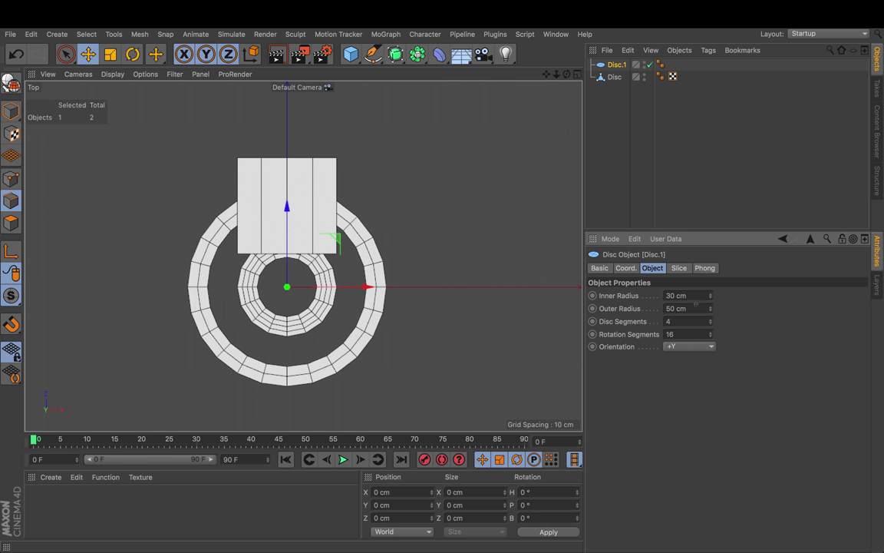
pyautogui.click(695, 305)
pyautogui.write('4')
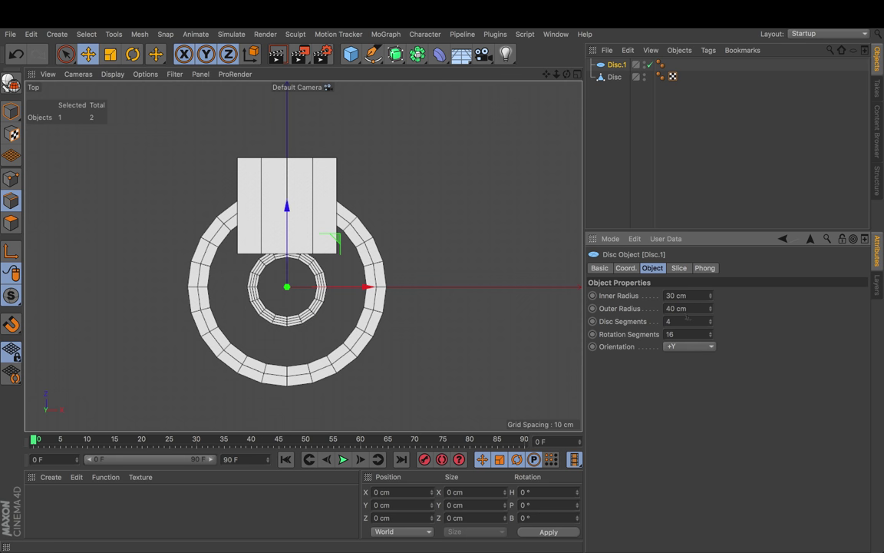
pyautogui.write('2')
pyautogui.press('Return')
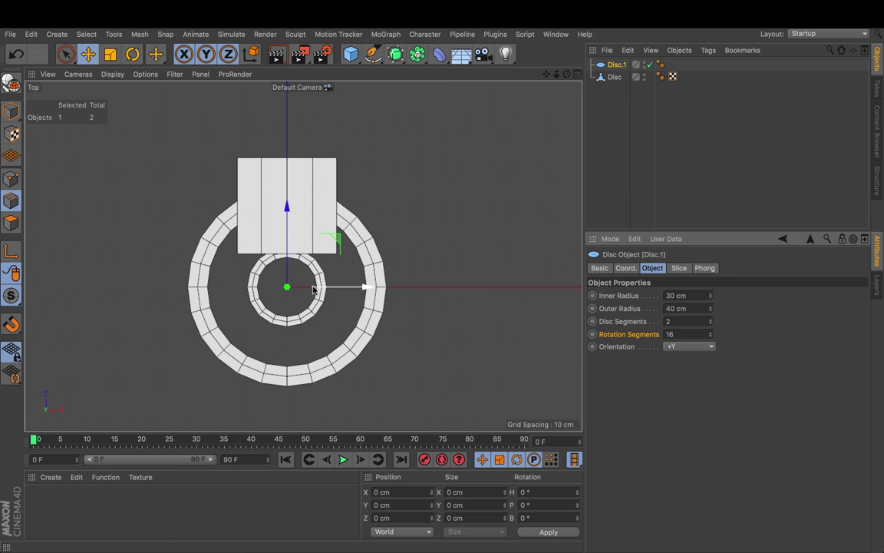
# Step: In the Perspective view, raise the small disc along Y to 400 cm, level with the upper flange
pyautogui.press('F1')
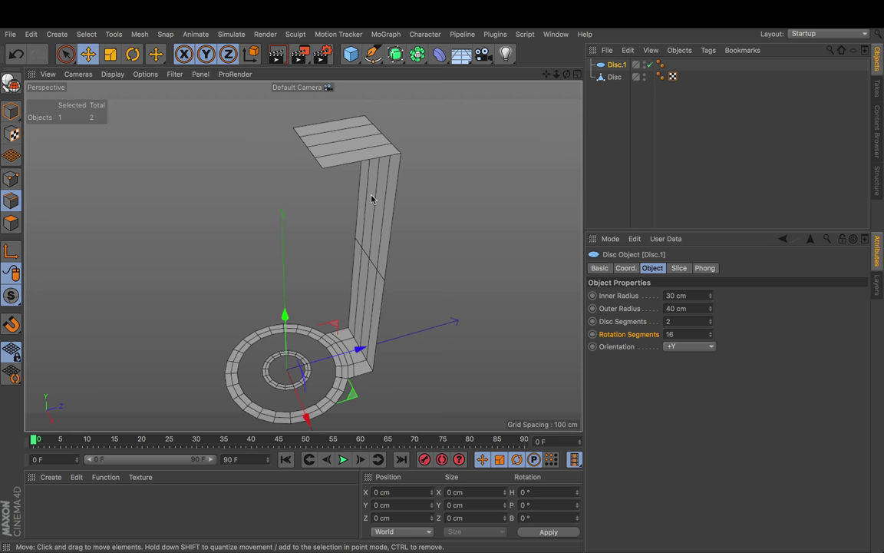
pyautogui.moveTo(285, 316); pyautogui.dragTo(254, 85)
# Step: In the Top view, move the original disc's selected flange end edges back along Z to 83.301 cm
pyautogui.press('F2')
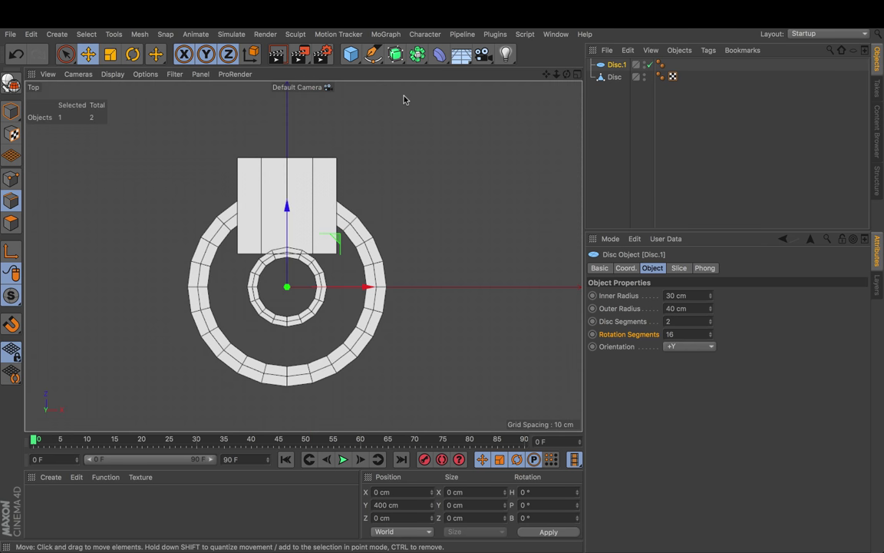
pyautogui.click(612, 77)
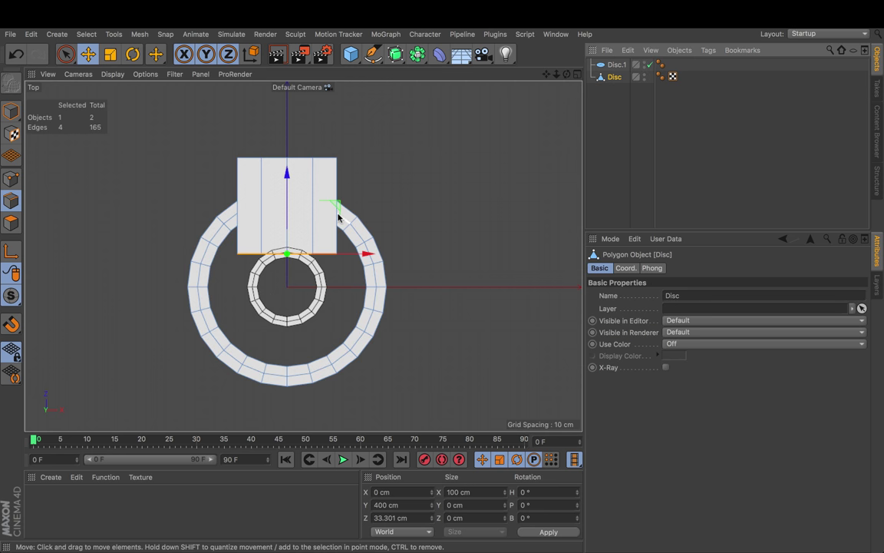
pyautogui.moveTo(288, 179); pyautogui.dragTo(284, 132)
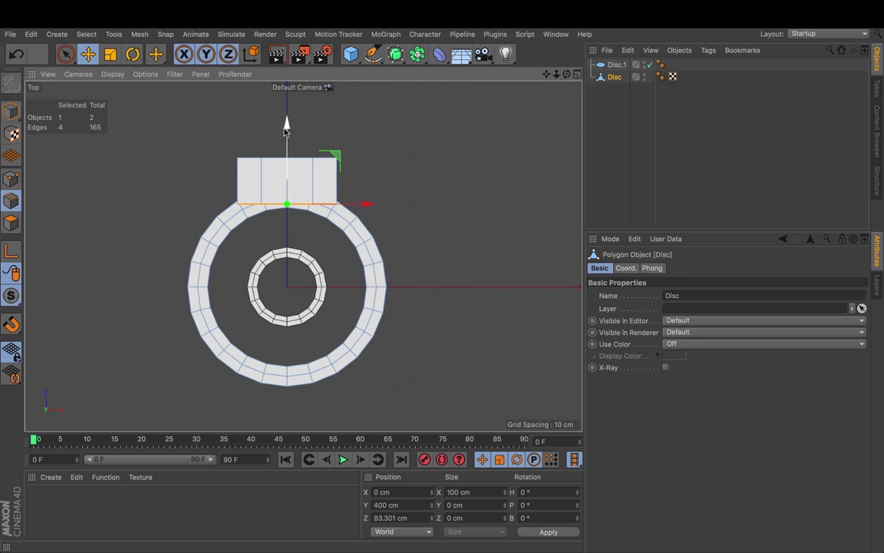
# Step: Make the small disc editable and path-select its outer rim edges, leaving out the four edges facing the flange
pyautogui.click(613, 65)
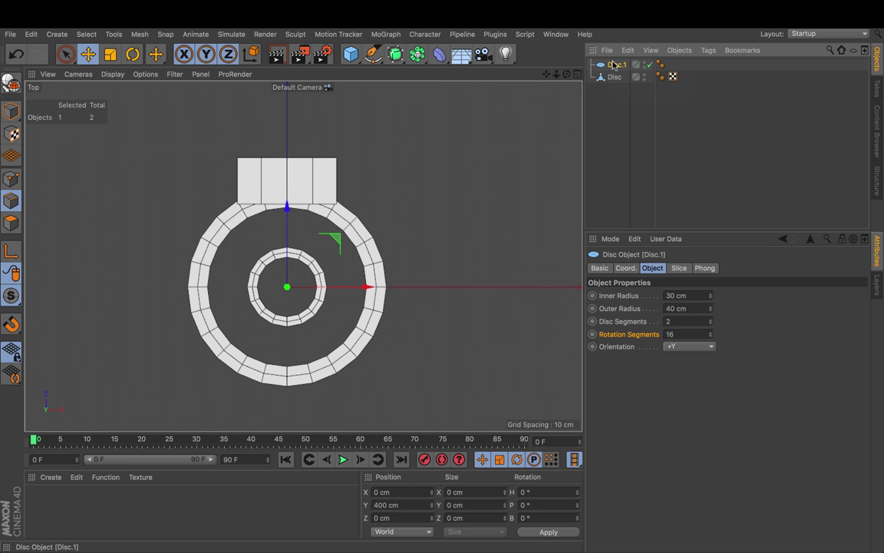
pyautogui.click(9, 86)
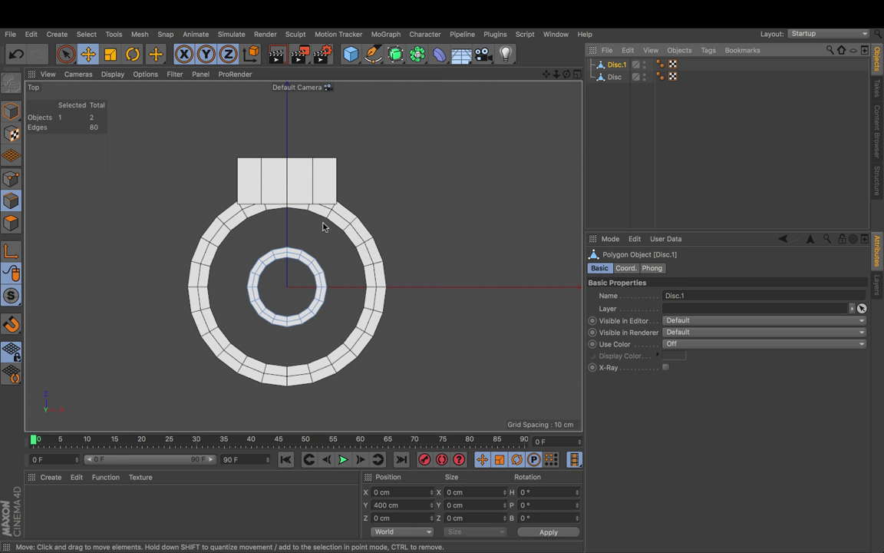
pyautogui.scroll(5, 345, 308)
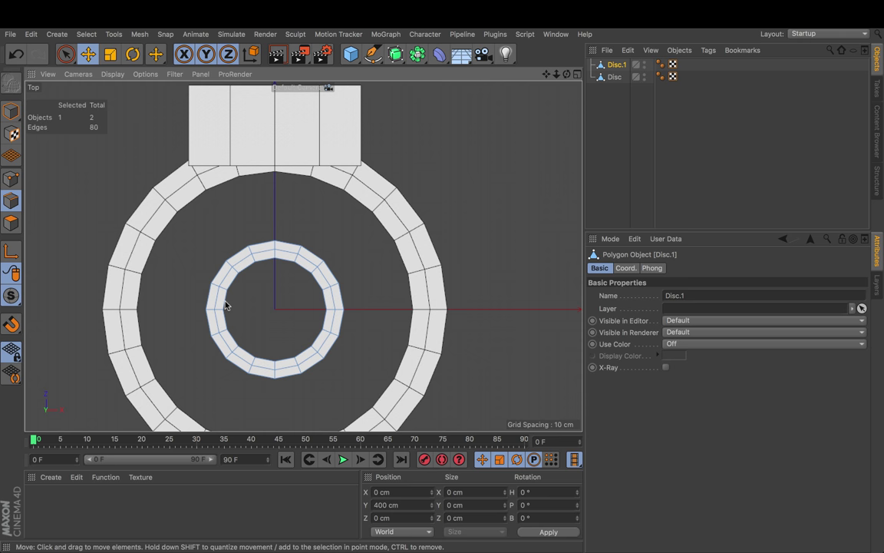
pyautogui.press('u')
pyautogui.press('m')
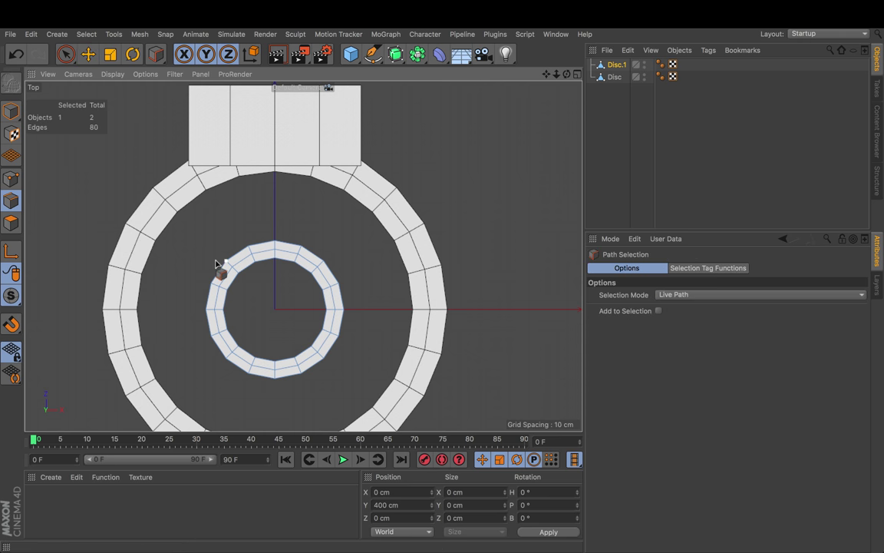
pyautogui.moveTo(186, 310)
pyautogui.mouseDown()
pyautogui.moveTo(234, 359)
pyautogui.moveTo(319, 361)
pyautogui.moveTo(323, 265)
pyautogui.moveTo(335, 255)
pyautogui.mouseUp()
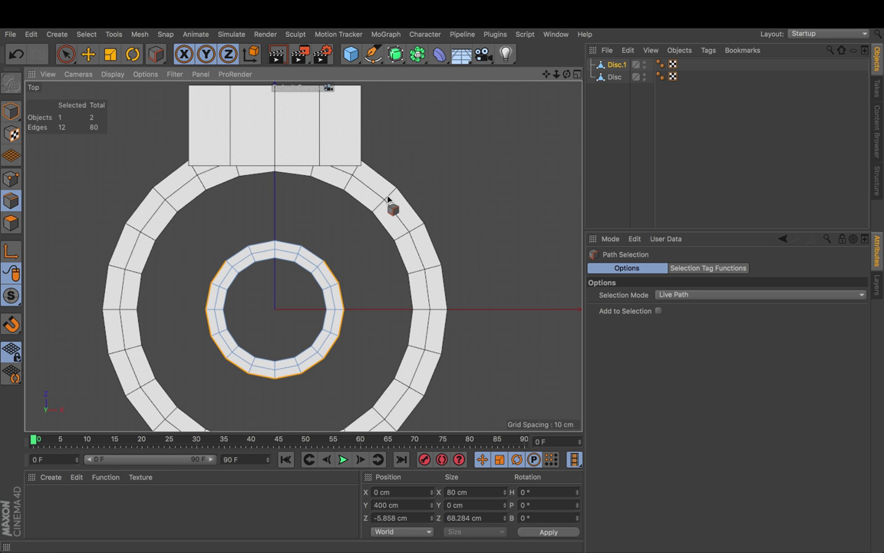
# Step: Extrude the small ring's selected outer edges outward with an offset of 10 cm
pyautogui.press('d')
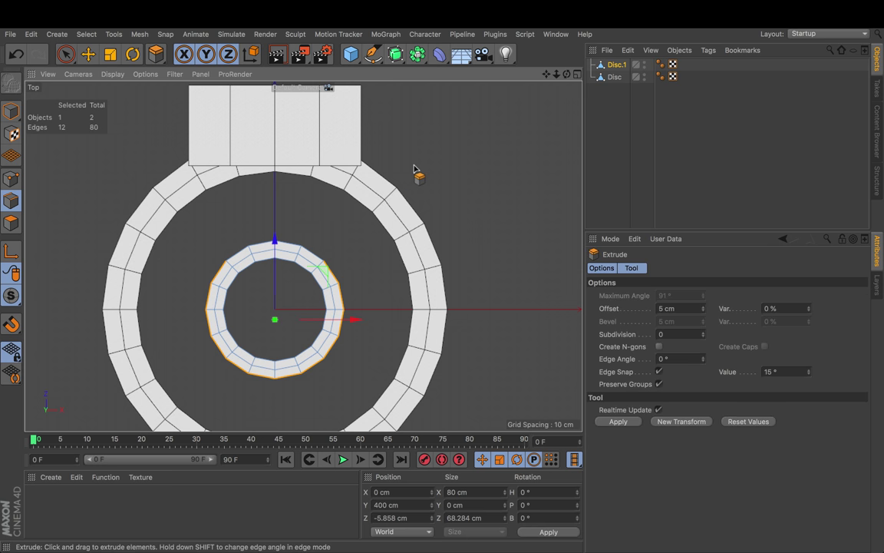
pyautogui.moveTo(414, 169); pyautogui.dragTo(736, 377)
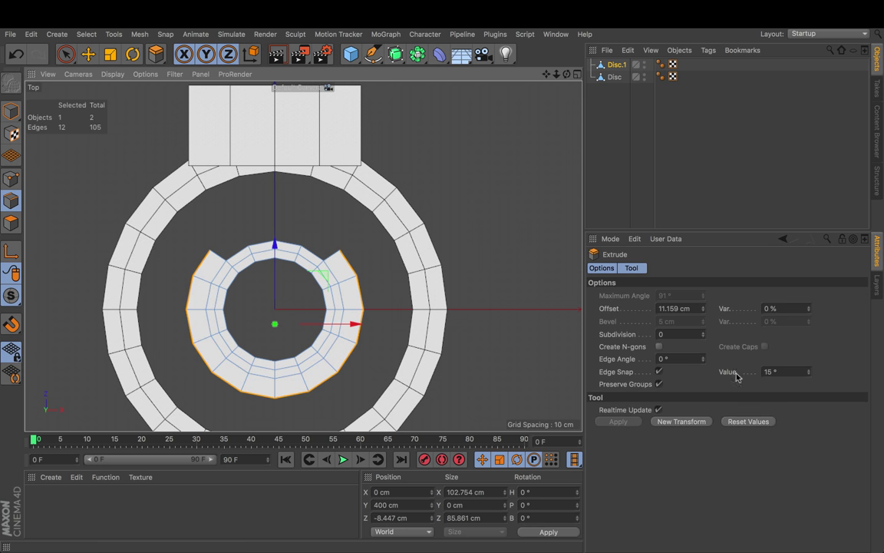
pyautogui.doubleClick(686, 308)
pyautogui.write('10')
pyautogui.press('Return')
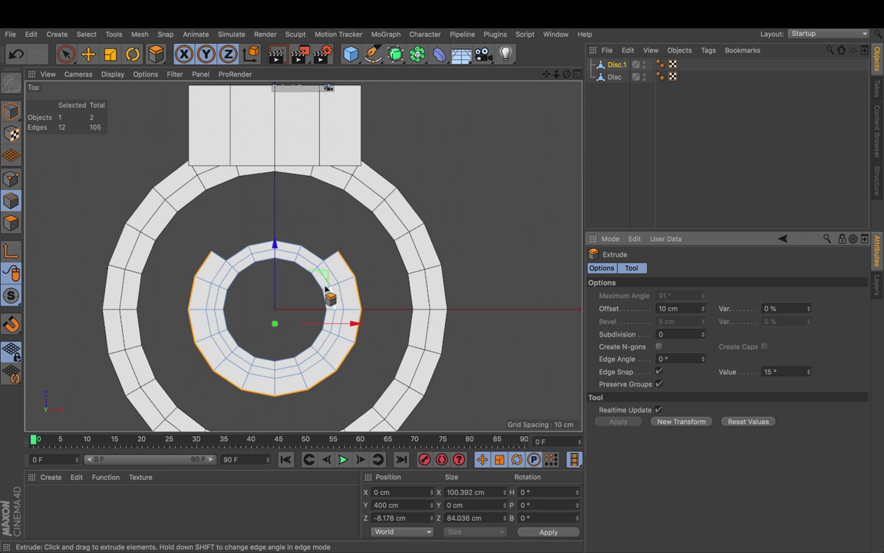
# Step: In point mode, select the small ring's outermost point on the positive X axis with Live Selection
pyautogui.press('Return')
pyautogui.press('9')
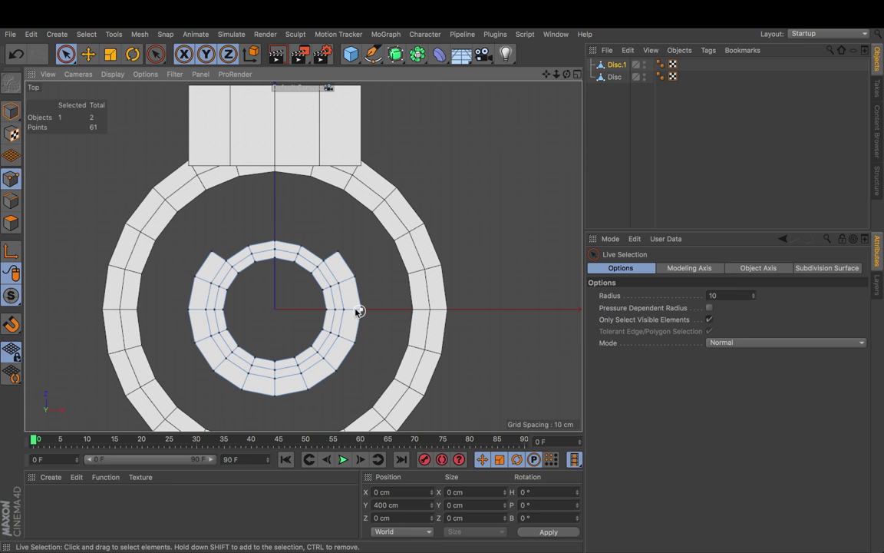
pyautogui.click(360, 309)
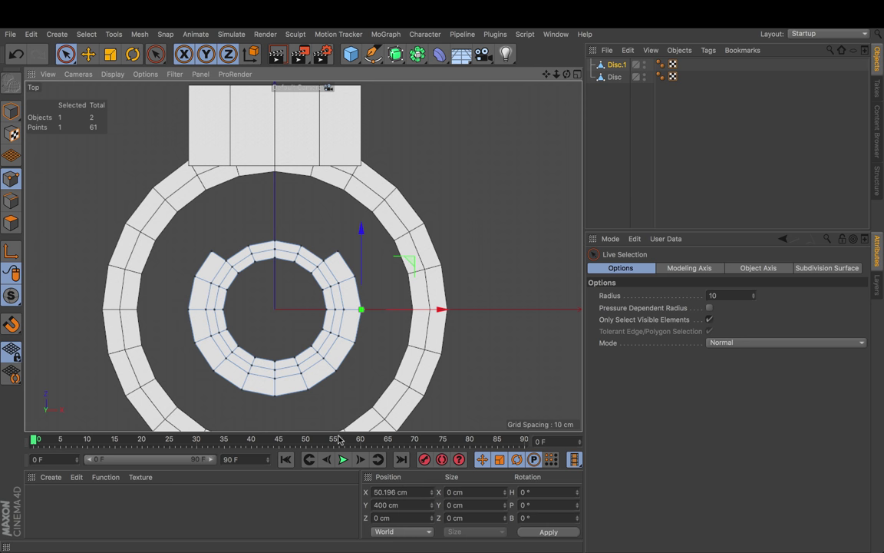
pyautogui.press('Return')
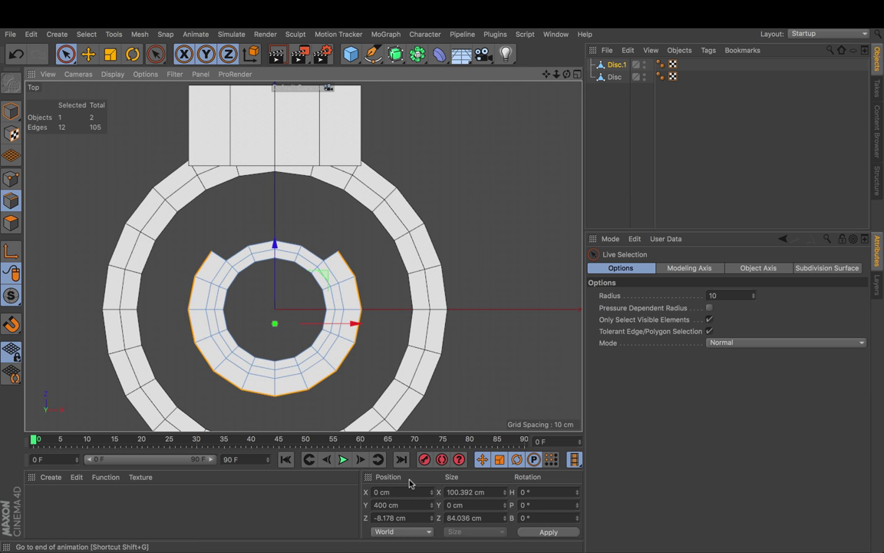
pyautogui.doubleClick(481, 492)
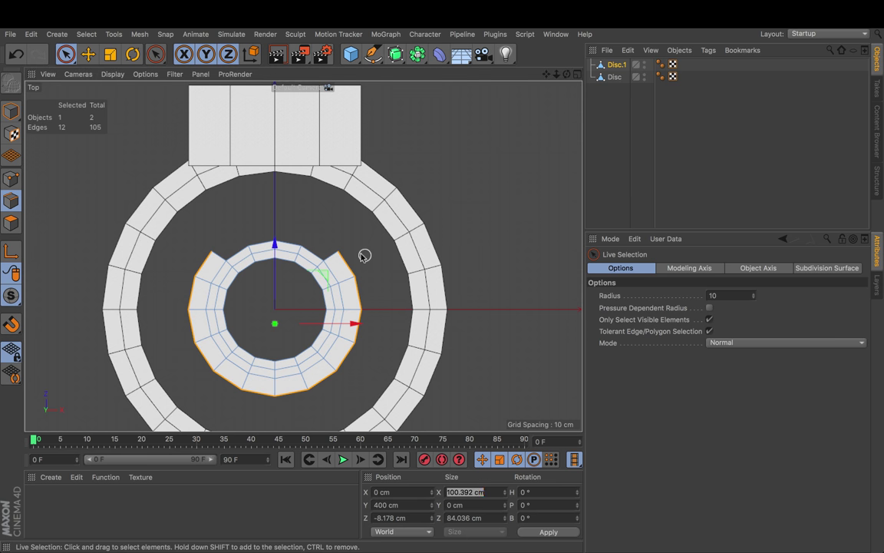
pyautogui.write('4')
pyautogui.press('Escape')
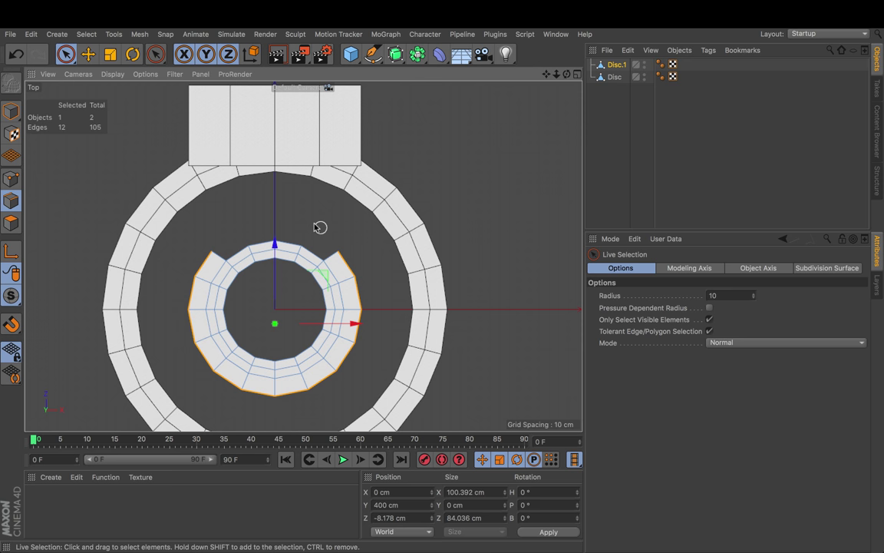
pyautogui.press('Return')
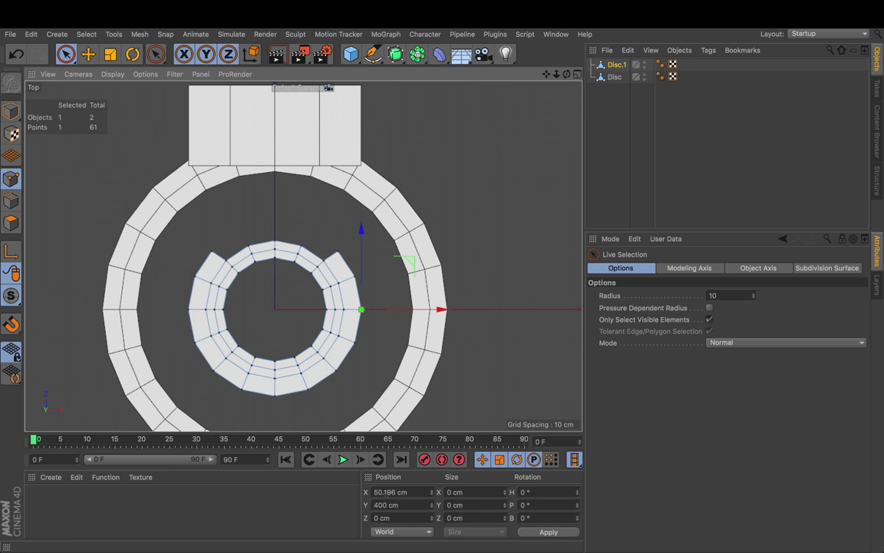
# Step: Copy the selected point's X position of 50.196 cm to the two outer points above it and set their X size to 0
pyautogui.doubleClick(388, 493)
pyautogui.press('super+c')
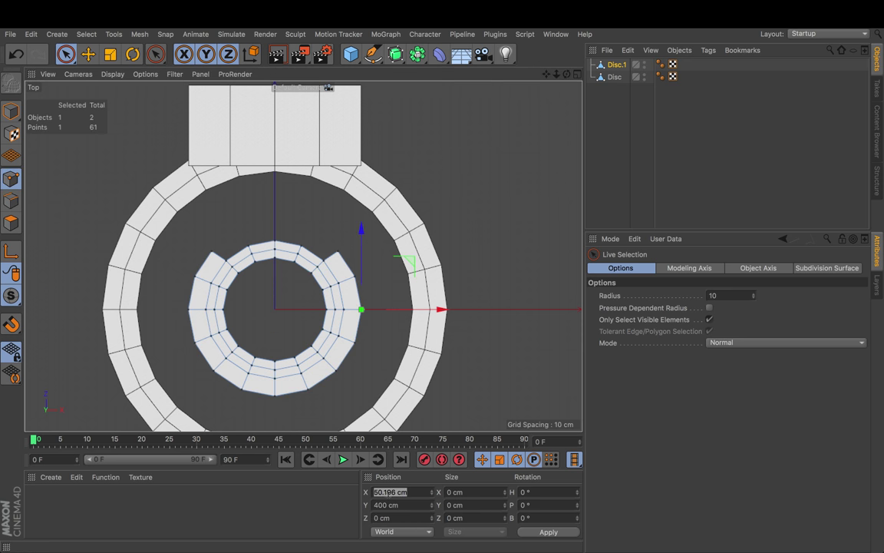
pyautogui.keyDown('shift'); pyautogui.click(353, 276); pyautogui.keyUp('shift')
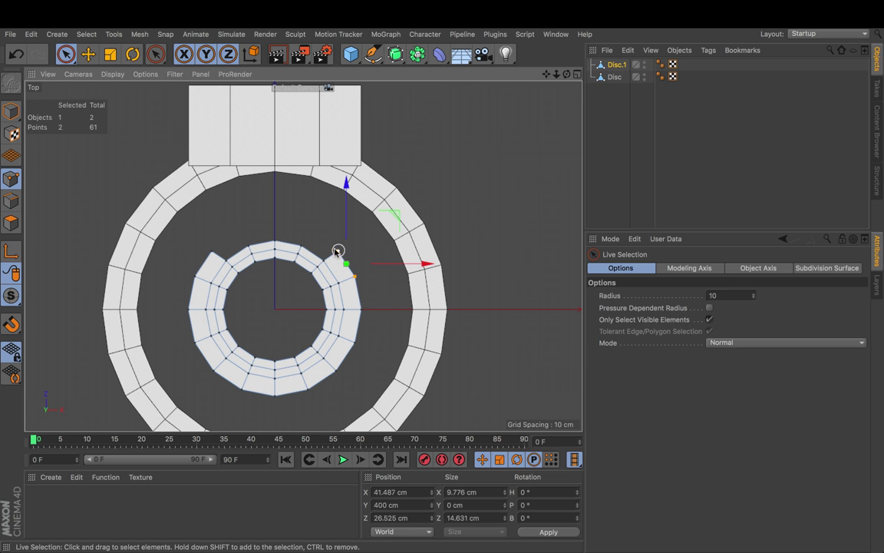
pyautogui.click(401, 492)
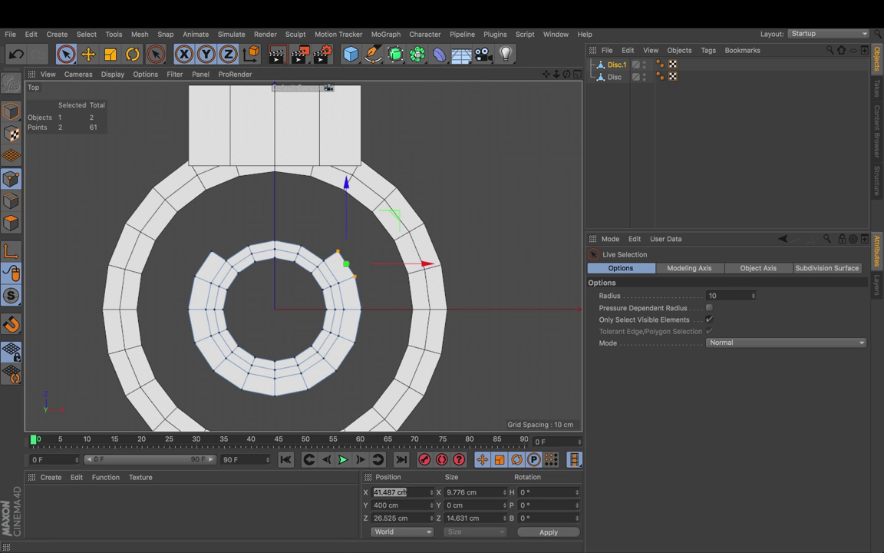
pyautogui.press('super+v')
pyautogui.click(463, 492)
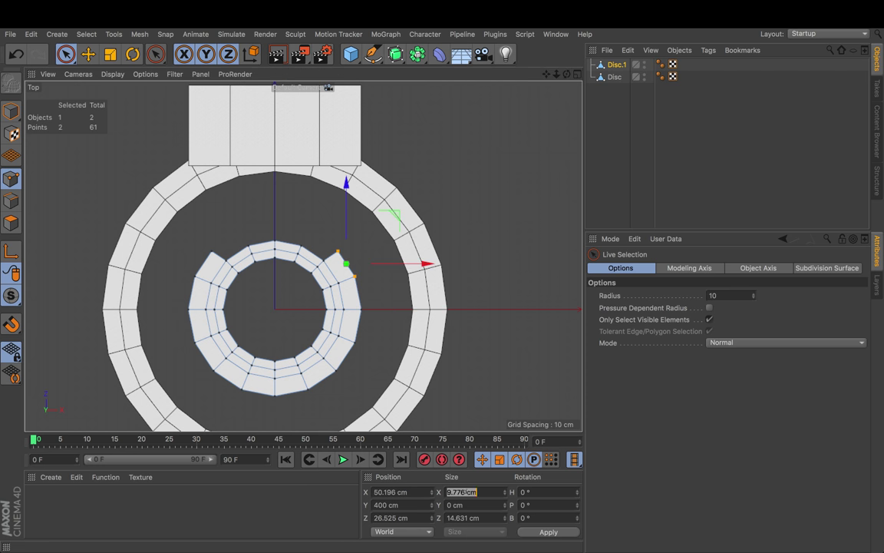
pyautogui.write('0')
pyautogui.press('Return')
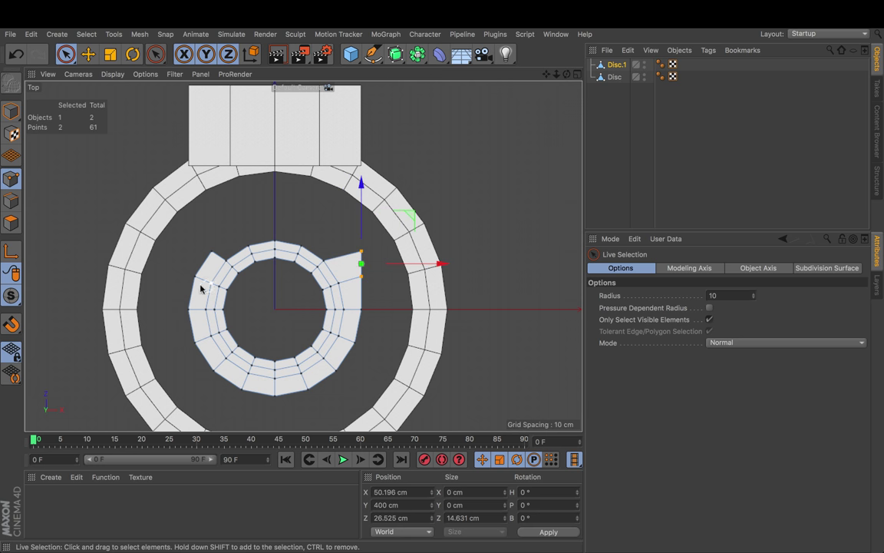
# Step: Align the two matching outer points on the negative X side at X position -50.196 cm with an X size of 0
pyautogui.moveTo(193, 277); pyautogui.dragTo(212, 250)
pyautogui.click(395, 492)
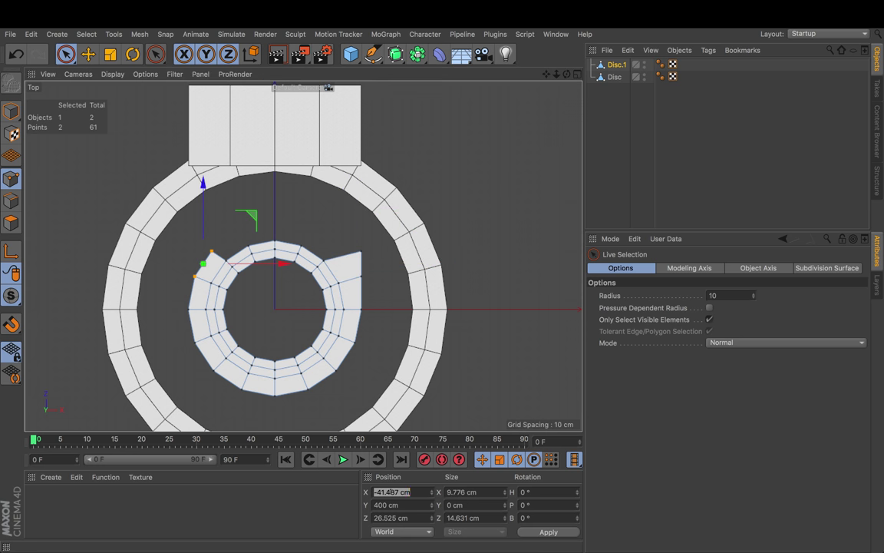
pyautogui.write('-50.136 cm')
pyautogui.click(466, 492)
pyautogui.write('0')
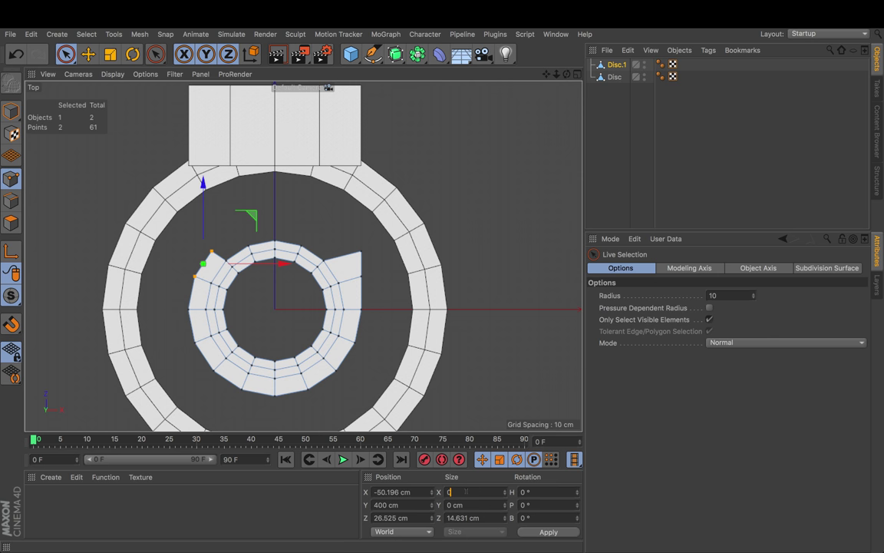
pyautogui.press('Return')
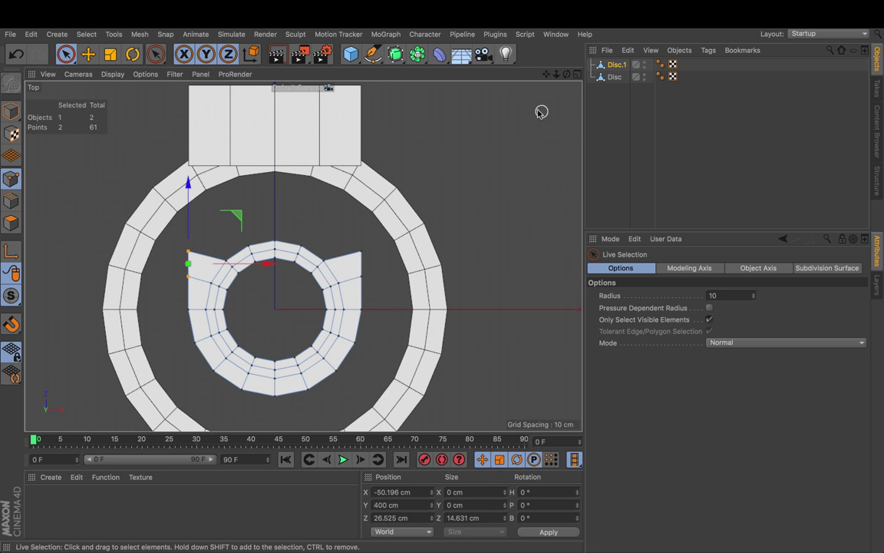
# Step: Rename the large disc object as big and the small disc object as ring
pyautogui.click(613, 79)
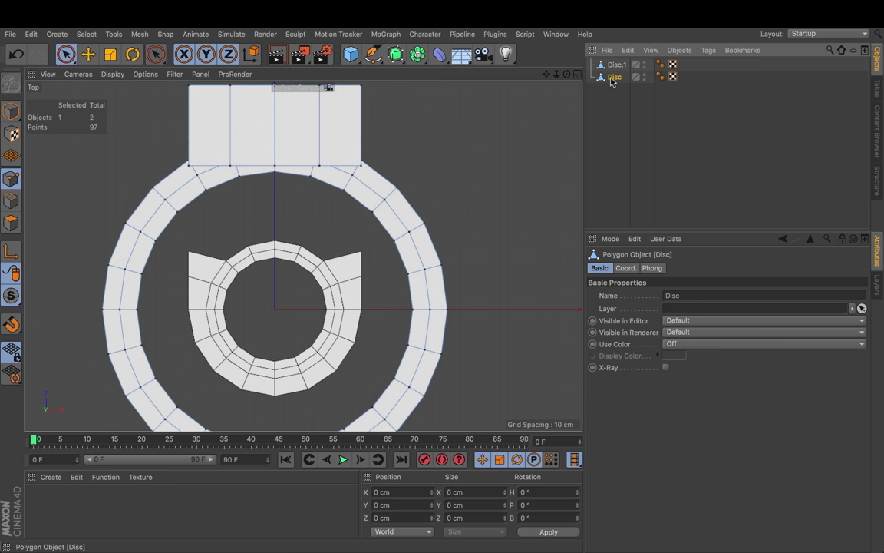
pyautogui.doubleClick(614, 77)
pyautogui.press('Up')
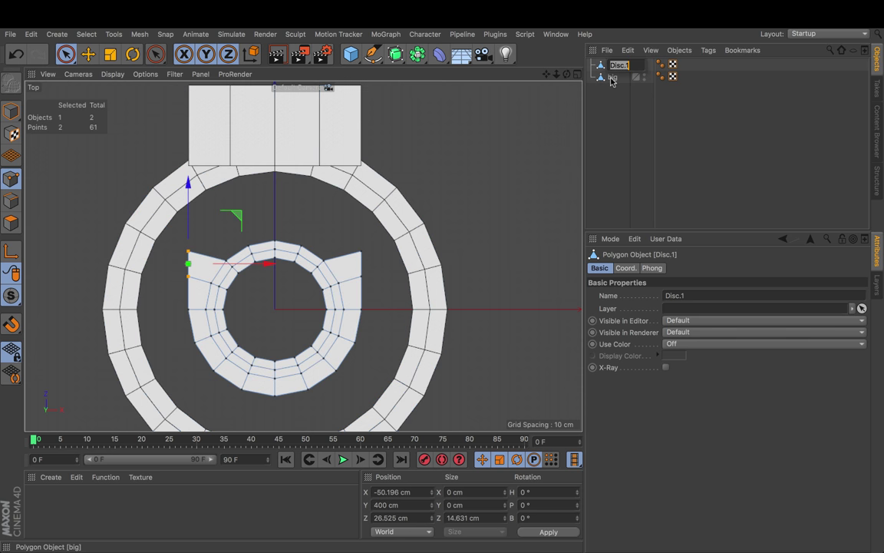
pyautogui.write('ring')
pyautogui.press('Return')
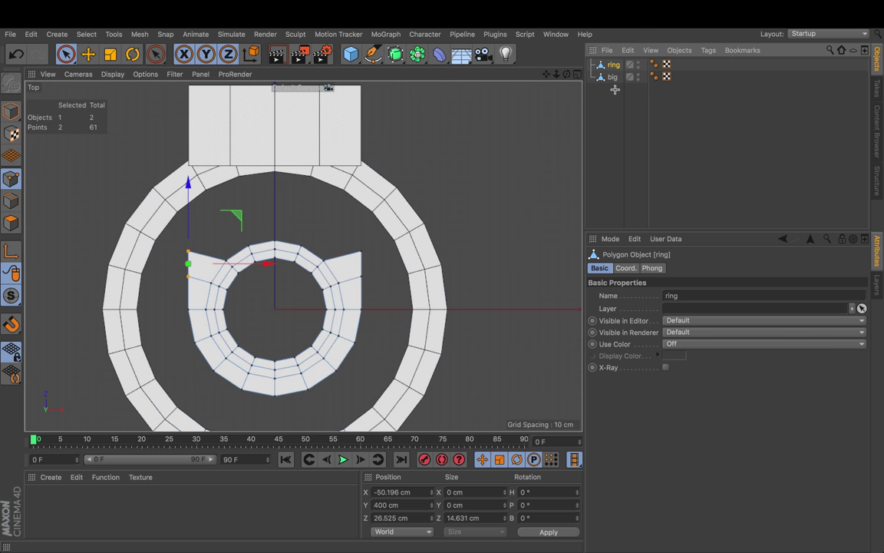
# Step: Merge the big and ring objects into a single mesh with Connect Objects + Delete
pyautogui.keyDown('shift'); pyautogui.click(613, 77); pyautogui.keyUp('shift')
pyautogui.rightClick(614, 77)
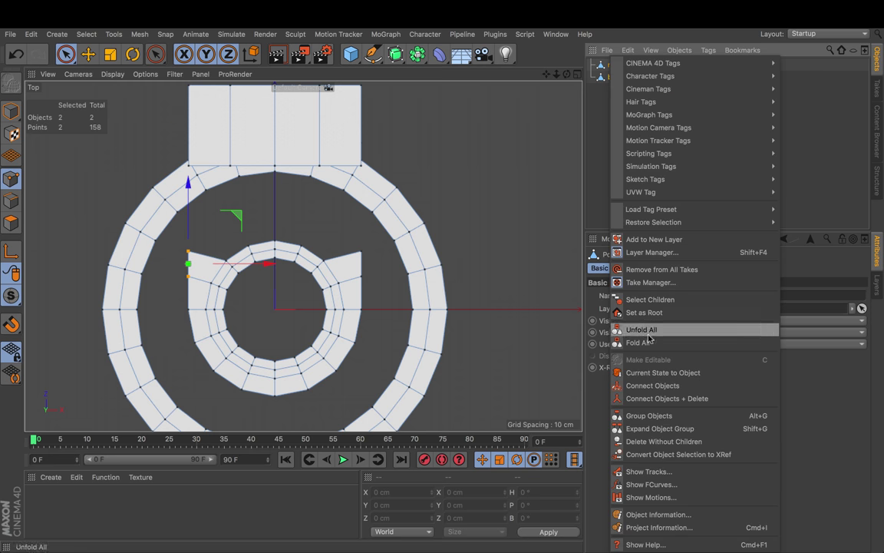
pyautogui.click(680, 399)
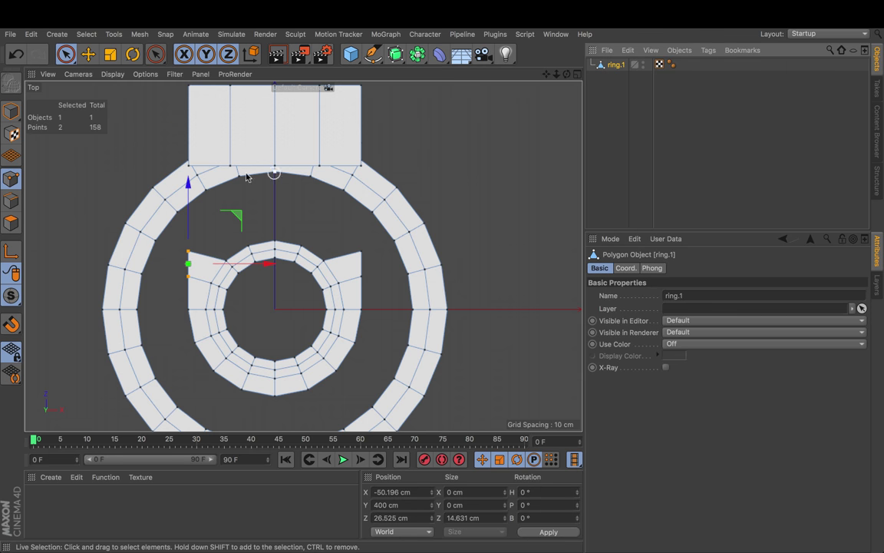
# Step: In edge mode, path-select the small ring's jagged edges facing the arm flange and extrude them 20 cm along Z
pyautogui.click(8, 202)
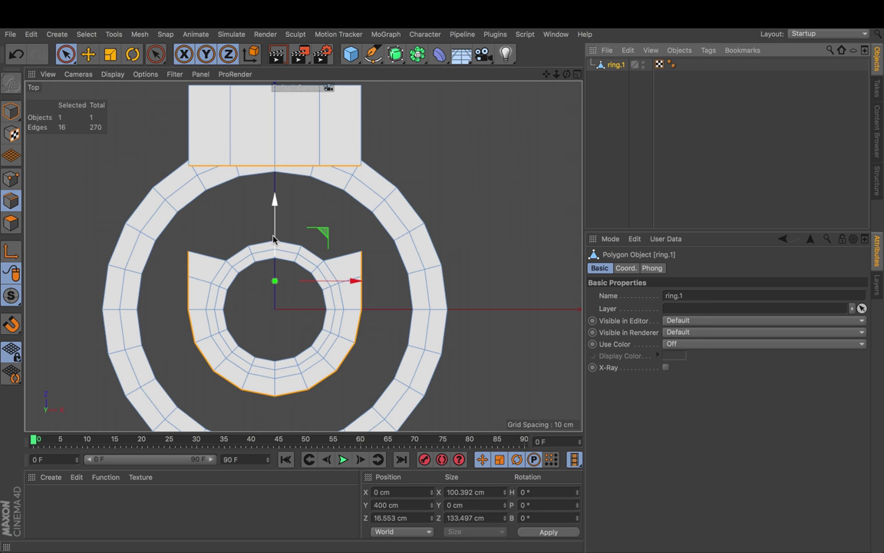
pyautogui.press('u')
pyautogui.press('m')
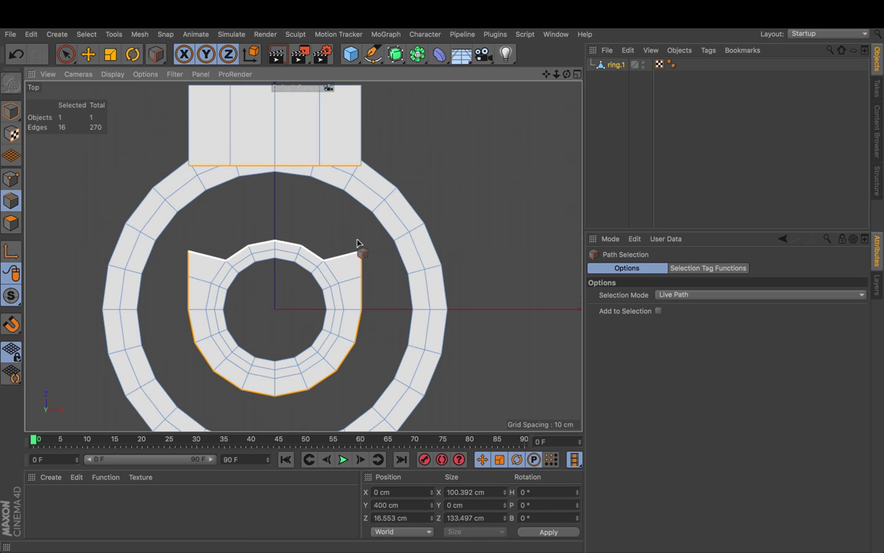
pyautogui.moveTo(358, 244); pyautogui.dragTo(371, 242)
pyautogui.press('e')
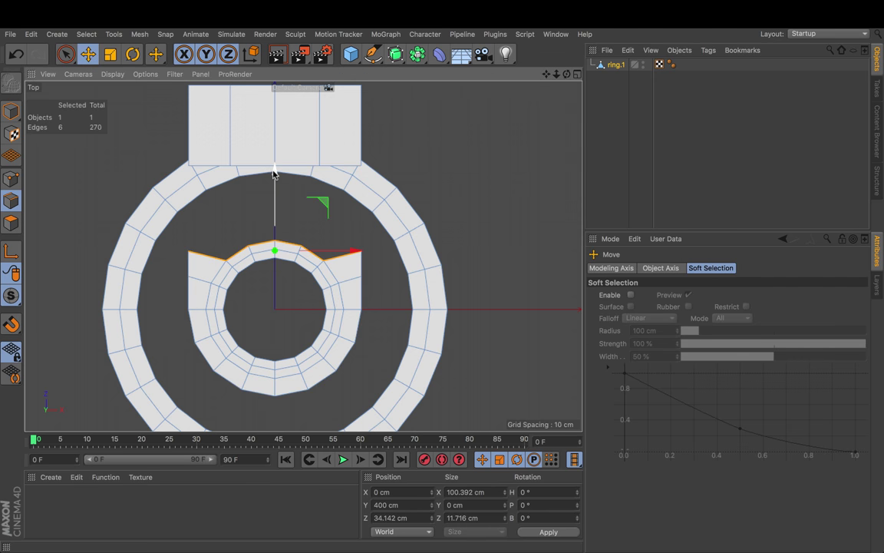
pyautogui.moveTo(274, 173); pyautogui.dragTo(270, 132)
# Step: Flatten the extruded edge row by setting its Z size to 0, and deselect the object
pyautogui.doubleClick(463, 517)
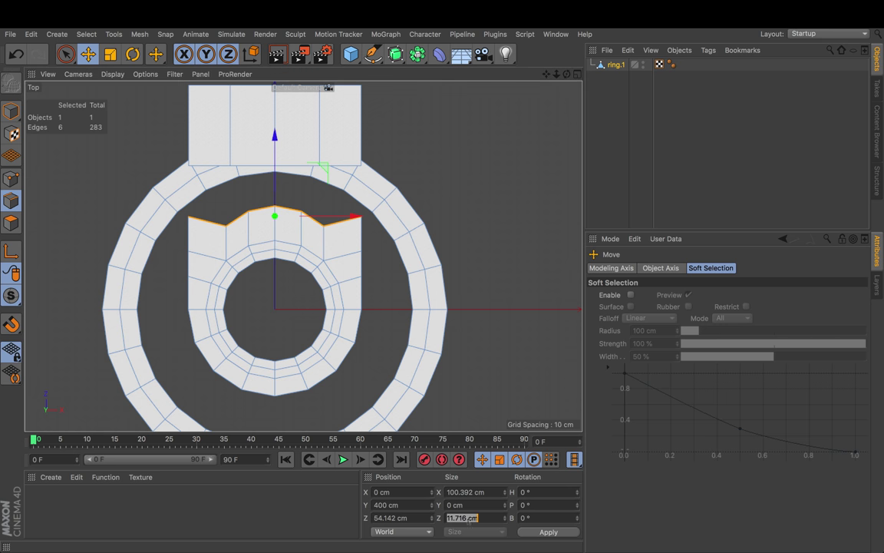
pyautogui.write('0')
pyautogui.press('Return')
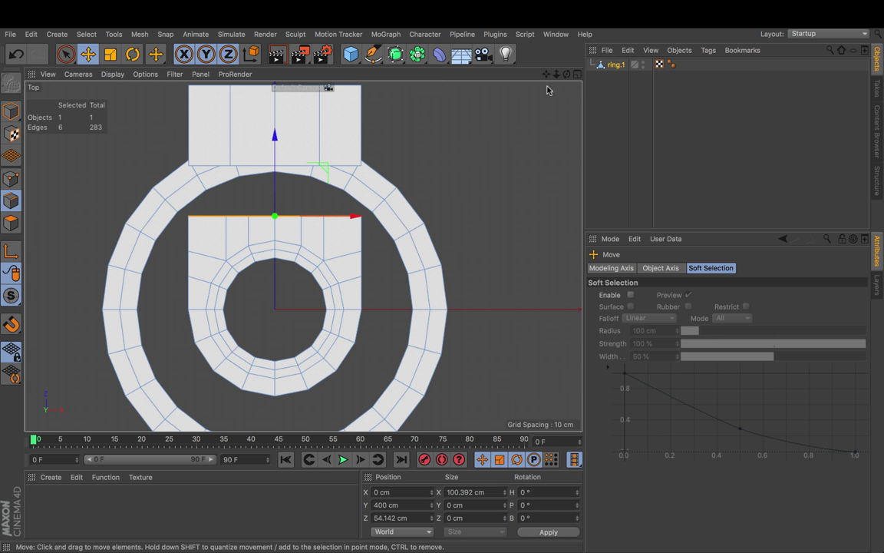
pyautogui.click(602, 89)
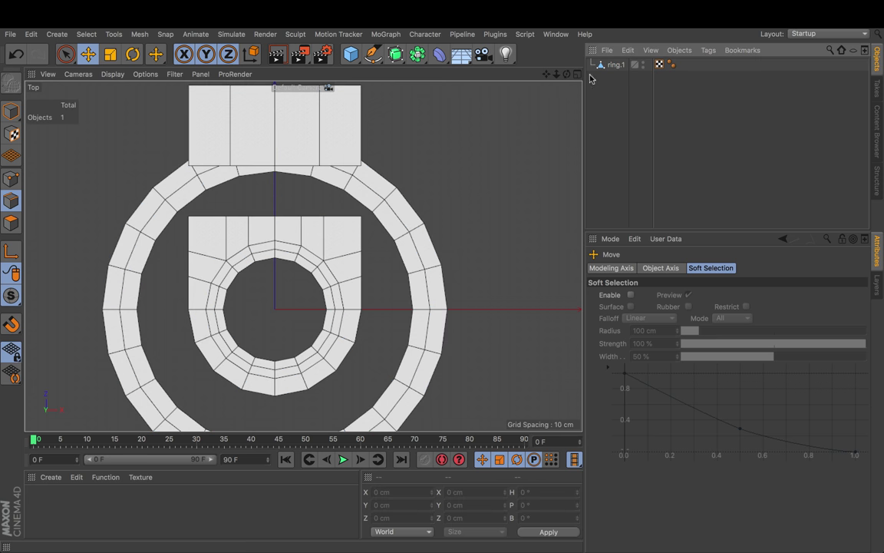
# Step: Bridge the outermost edges on both sides of the gap between the small ring's straight edge and the arm flange
pyautogui.moveTo(546, 74); pyautogui.dragTo(566, 89)
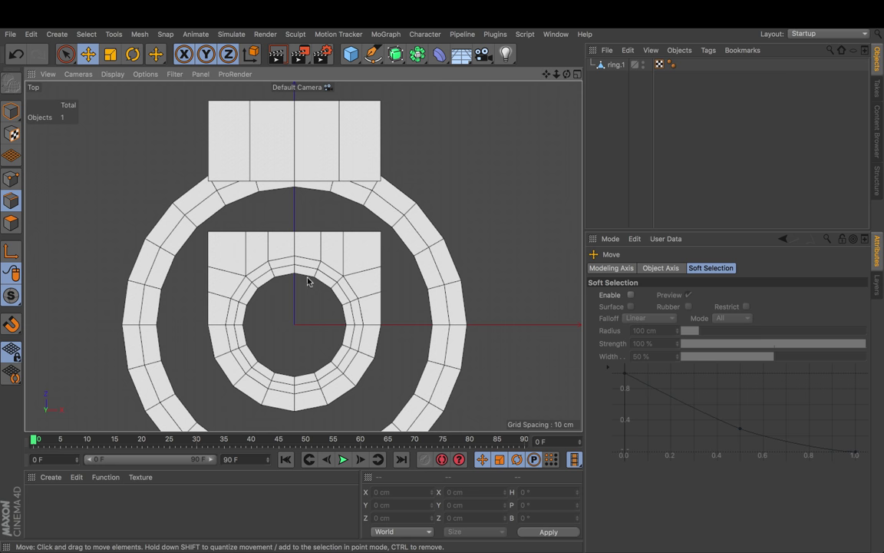
pyautogui.press('F1')
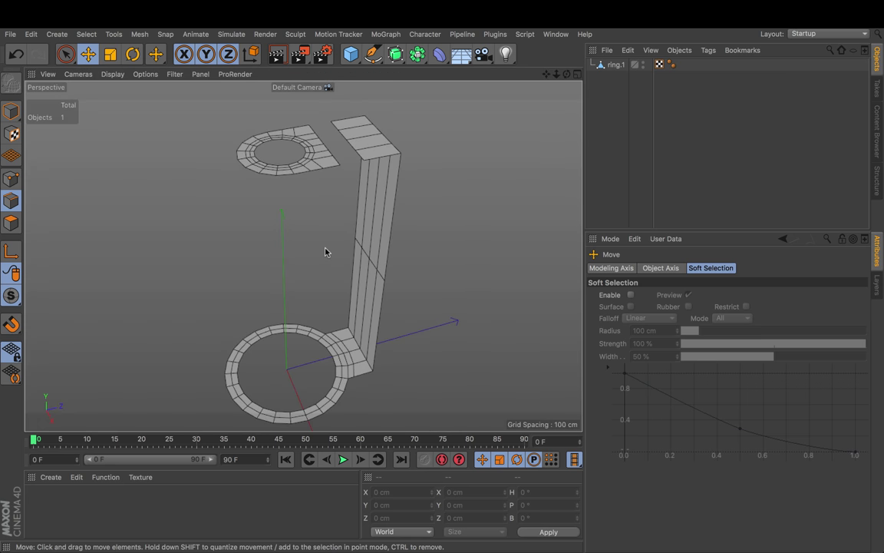
pyautogui.moveTo(546, 74); pyautogui.dragTo(571, 73)
pyautogui.scroll(5, 304, 256)
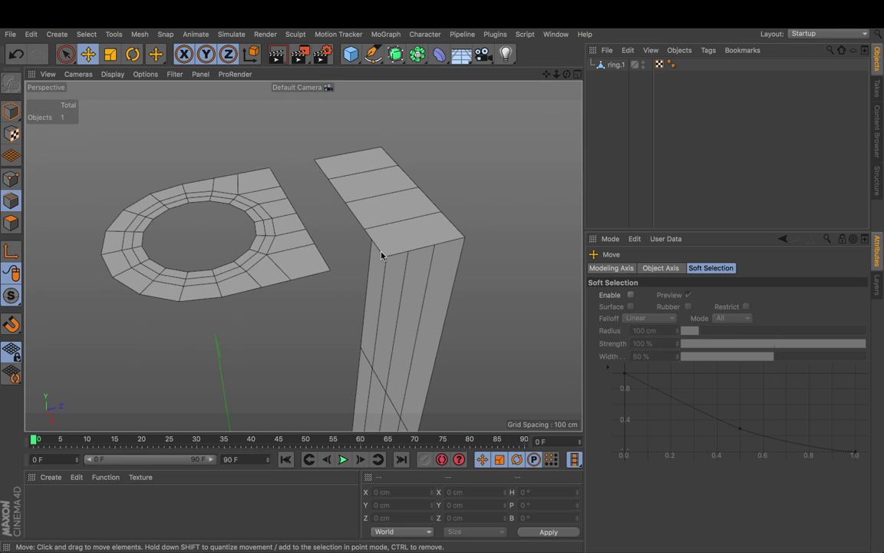
pyautogui.click(616, 64)
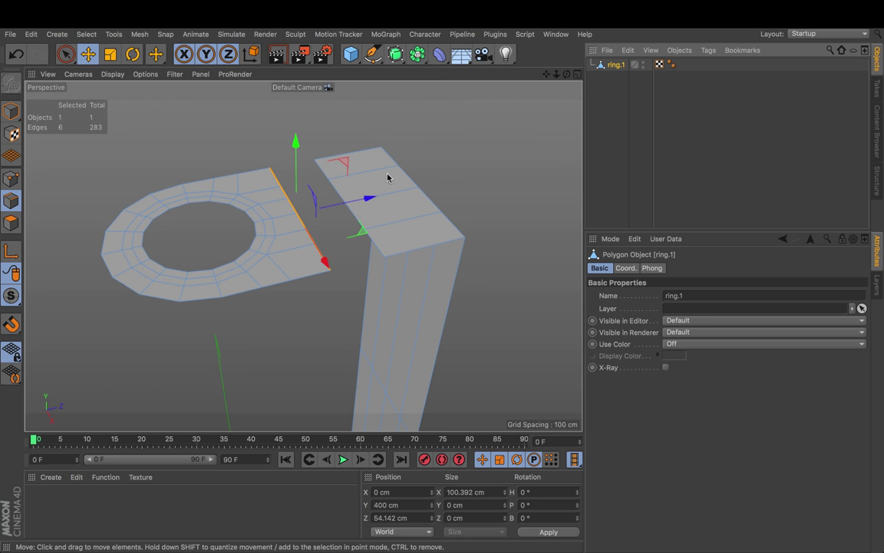
pyautogui.rightClick(407, 159)
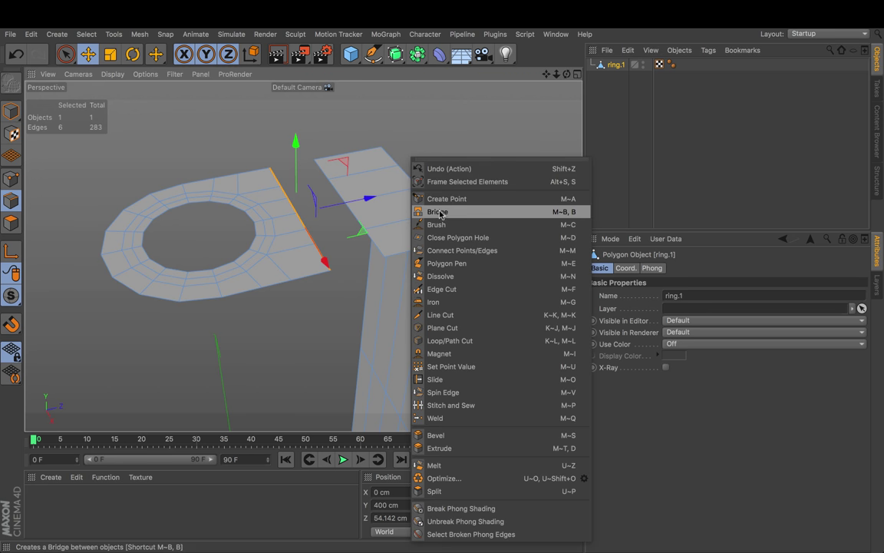
pyautogui.click(568, 213)
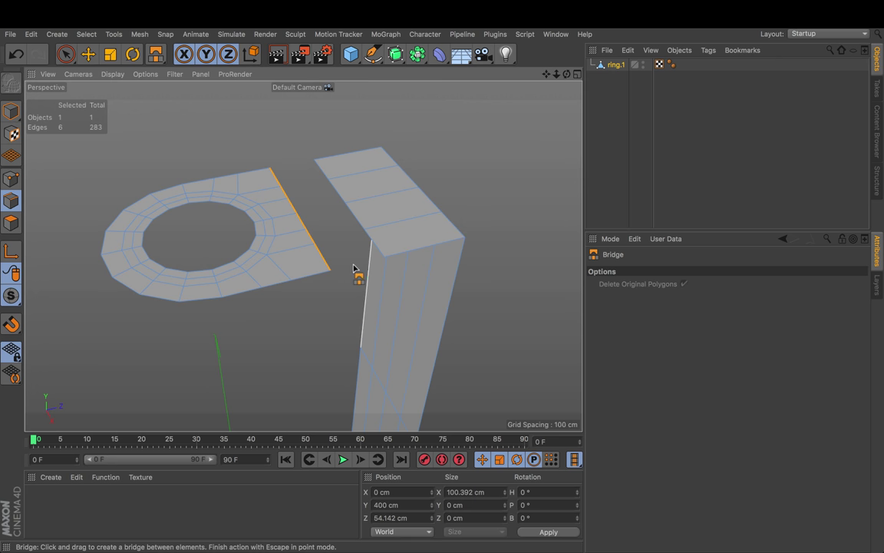
pyautogui.moveTo(324, 263); pyautogui.dragTo(369, 242)
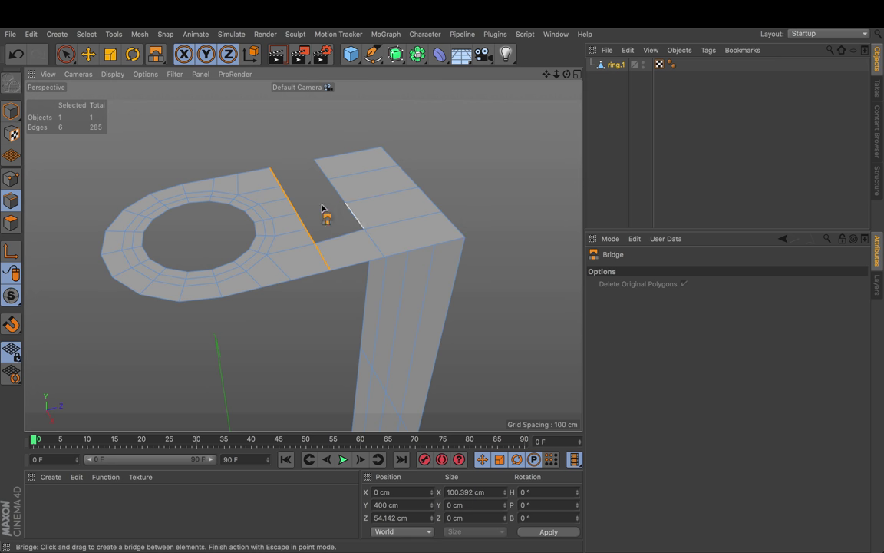
pyautogui.moveTo(270, 171); pyautogui.dragTo(310, 199)
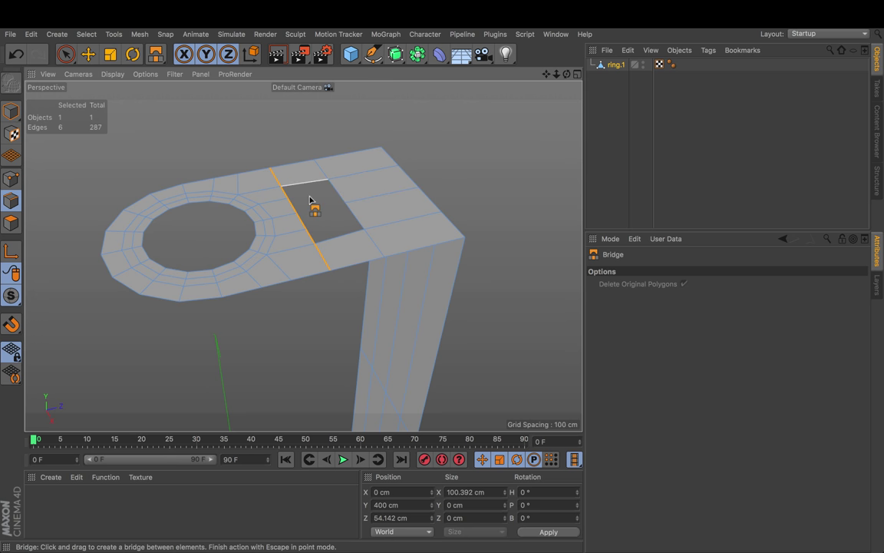
# Step: Select the two middle edges on the ring side of the remaining hole and extrude them about 17 cm toward the flange
pyautogui.press('u')
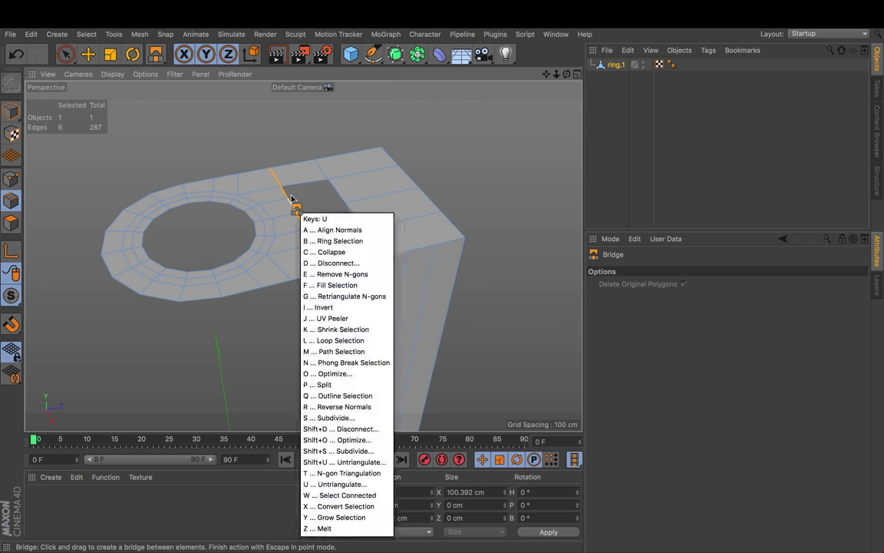
pyautogui.press('m')
pyautogui.moveTo(298, 213); pyautogui.dragTo(314, 243)
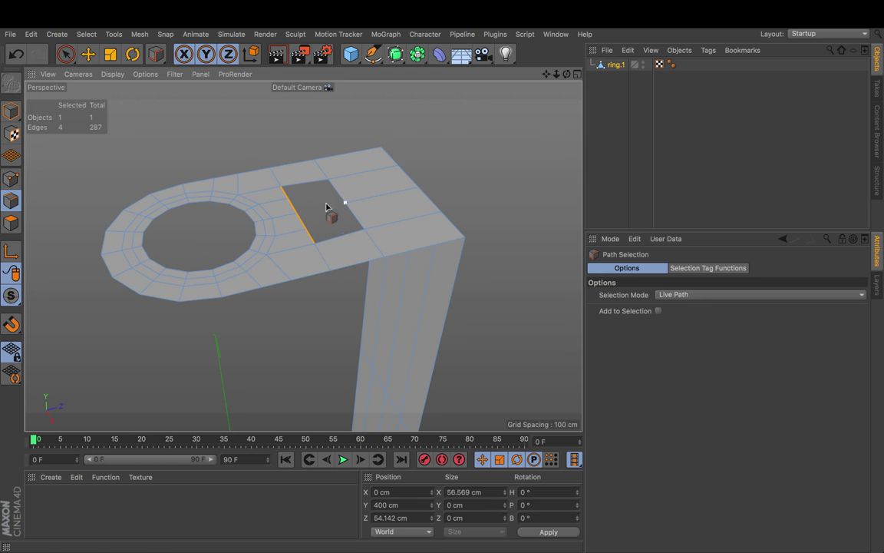
pyautogui.moveTo(328, 180); pyautogui.dragTo(347, 215)
pyautogui.click(347, 220)
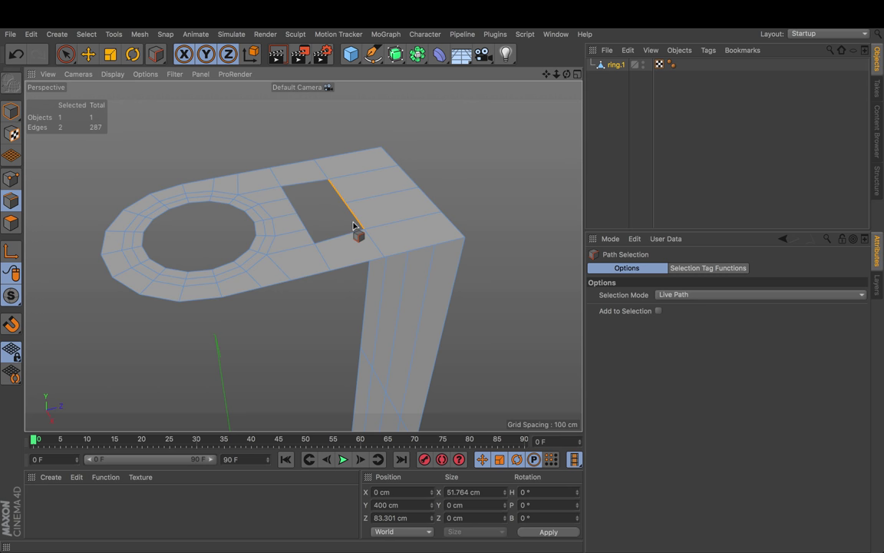
pyautogui.click(296, 214)
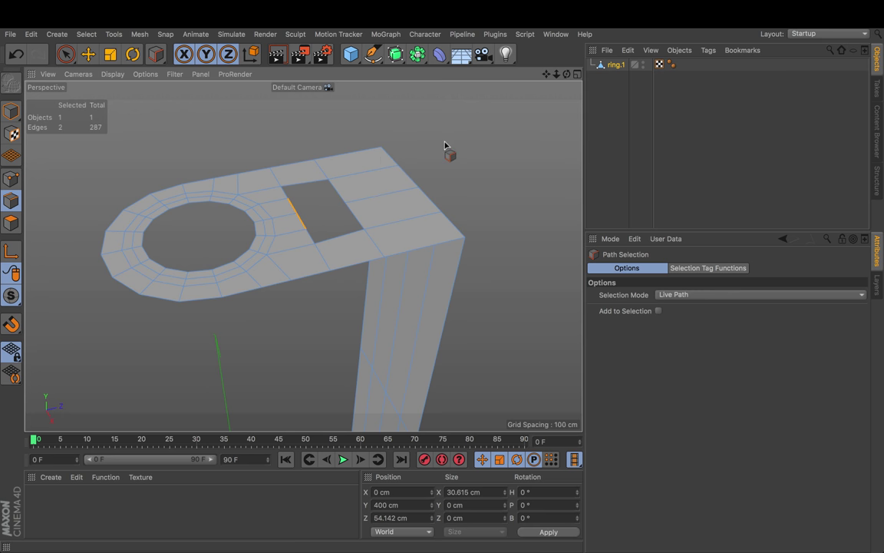
pyautogui.press('e')
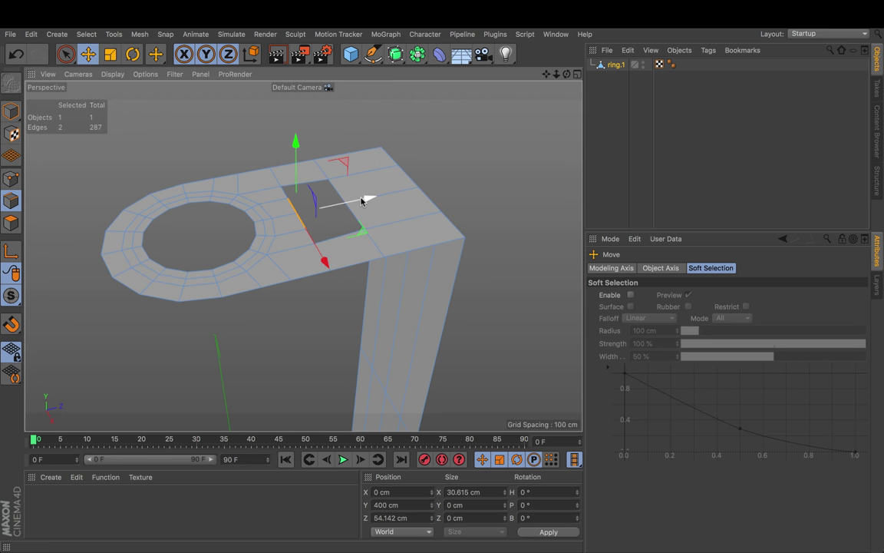
pyautogui.keyDown('ctrl'); pyautogui.moveTo(365, 199); pyautogui.dragTo(389, 198); pyautogui.keyUp('ctrl')
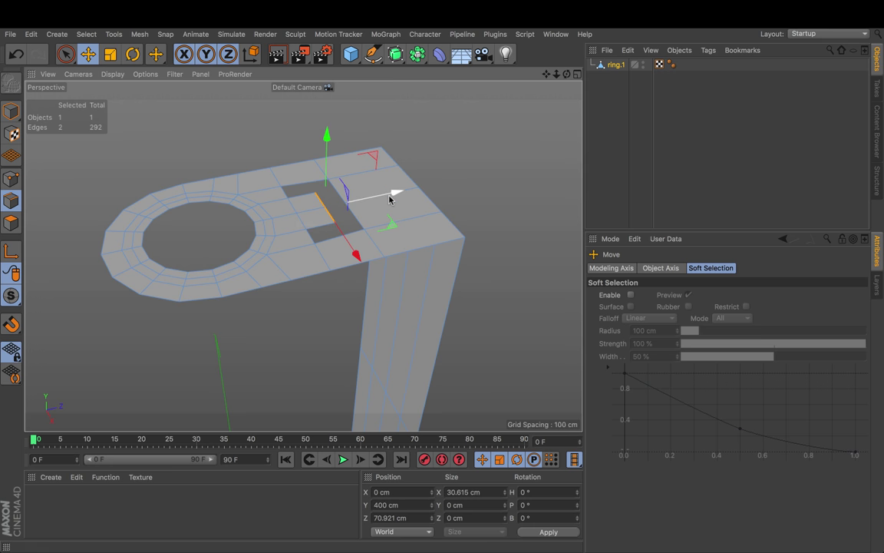
# Step: Bridge the extruded middle edges to the surrounding edges to close the remaining gap, and deselect the object
pyautogui.press('b')
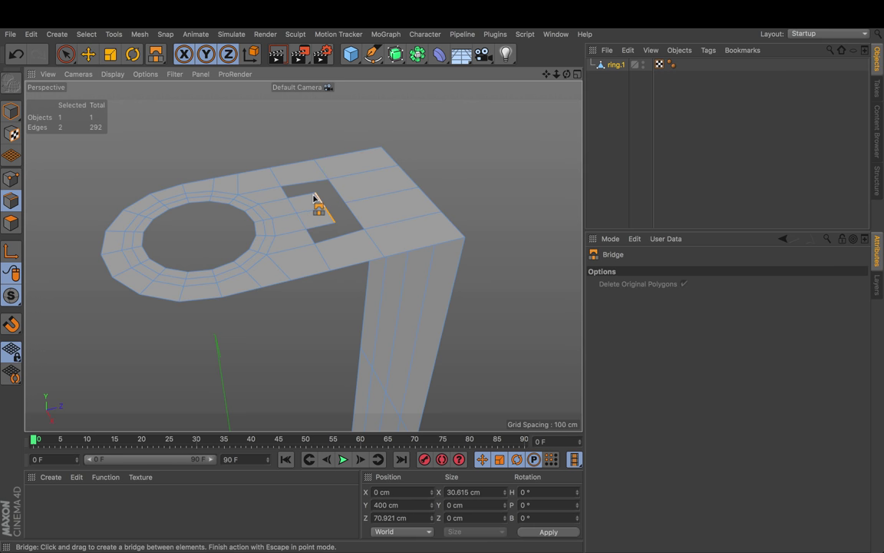
pyautogui.moveTo(314, 198); pyautogui.dragTo(447, 153)
pyautogui.click(602, 156)
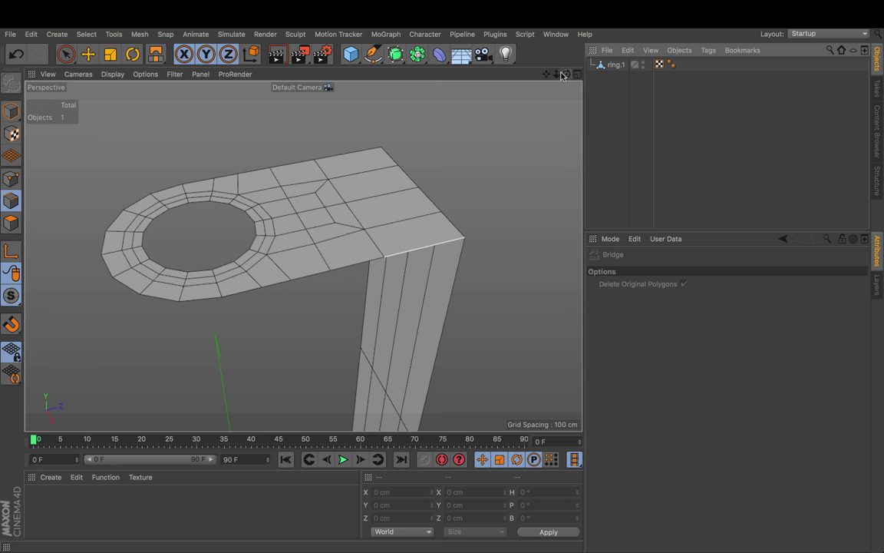
# Step: Path-select the full corner edge rows at the upper and lower ends of the upright arm on ring.1
pyautogui.moveTo(563, 74); pyautogui.dragTo(456, 85)
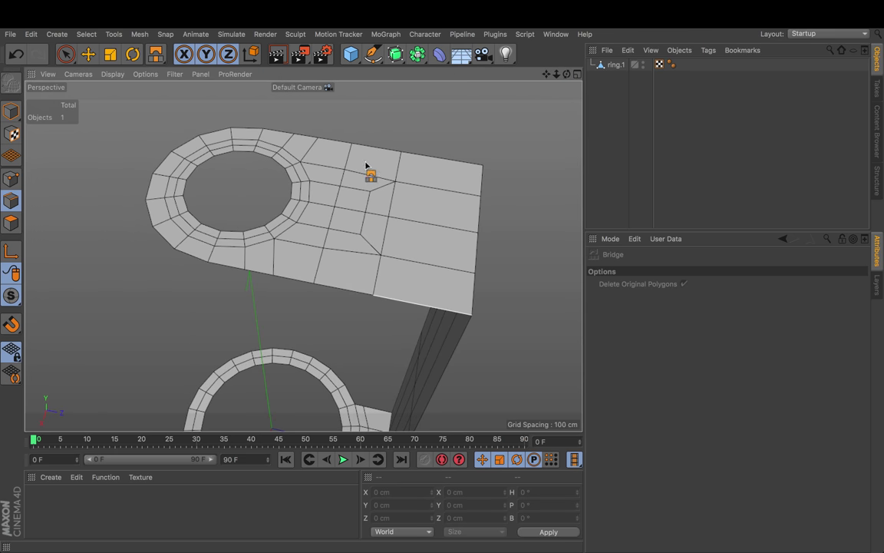
pyautogui.moveTo(566, 74); pyautogui.dragTo(528, 6)
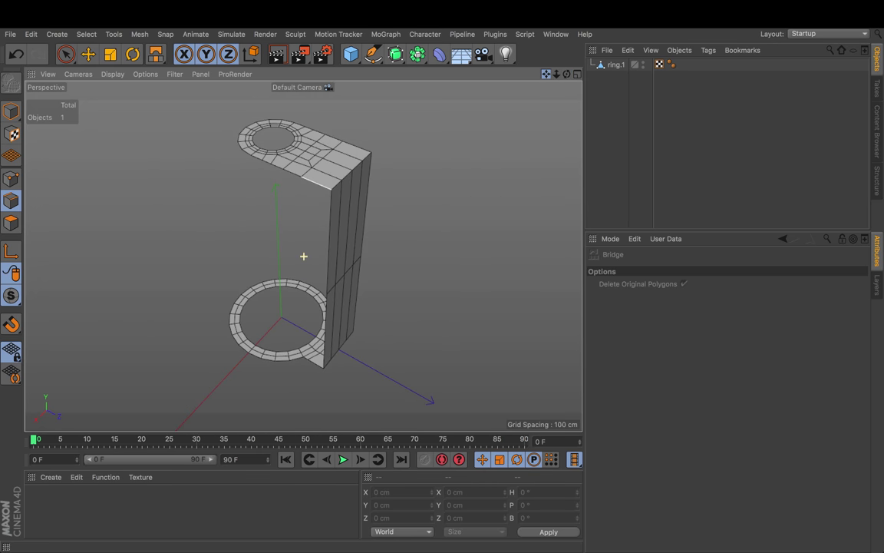
pyautogui.moveTo(568, 75); pyautogui.dragTo(561, 73)
pyautogui.click(614, 67)
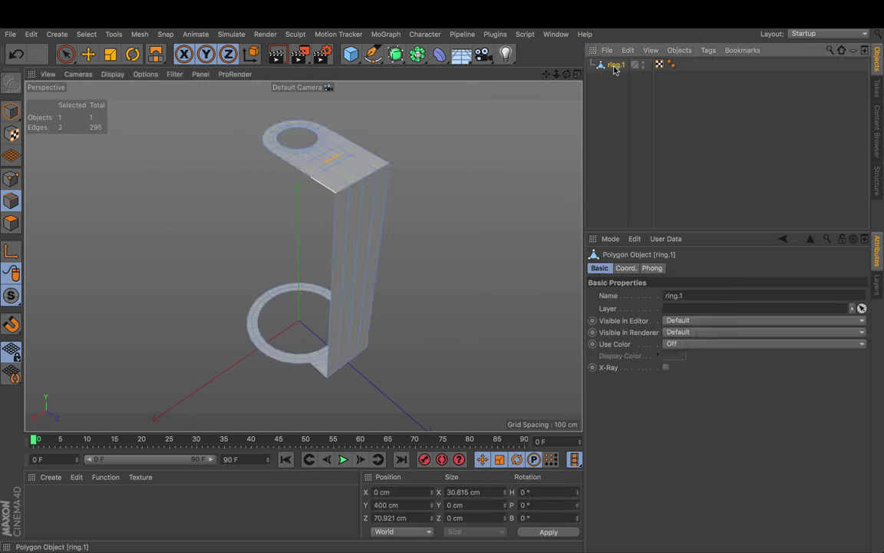
pyautogui.press('b')
pyautogui.press('u')
pyautogui.press('m')
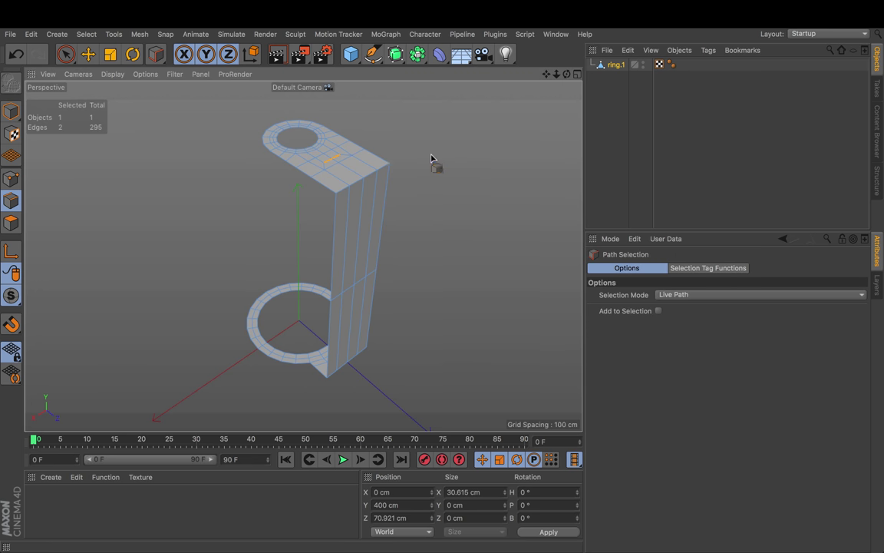
pyautogui.moveTo(332, 193); pyautogui.dragTo(387, 164)
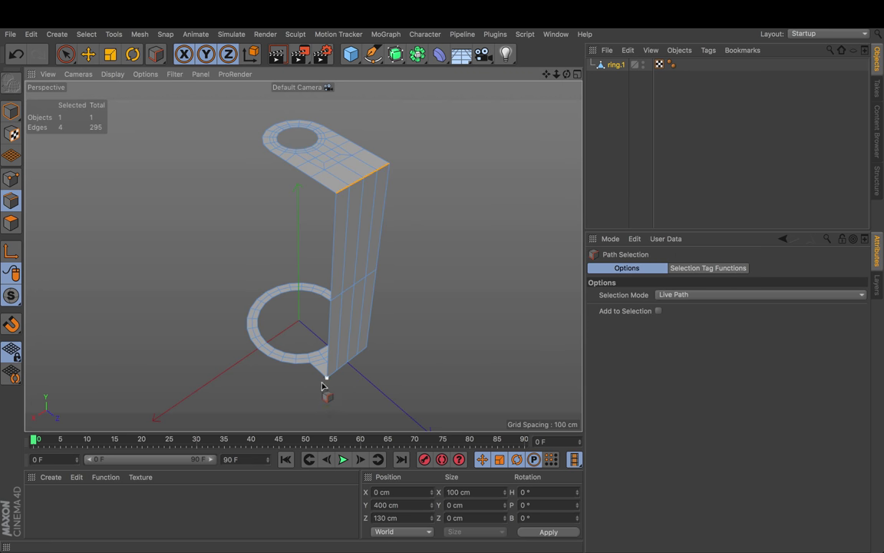
pyautogui.keyDown('shift'); pyautogui.moveTo(389, 338); pyautogui.dragTo(389, 334); pyautogui.keyUp('shift')
pyautogui.keyDown('alt'); pyautogui.moveTo(540, 116); pyautogui.dragTo(558, 122); pyautogui.keyUp('alt')
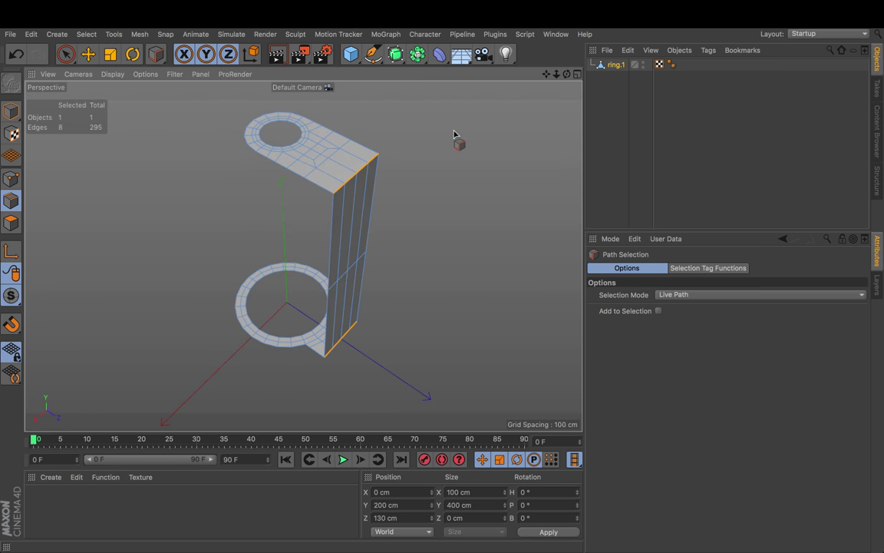
# Step: Bevel the selected corner edges in Chamfer mode with a fixed offset of 16 cm
pyautogui.rightClick(460, 148)
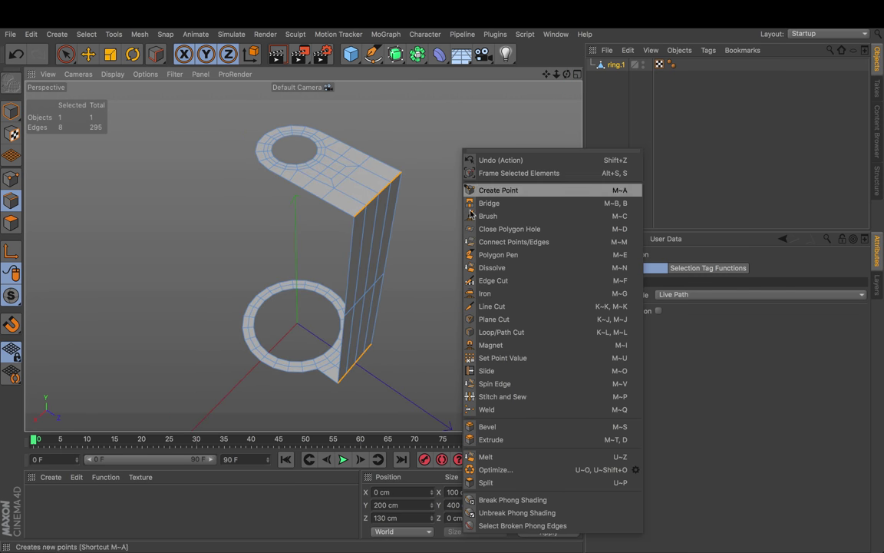
pyautogui.click(491, 426)
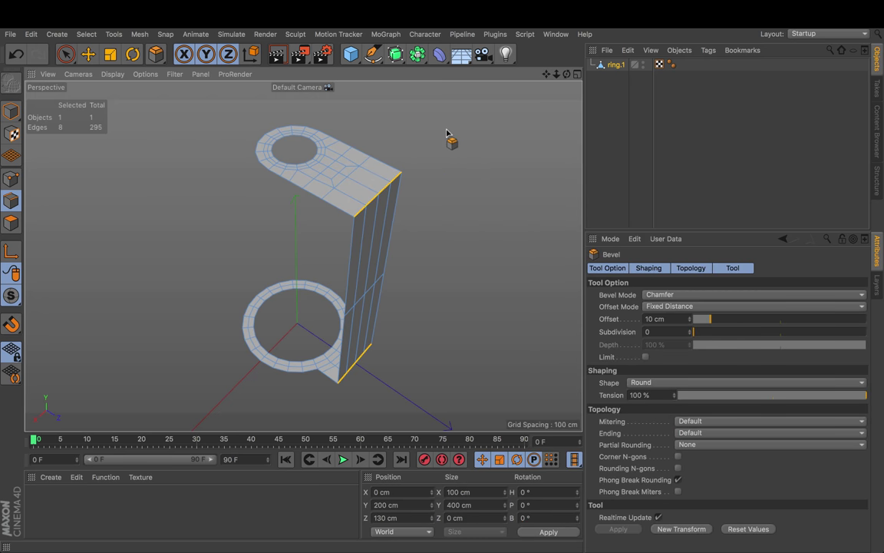
pyautogui.moveTo(448, 133); pyautogui.dragTo(493, 133)
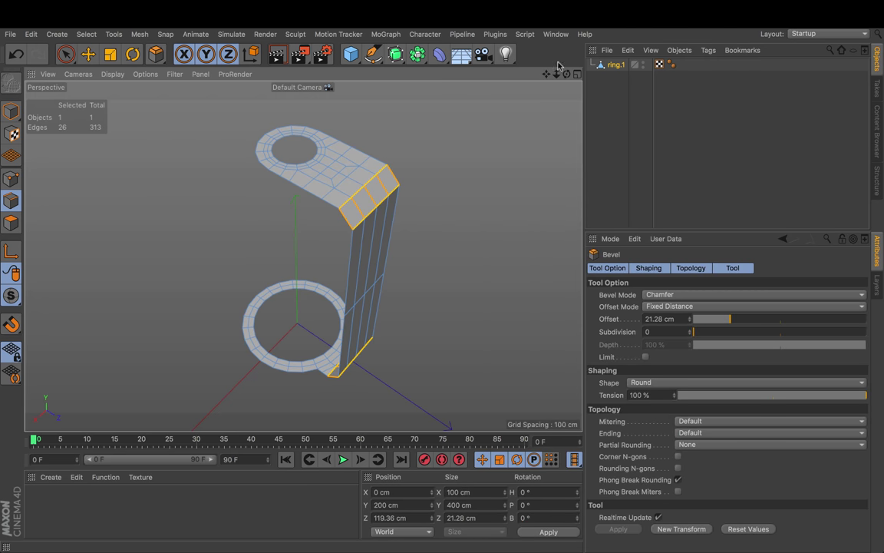
pyautogui.moveTo(566, 73); pyautogui.dragTo(644, 75)
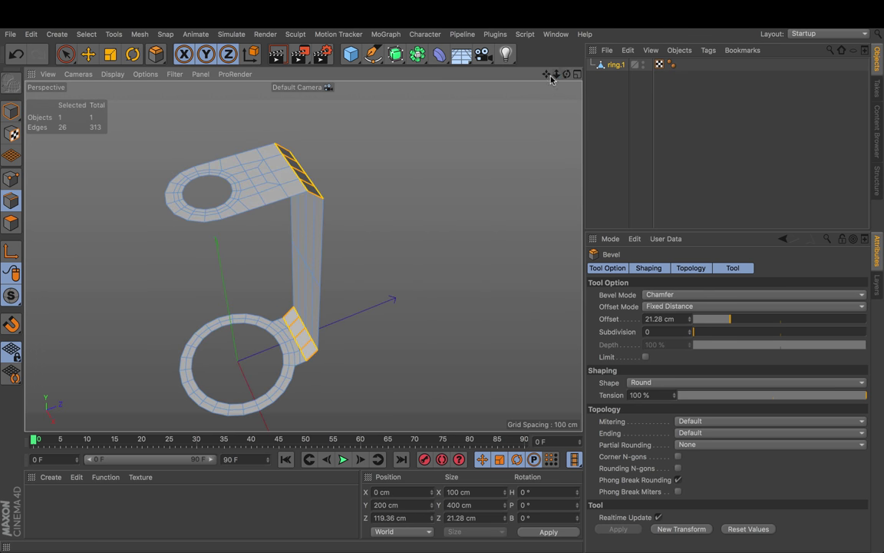
pyautogui.moveTo(557, 74); pyautogui.dragTo(584, 74)
pyautogui.moveTo(542, 76); pyautogui.dragTo(541, 67)
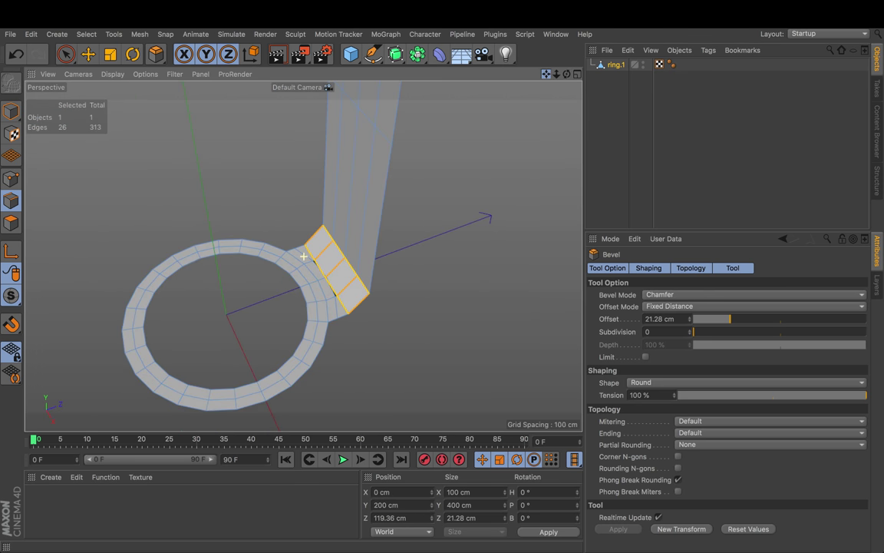
pyautogui.doubleClick(669, 318)
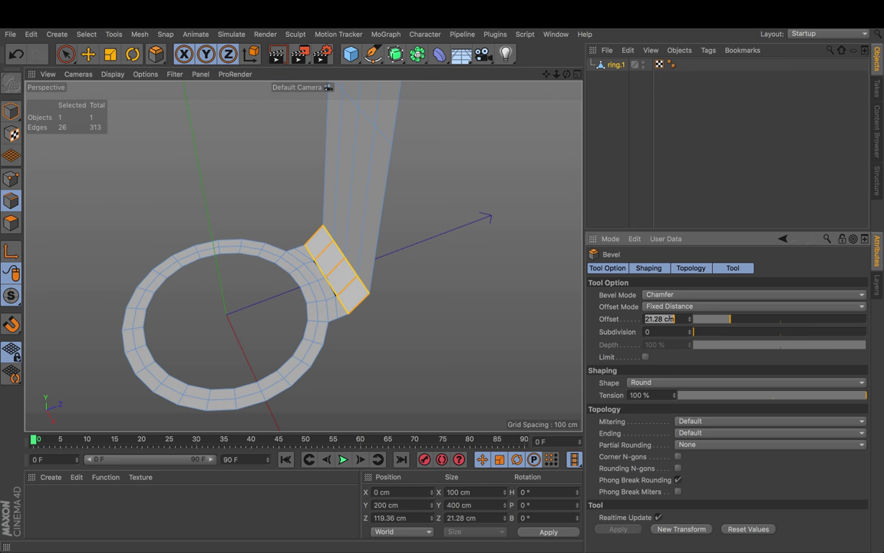
pyautogui.press('Return')
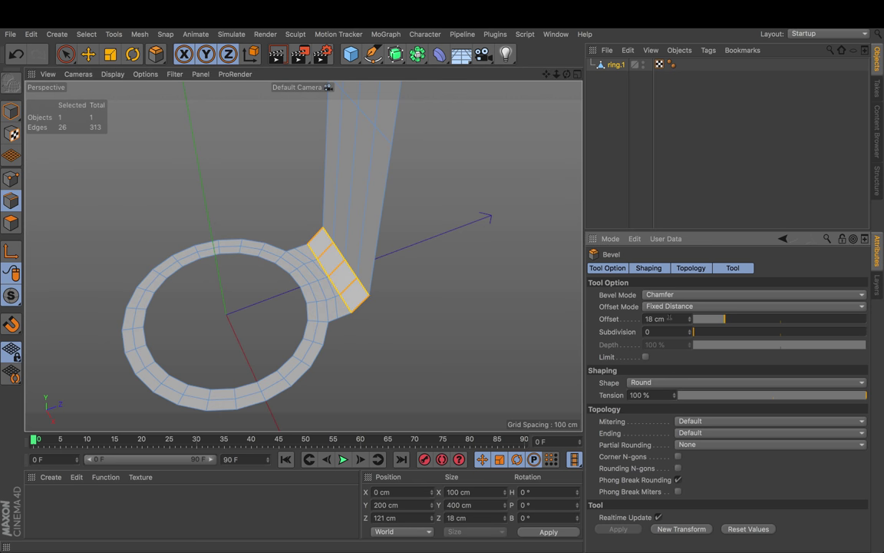
pyautogui.write('16')
pyautogui.press('Return')
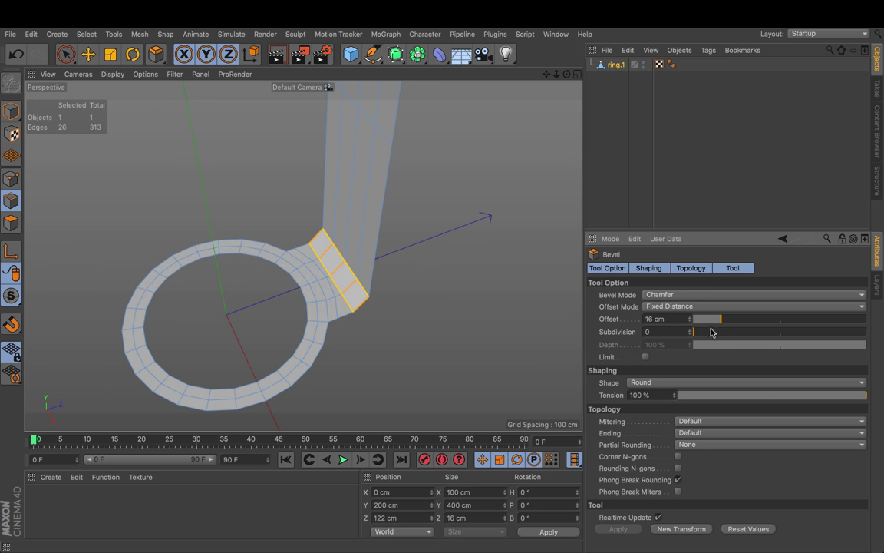
# Step: Try the Solid bevel mode on the corner edges and switch back to Chamfer
pyautogui.click(675, 295)
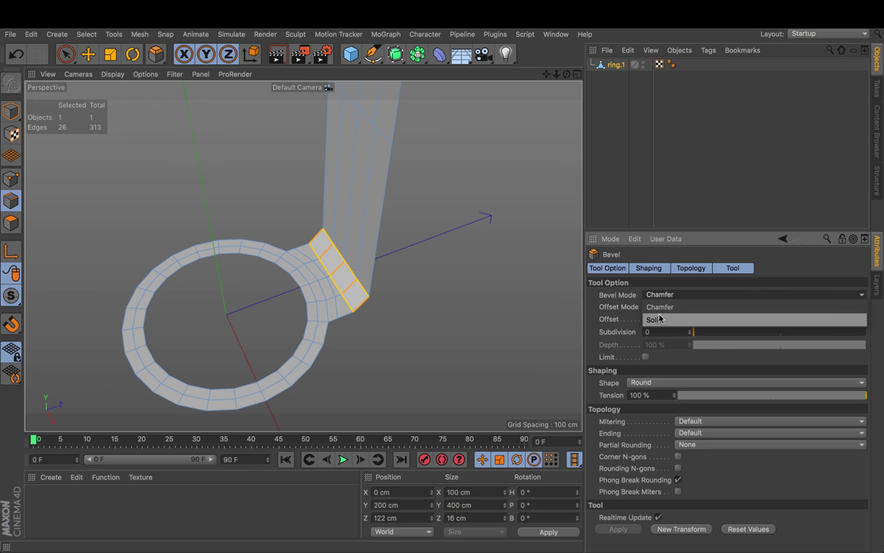
pyautogui.click(660, 309)
pyautogui.click(654, 296)
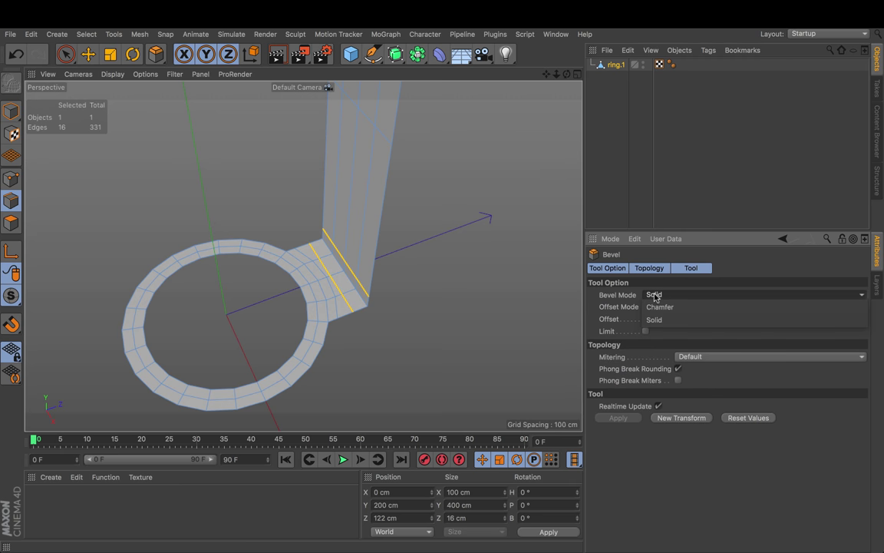
pyautogui.click(658, 307)
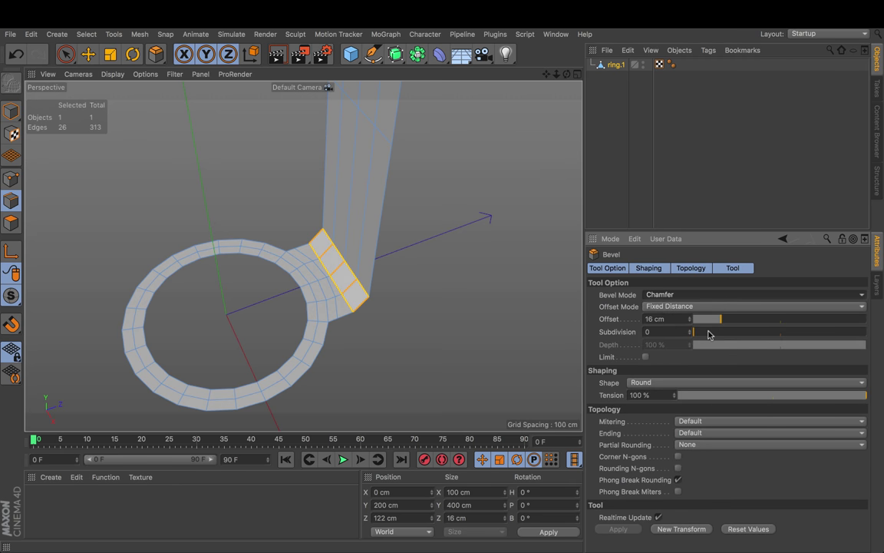
# Step: Round the beveled corners by setting the bevel subdivision to 3, and inspect both corners
pyautogui.moveTo(704, 331); pyautogui.dragTo(715, 334)
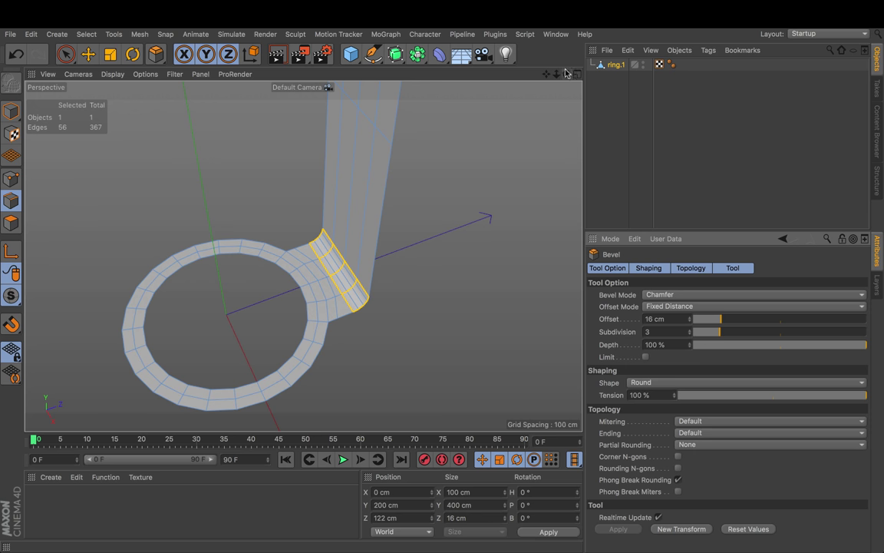
pyautogui.keyDown('alt'); pyautogui.moveTo(543, 101); pyautogui.dragTo(457, 41); pyautogui.keyUp('alt')
pyautogui.keyDown('alt'); pyautogui.moveTo(541, 104); pyautogui.dragTo(536, 105, button='right'); pyautogui.keyUp('alt')
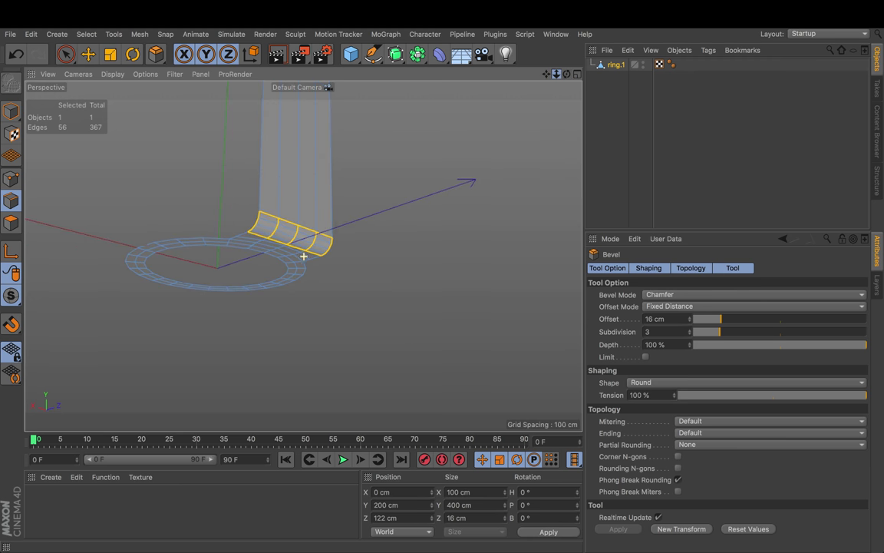
pyautogui.scroll(5, 303, 255)
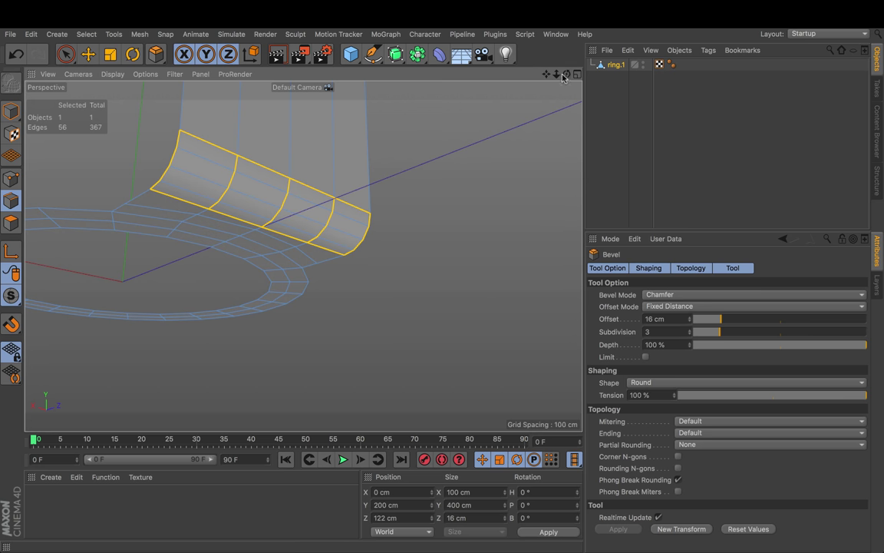
pyautogui.moveTo(565, 75); pyautogui.dragTo(550, 158)
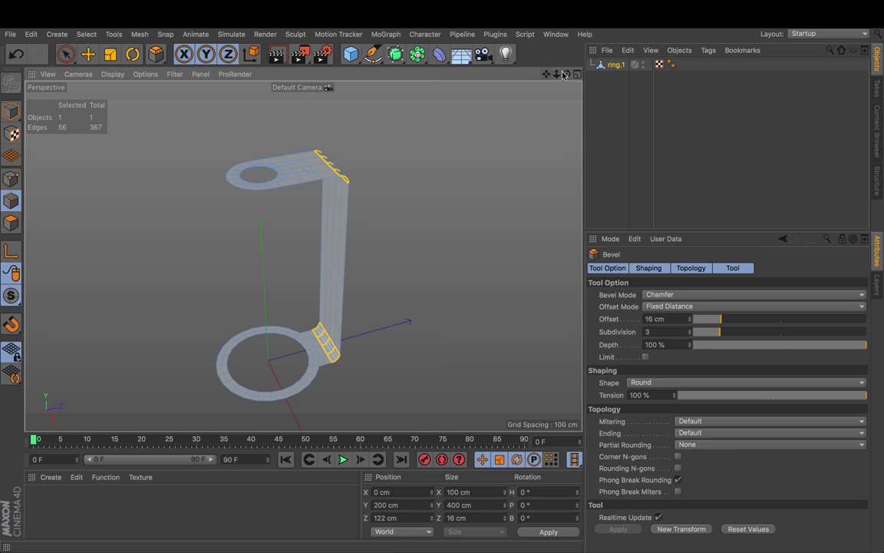
pyautogui.moveTo(565, 75)
pyautogui.mouseDown()
pyautogui.moveTo(468, 76)
pyautogui.moveTo(579, 74)
pyautogui.moveTo(569, 75)
pyautogui.mouseUp()
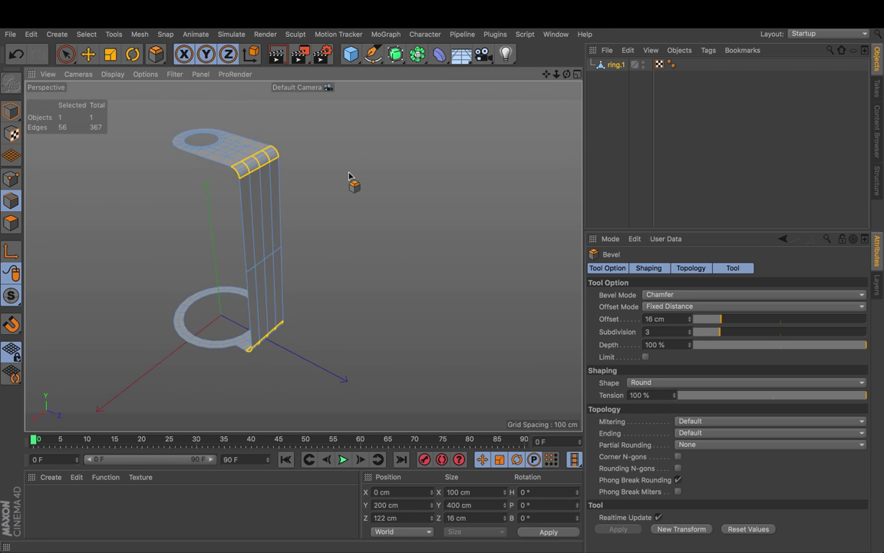
# Step: Ring-select the long vertical edges in the upper and lower sections of the arm, and deselect the object
pyautogui.press('u')
pyautogui.press('b')
pyautogui.click(274, 209)
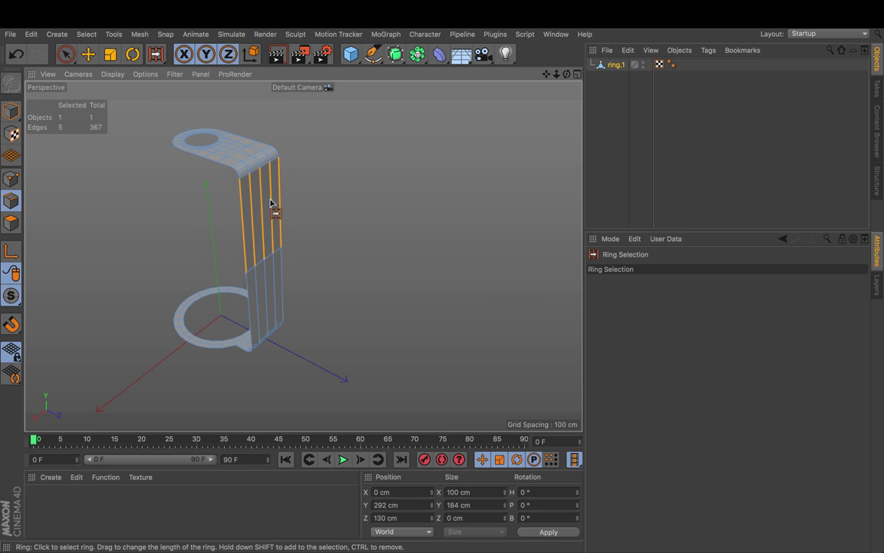
pyautogui.keyDown('shift'); pyautogui.click(282, 290); pyautogui.keyUp('shift')
pyautogui.moveTo(566, 76); pyautogui.dragTo(606, 128)
pyautogui.click(601, 99)
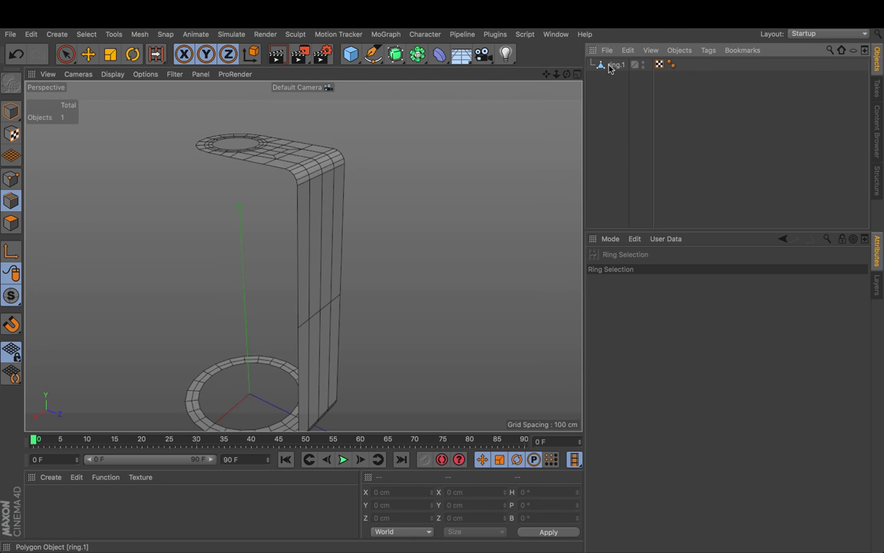
# Step: Place ring.1 inside a Subdivision Surface and display the viewport lines as isoparms
pyautogui.click(612, 66)
pyautogui.keyDown('alt'); pyautogui.click(396, 54); pyautogui.keyUp('alt')
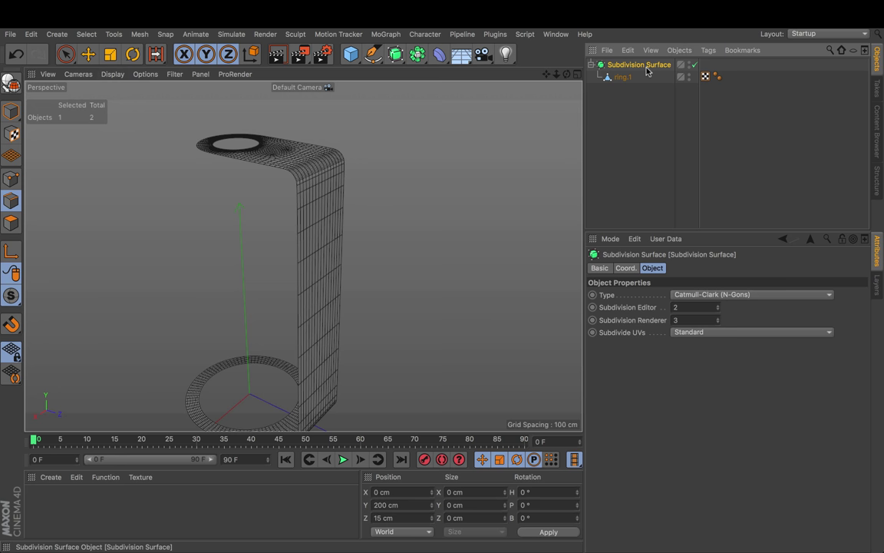
pyautogui.click(112, 74)
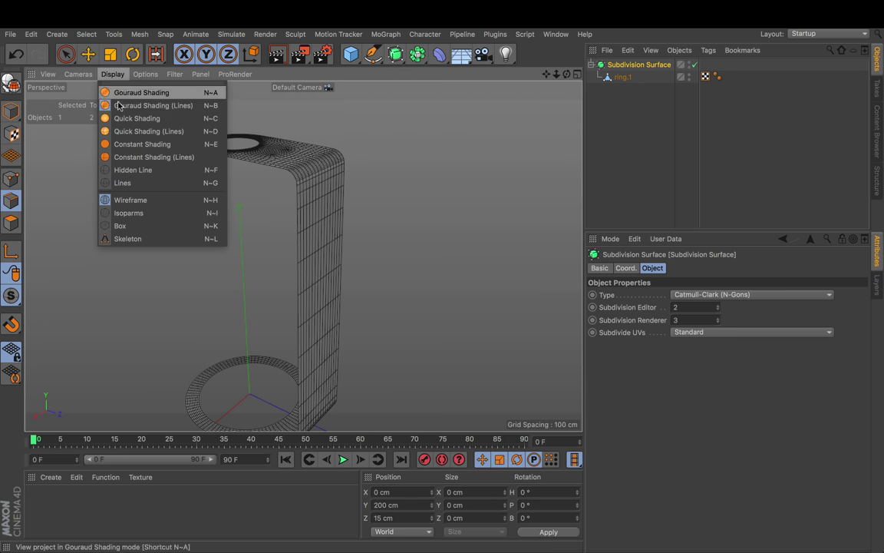
pyautogui.click(128, 213)
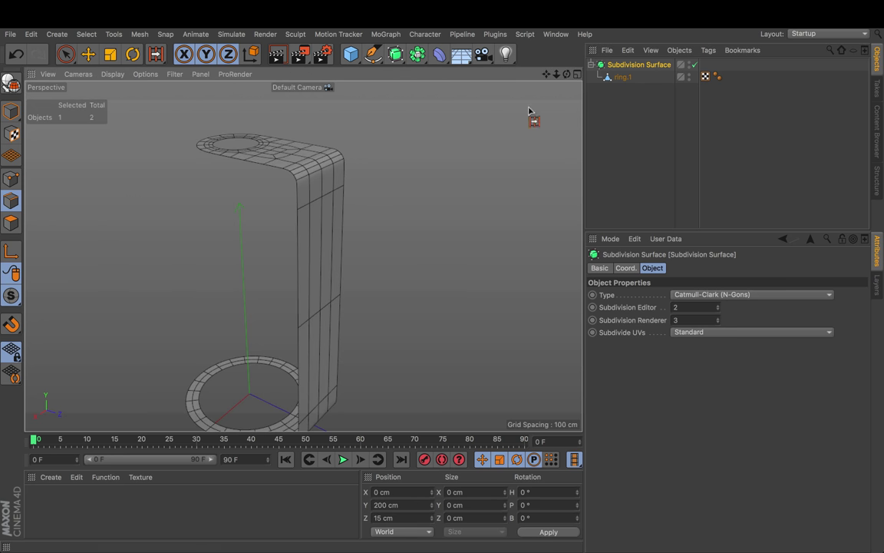
# Step: Toggle the Subdivision Surface to compare the bracket with and without smoothing, leaving it disabled
pyautogui.click(692, 66)
pyautogui.click(692, 65)
pyautogui.click(692, 65)
pyautogui.click(692, 66)
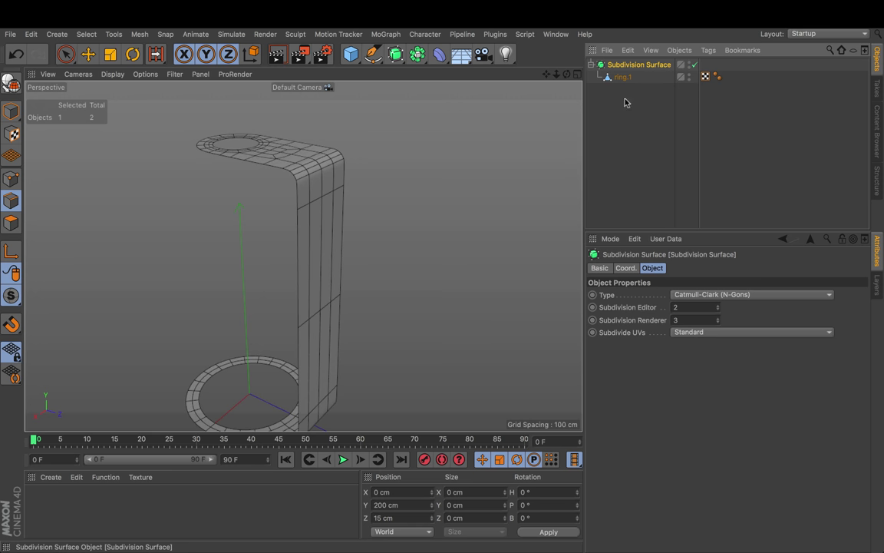
pyautogui.click(692, 65)
pyautogui.click(692, 65)
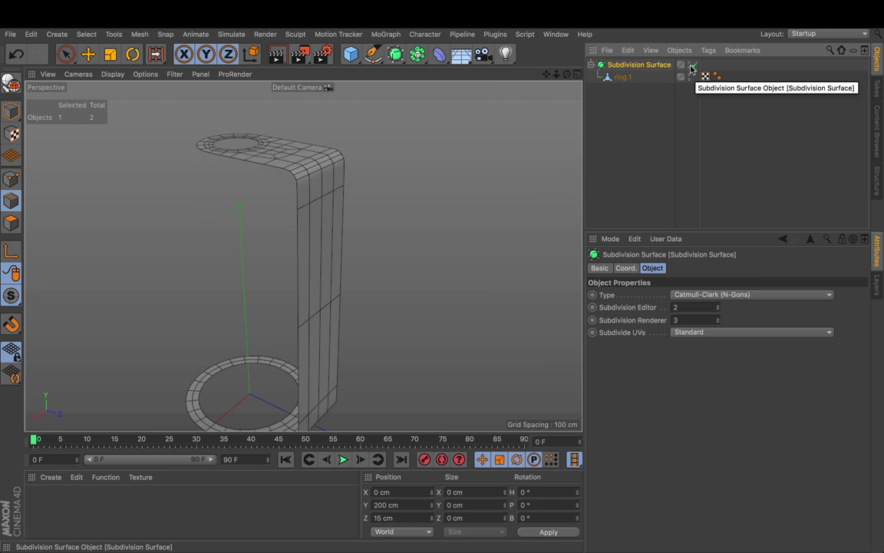
pyautogui.click(692, 65)
# Step: Cut the selected vertical arm edges of ring.1 with Edge Cut at subdivision 6, with Create N-gons off
pyautogui.click(621, 77)
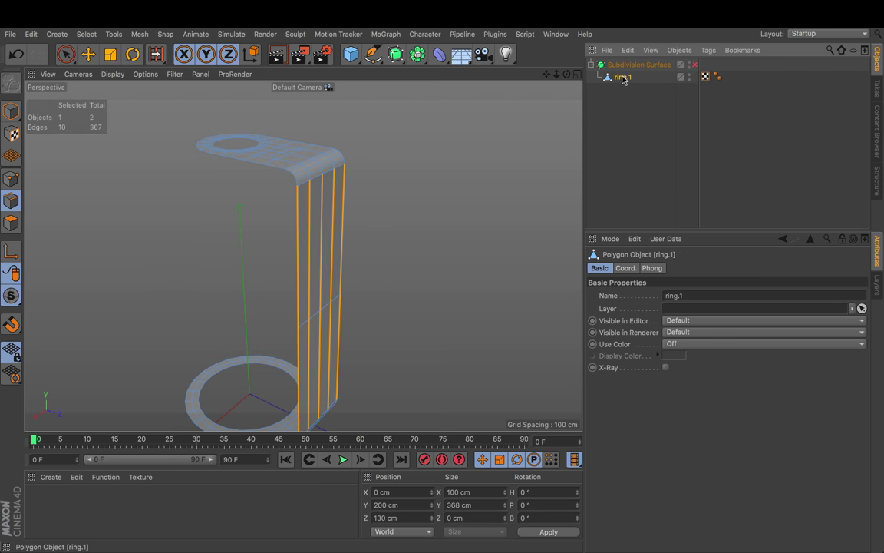
pyautogui.rightClick(425, 173)
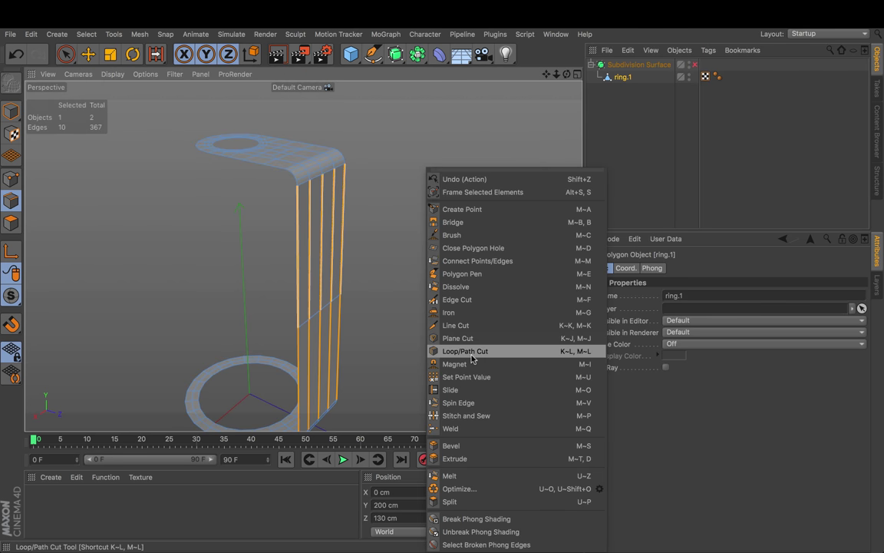
pyautogui.click(460, 299)
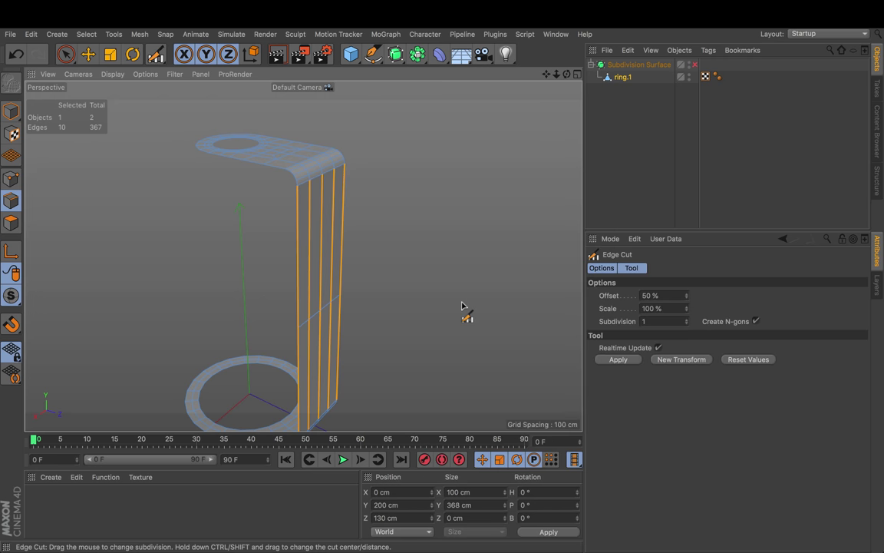
pyautogui.click(754, 321)
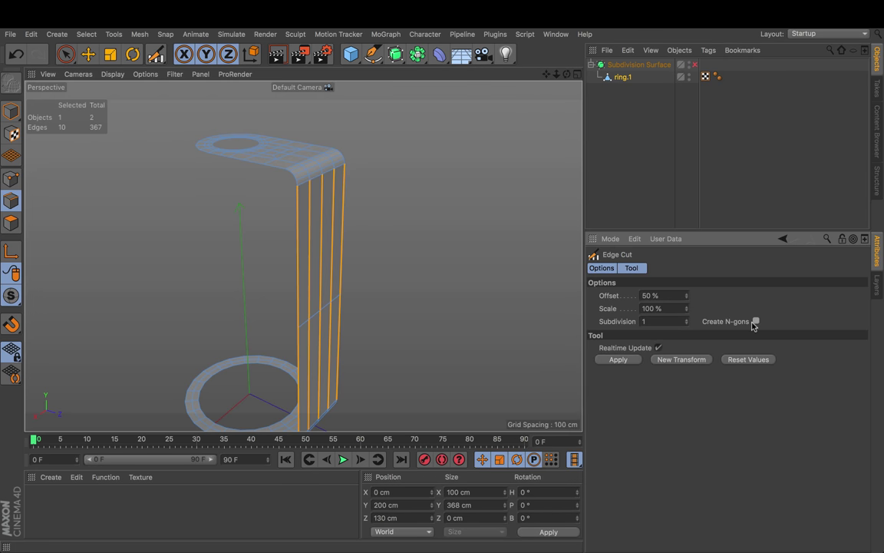
pyautogui.moveTo(436, 200); pyautogui.dragTo(529, 199)
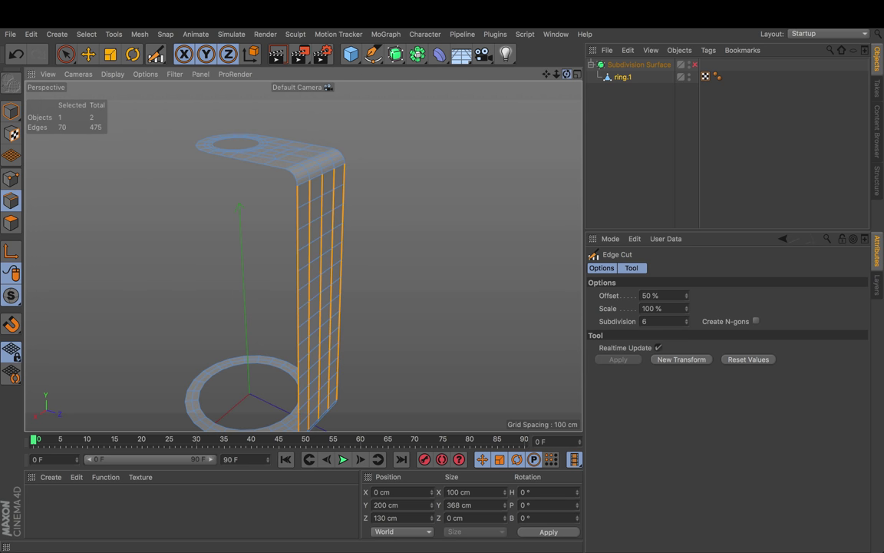
pyautogui.moveTo(566, 73); pyautogui.dragTo(568, 100)
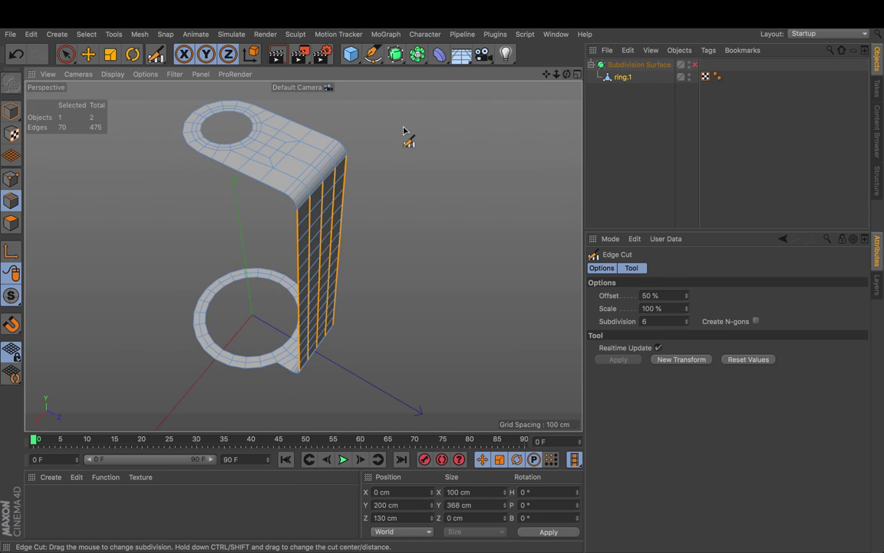
# Step: Ring-select the parallel edges across the top plate just before the upper bend, and deselect the object
pyautogui.press('u')
pyautogui.press('b')
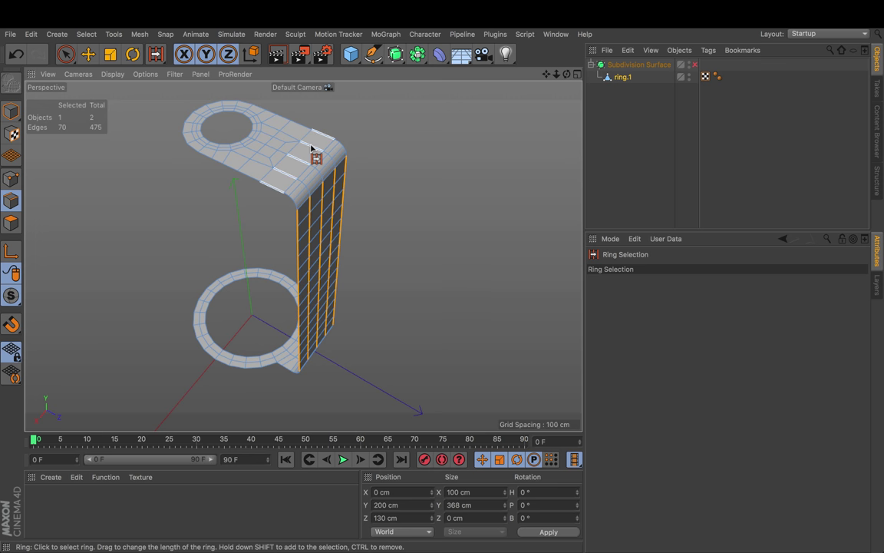
pyautogui.click(316, 152)
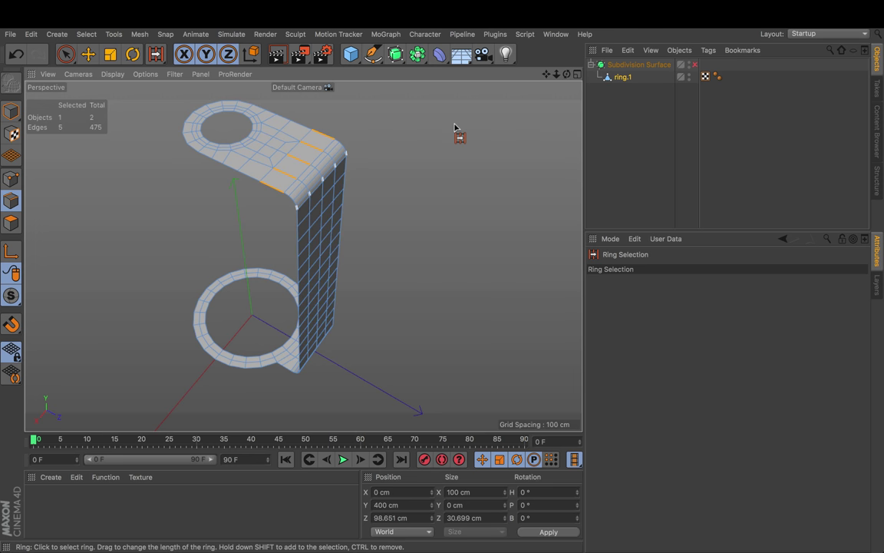
pyautogui.click(605, 117)
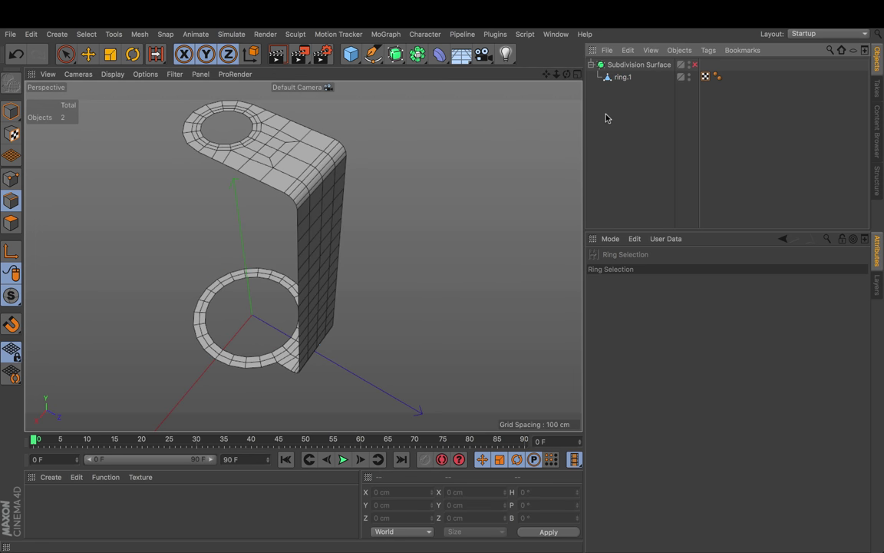
# Step: Select all polygons of ring.1 and extrude them freehand with an offset of about 13 cm
pyautogui.moveTo(566, 74)
pyautogui.mouseDown()
pyautogui.moveTo(499, 75)
pyautogui.moveTo(491, 42)
pyautogui.moveTo(537, 71)
pyautogui.moveTo(550, 67)
pyautogui.moveTo(530, 90)
pyautogui.moveTo(546, 92)
pyautogui.moveTo(538, 91)
pyautogui.moveTo(541, 76)
pyautogui.moveTo(551, 75)
pyautogui.moveTo(536, 76)
pyautogui.moveTo(577, 74)
pyautogui.mouseUp()
pyautogui.click(623, 77)
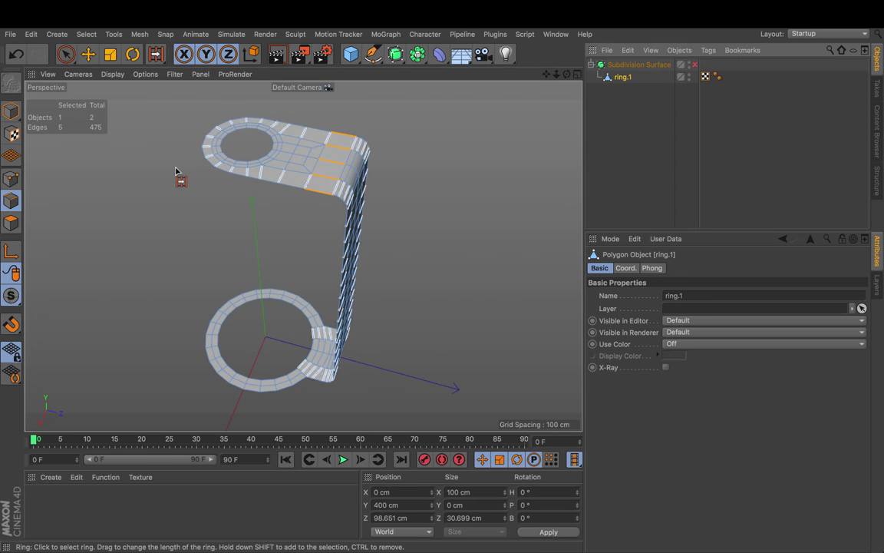
pyautogui.click(12, 223)
pyautogui.hotkey('ctrl', 'a')
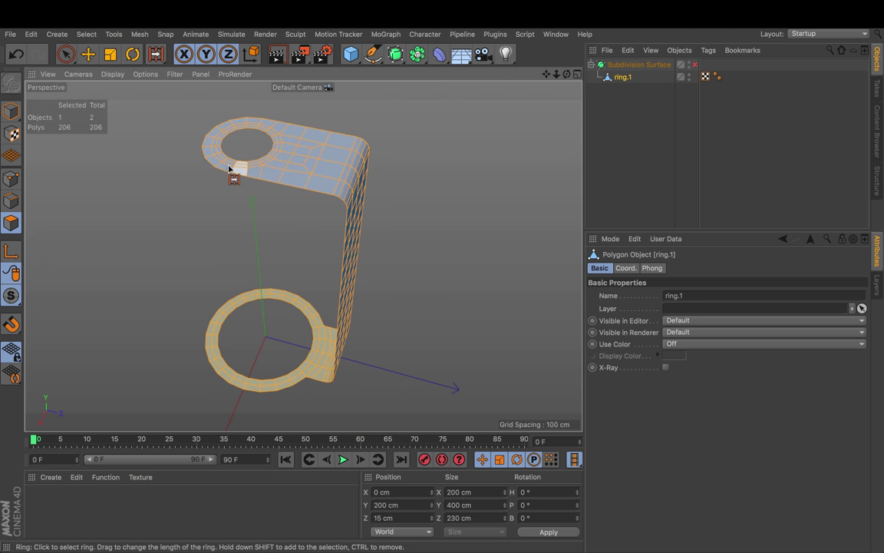
pyautogui.rightClick(442, 163)
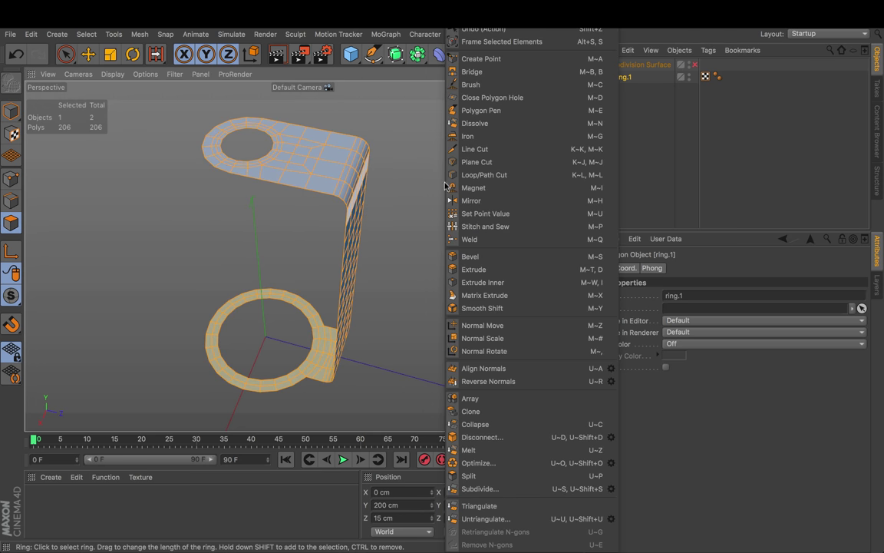
pyautogui.click(497, 271)
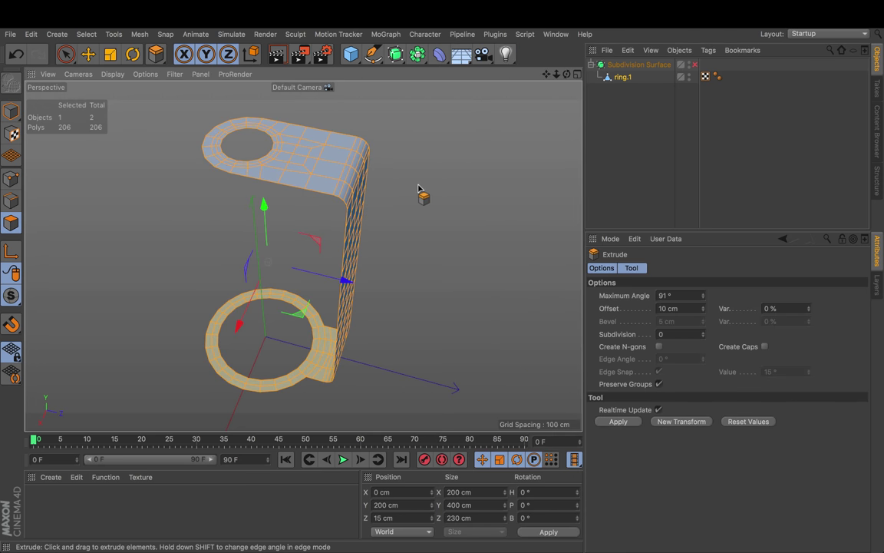
pyautogui.moveTo(438, 291)
pyautogui.mouseDown()
pyautogui.moveTo(415, 290)
pyautogui.moveTo(443, 291)
pyautogui.mouseUp()
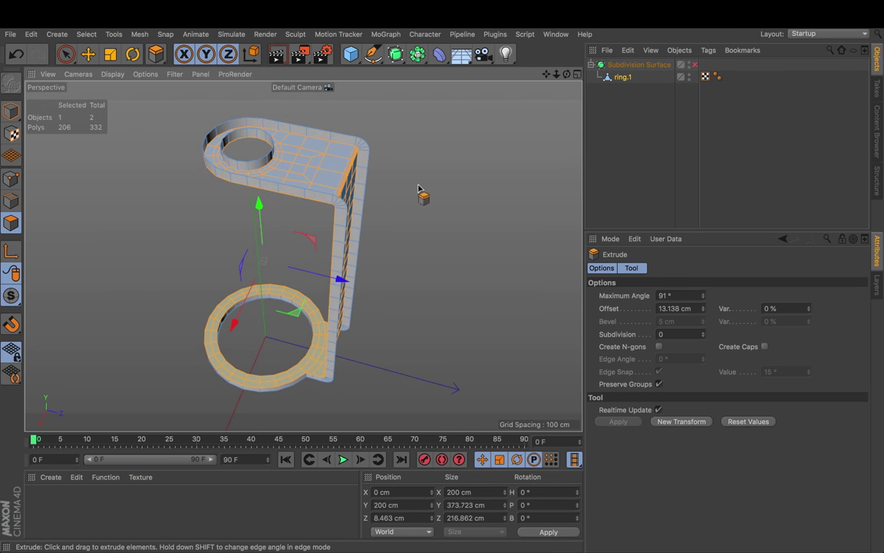
# Step: Set the extrusion's offset to -10 cm and enable Create Caps to close the bracket's open side
pyautogui.moveTo(567, 74)
pyautogui.mouseDown()
pyautogui.moveTo(543, 76)
pyautogui.moveTo(565, 75)
pyautogui.mouseUp()
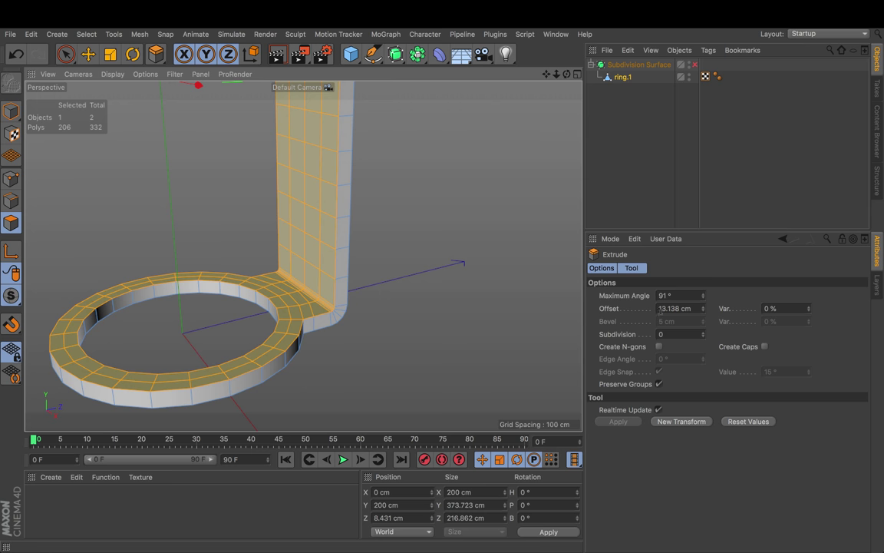
pyautogui.click(660, 308)
pyautogui.write('-10')
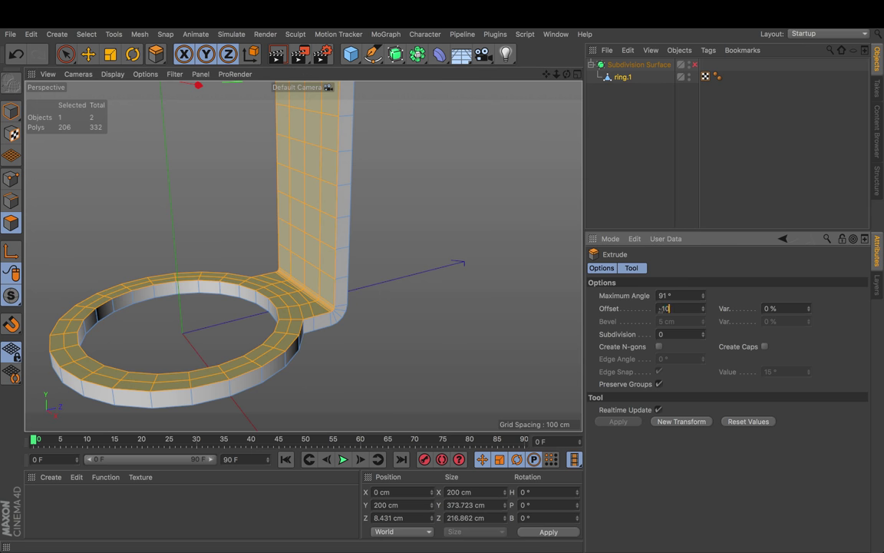
pyautogui.press('Return')
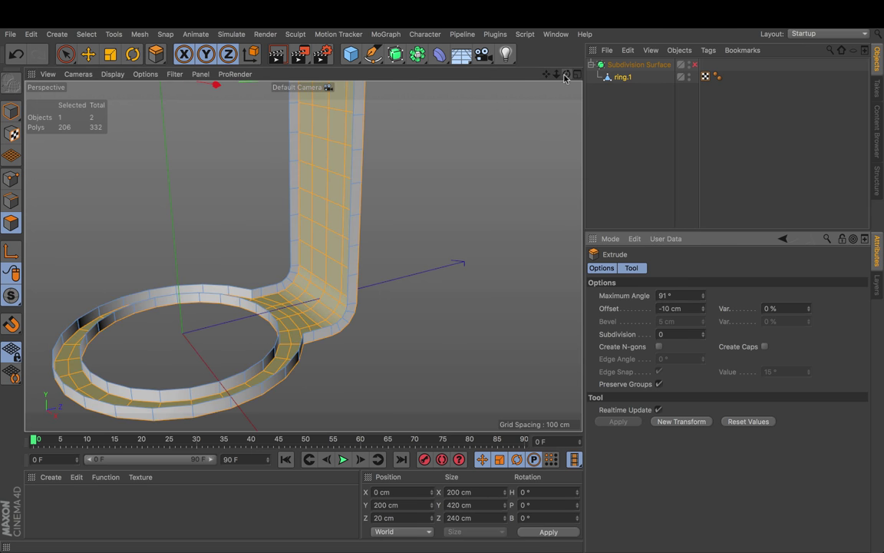
pyautogui.moveTo(569, 75); pyautogui.dragTo(565, 15)
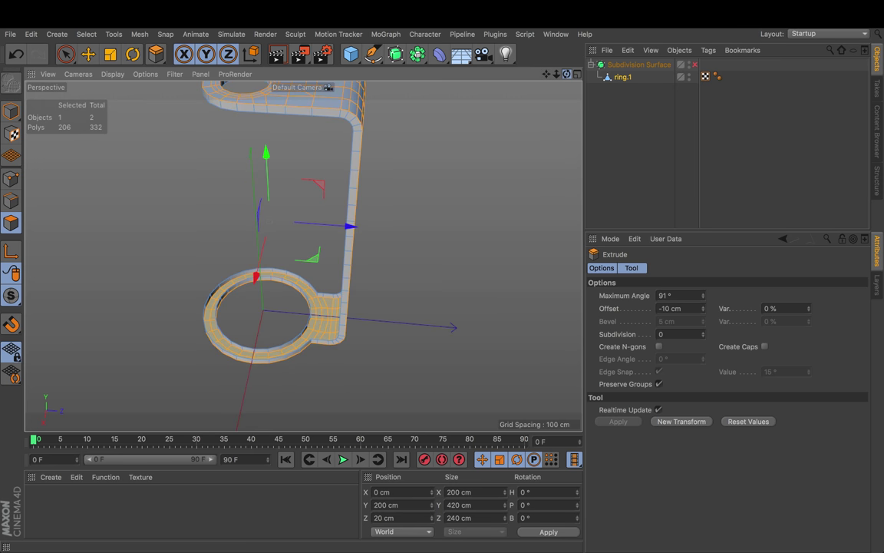
pyautogui.moveTo(567, 74); pyautogui.dragTo(622, 77)
pyautogui.click(763, 346)
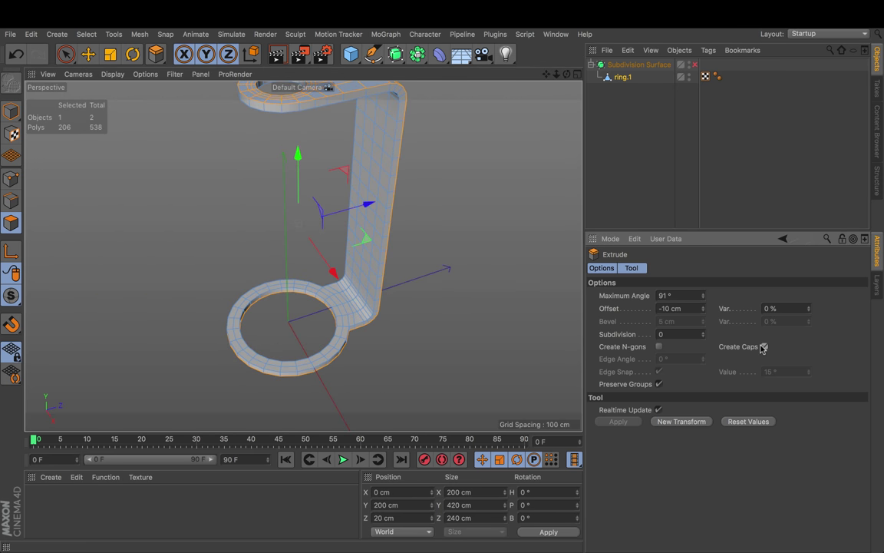
pyautogui.moveTo(566, 74); pyautogui.dragTo(619, 103)
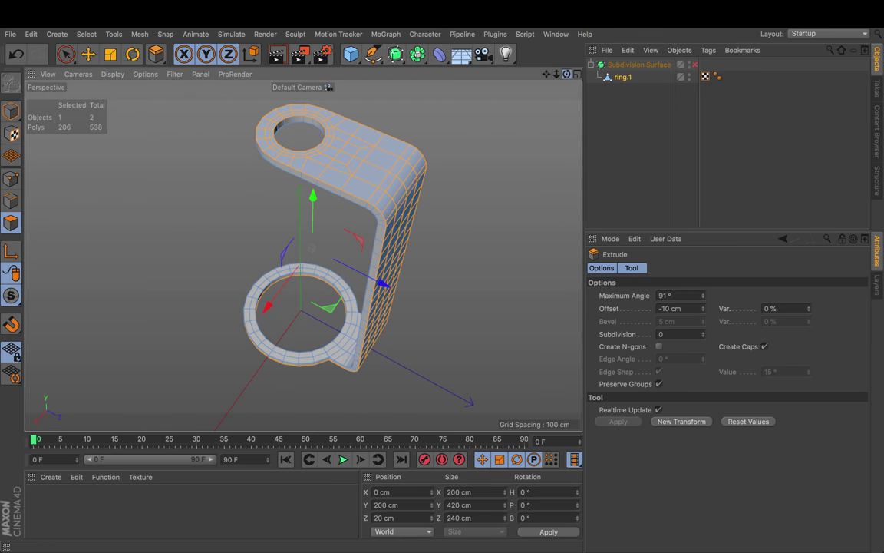
pyautogui.moveTo(566, 74); pyautogui.dragTo(547, 65)
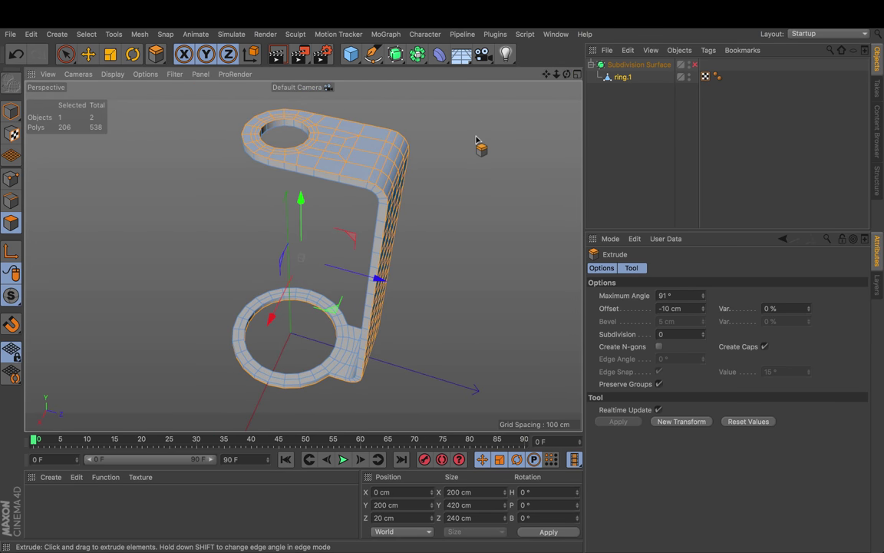
# Step: Select all polygons of the thickened bracket and reverse their normals
pyautogui.hotkey('ctrl', 'a')
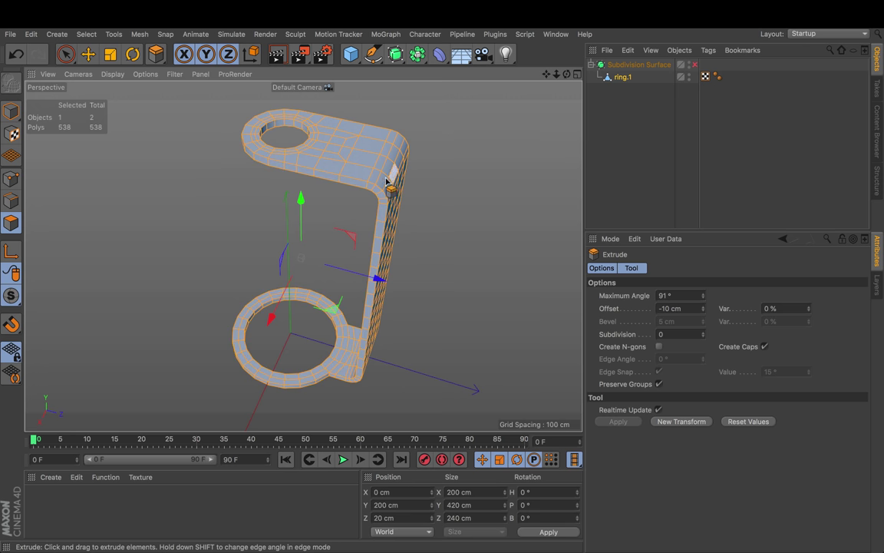
pyautogui.rightClick(459, 151)
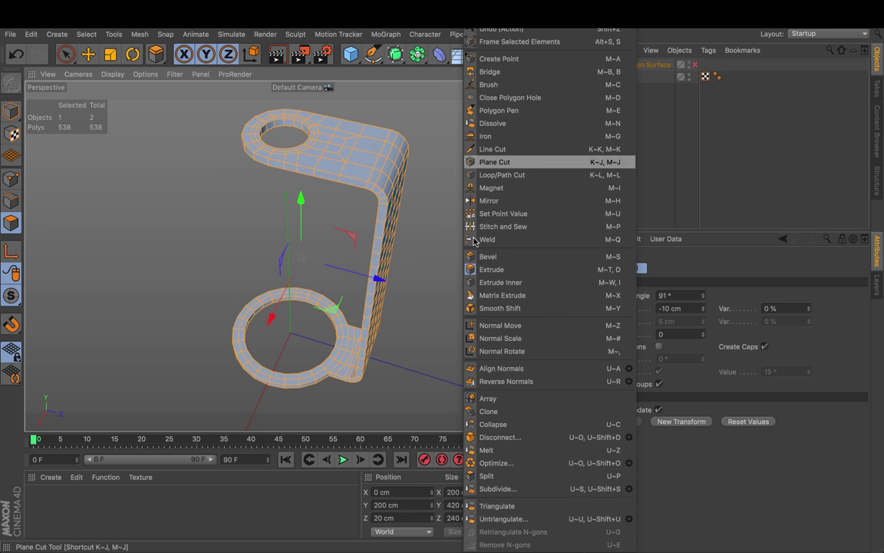
pyautogui.click(511, 381)
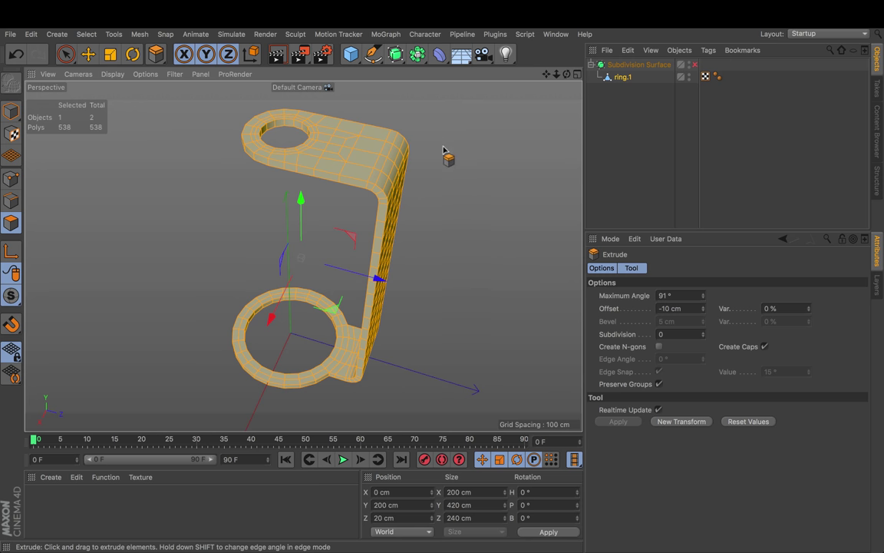
# Step: Enable the Subdivision Surface to check the smoothing of the thickened bracket, and disable it again
pyautogui.click(66, 55)
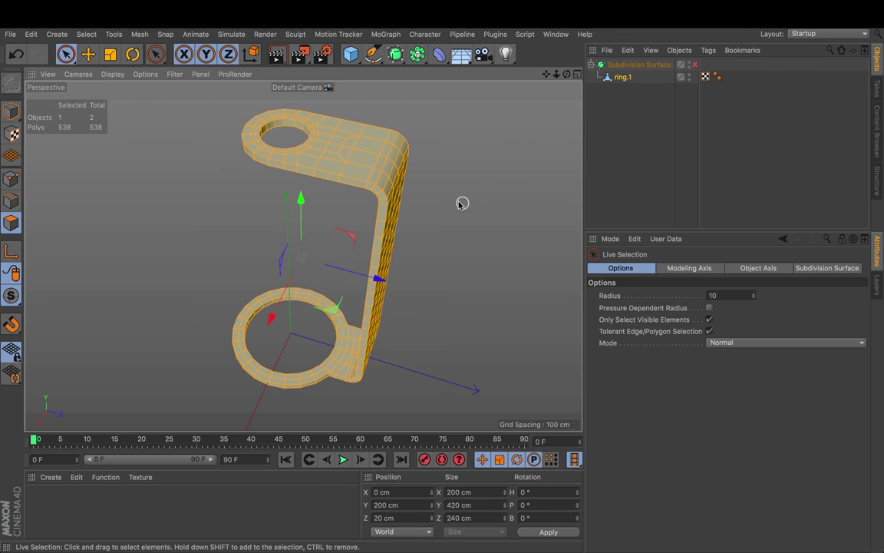
pyautogui.press('q')
pyautogui.click(693, 66)
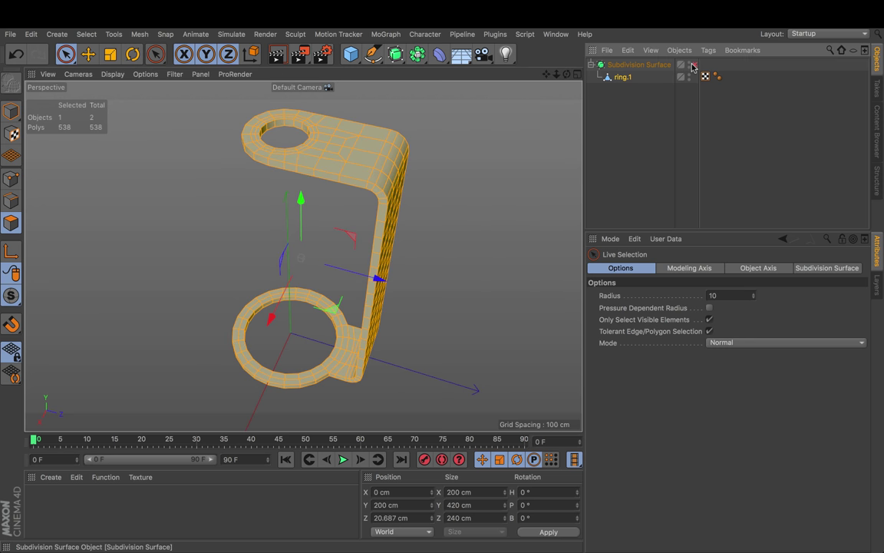
pyautogui.click(693, 65)
pyautogui.click(663, 114)
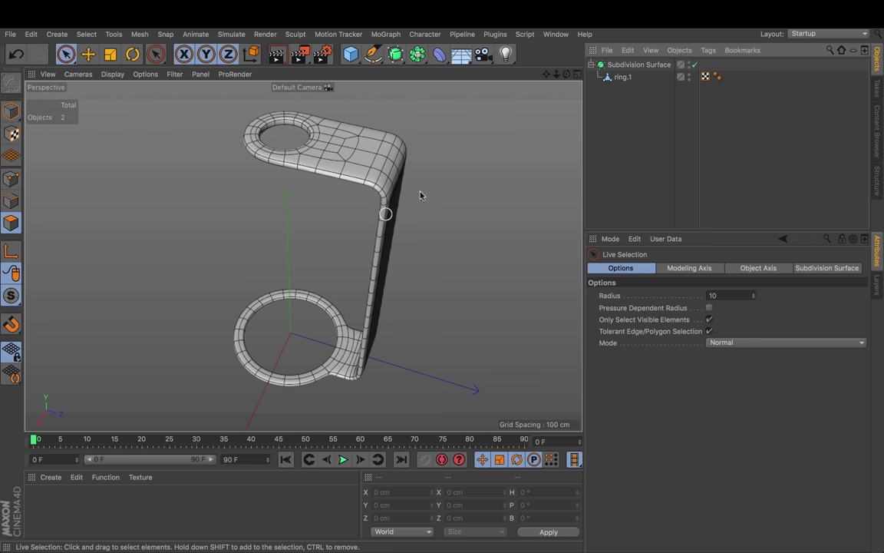
pyautogui.click(692, 65)
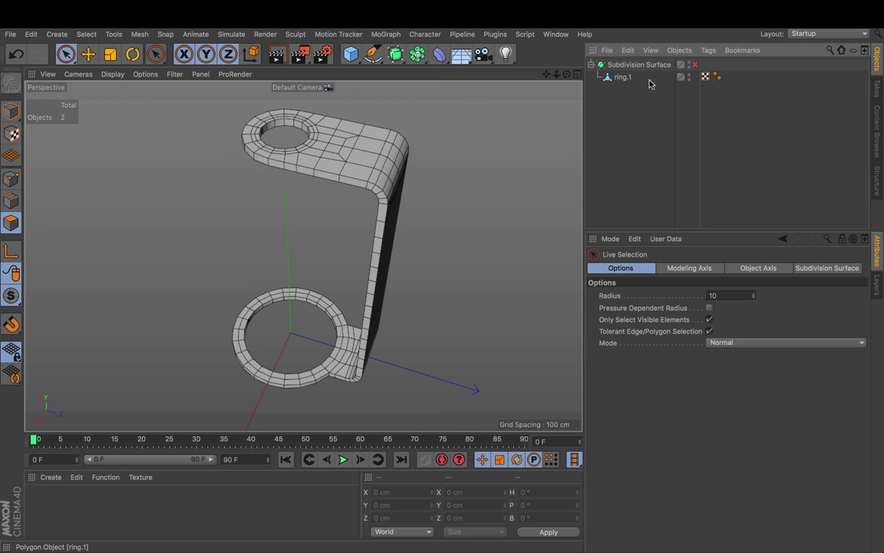
# Step: Loop-select both outer outline edge loops of ring.1 along the rings and the arm
pyautogui.click(624, 78)
pyautogui.click(11, 201)
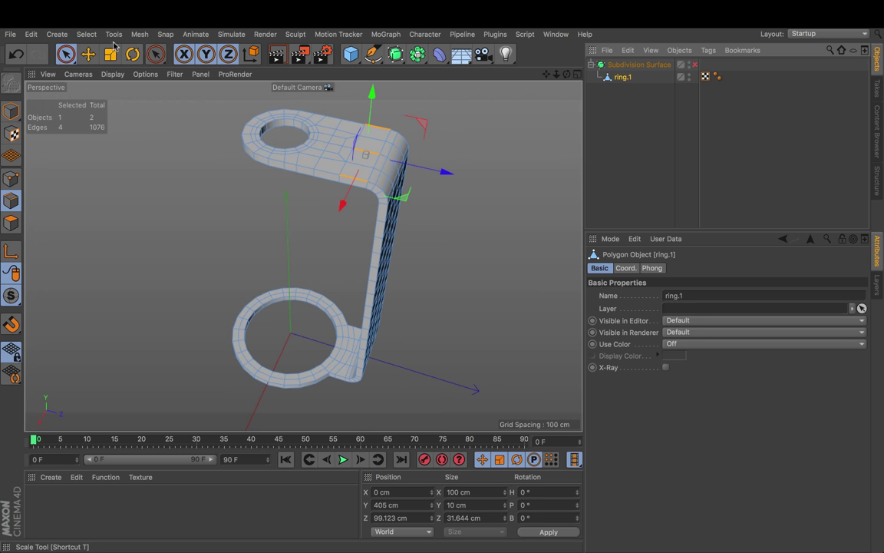
pyautogui.click(86, 35)
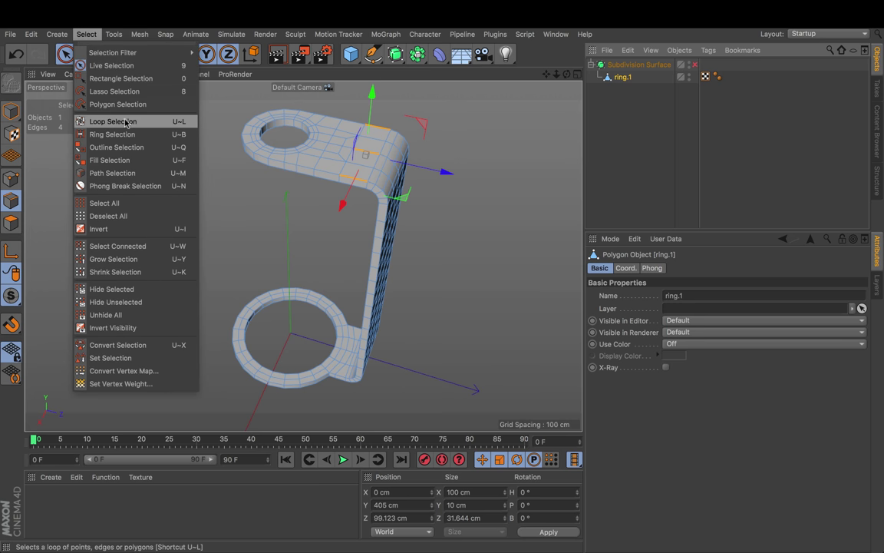
pyautogui.click(174, 123)
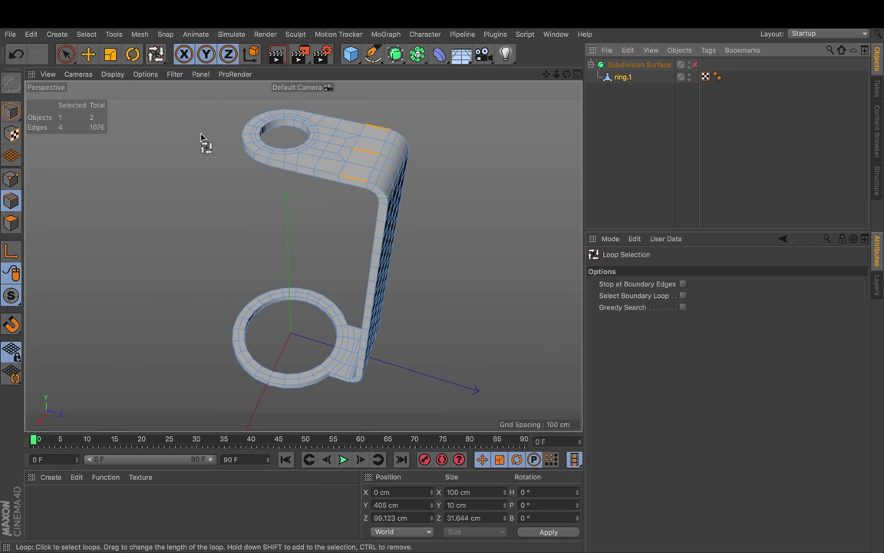
pyautogui.click(324, 180)
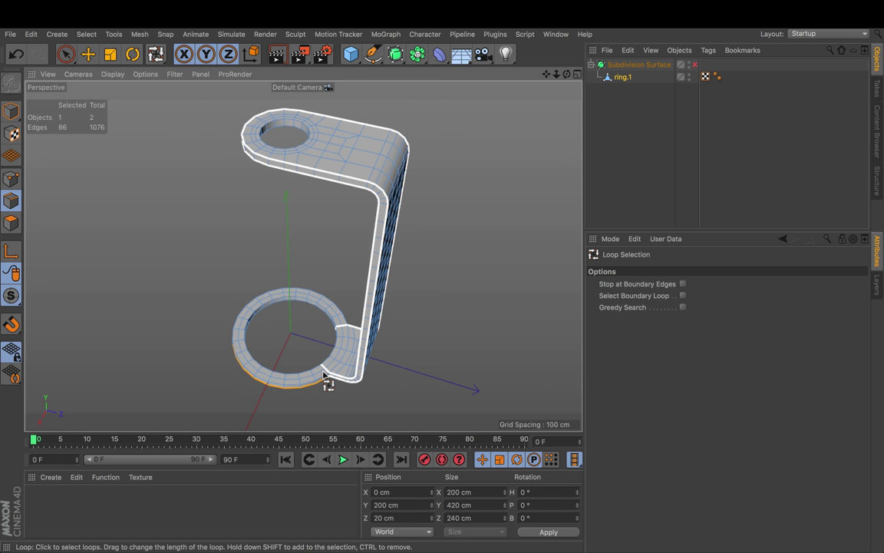
pyautogui.moveTo(551, 74)
pyautogui.mouseDown()
pyautogui.moveTo(304, 256)
pyautogui.moveTo(548, 74)
pyautogui.mouseUp()
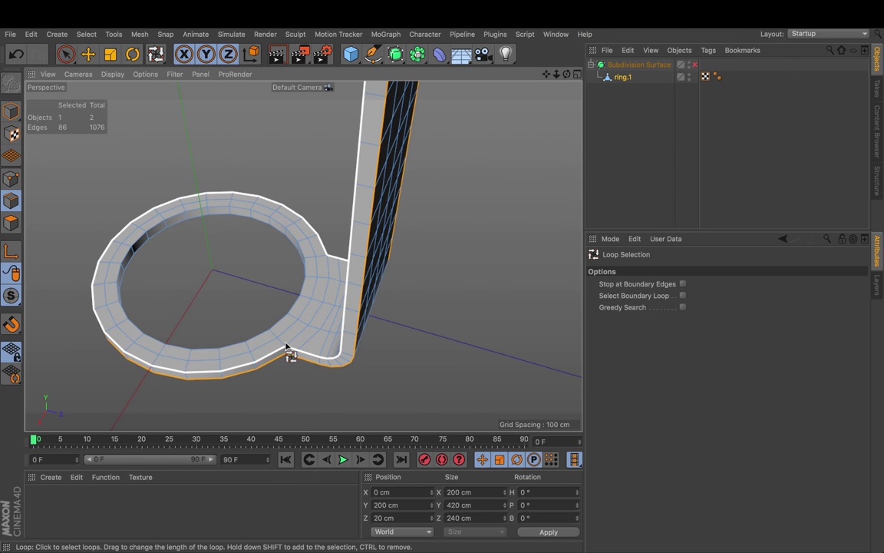
pyautogui.keyDown('shift'); pyautogui.click(287, 348); pyautogui.keyUp('shift')
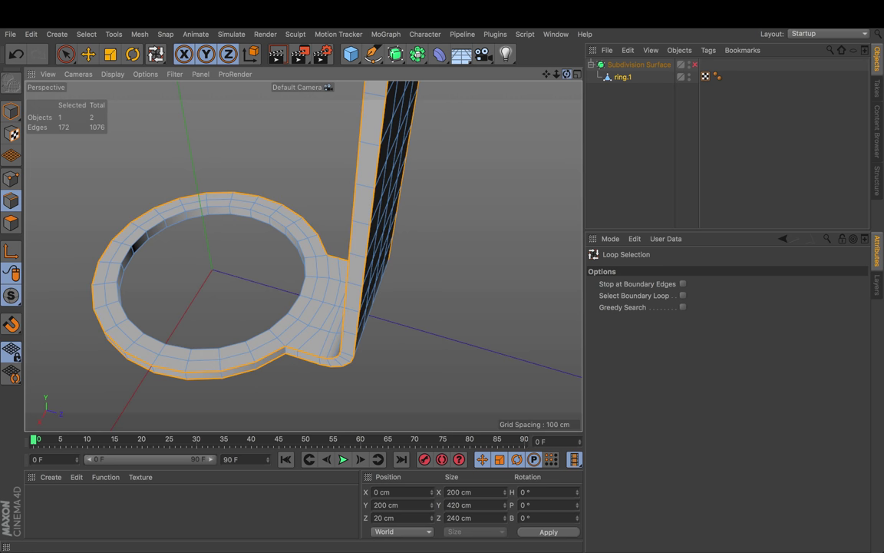
# Step: Add the inner edge loops of the bottom ring and of the top plate's hole to the loop selection
pyautogui.moveTo(567, 74)
pyautogui.mouseDown()
pyautogui.moveTo(303, 256)
pyautogui.moveTo(567, 74)
pyautogui.mouseUp()
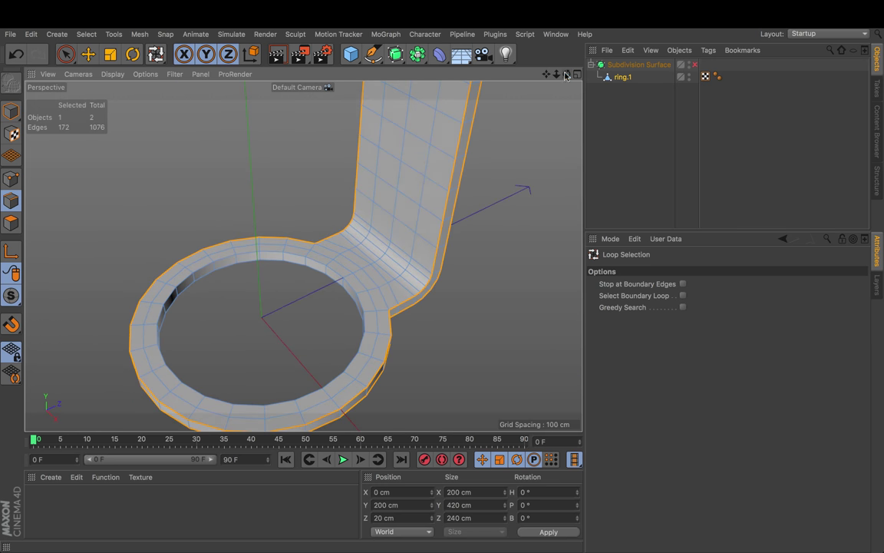
pyautogui.keyDown('shift'); pyautogui.click(338, 272); pyautogui.keyUp('shift')
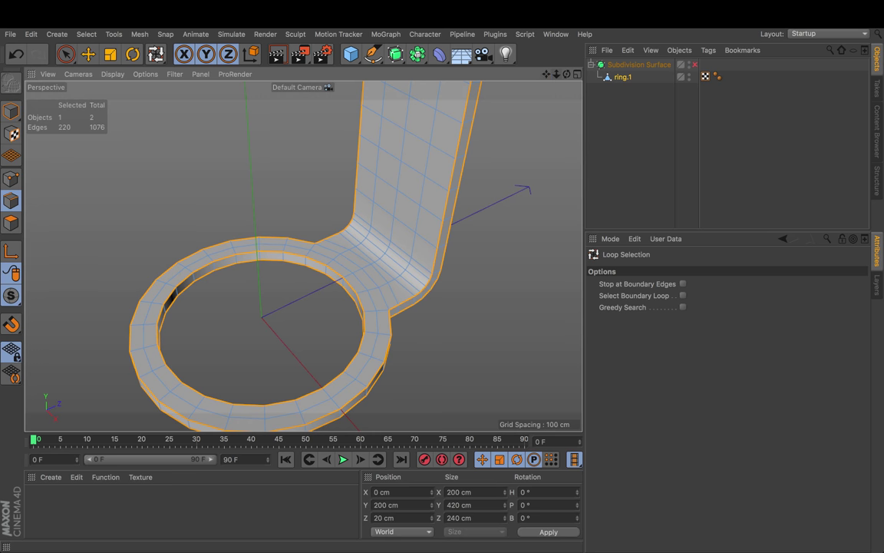
pyautogui.moveTo(556, 73); pyautogui.dragTo(304, 257)
pyautogui.moveTo(546, 74); pyautogui.dragTo(551, 191)
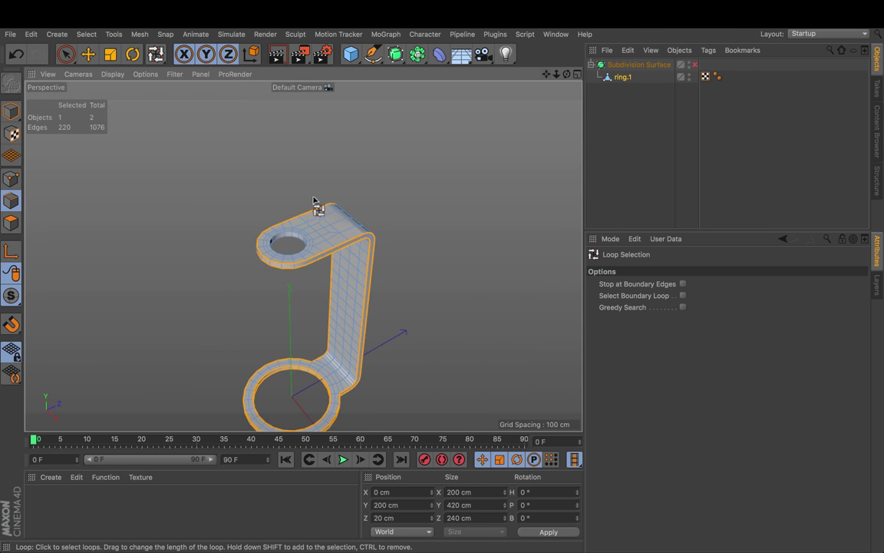
pyautogui.keyDown('shift'); pyautogui.click(291, 238); pyautogui.keyUp('shift')
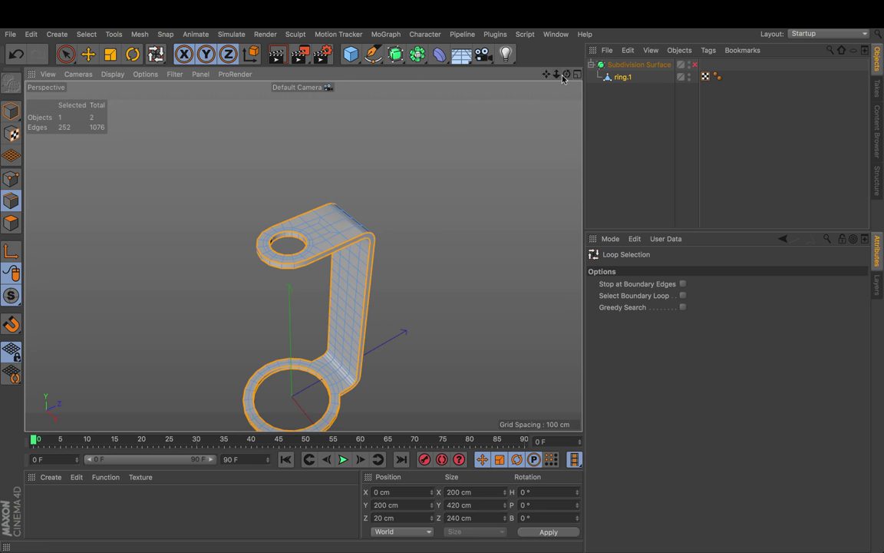
pyautogui.moveTo(563, 77)
pyautogui.mouseDown()
pyautogui.moveTo(546, 74)
pyautogui.moveTo(556, 74)
pyautogui.mouseUp()
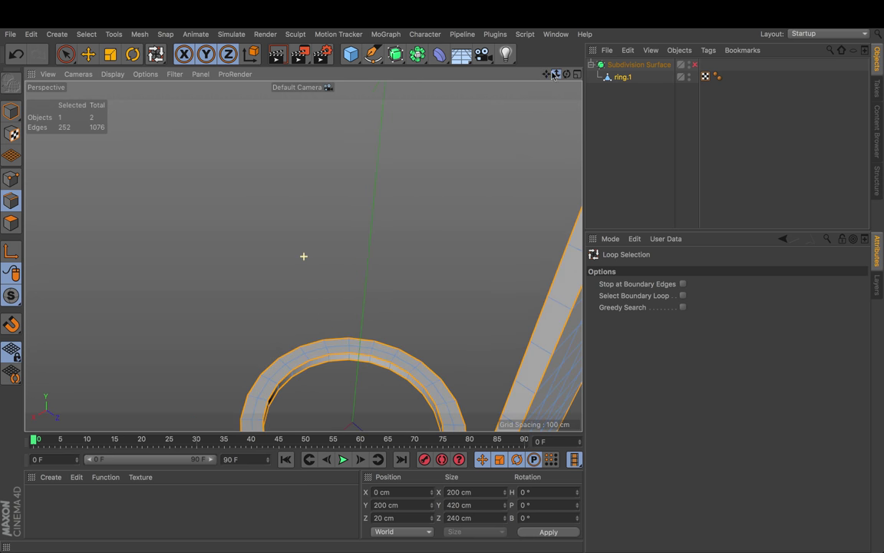
pyautogui.keyDown('alt'); pyautogui.moveTo(438, 285); pyautogui.dragTo(371, 82, button='middle'); pyautogui.keyUp('alt')
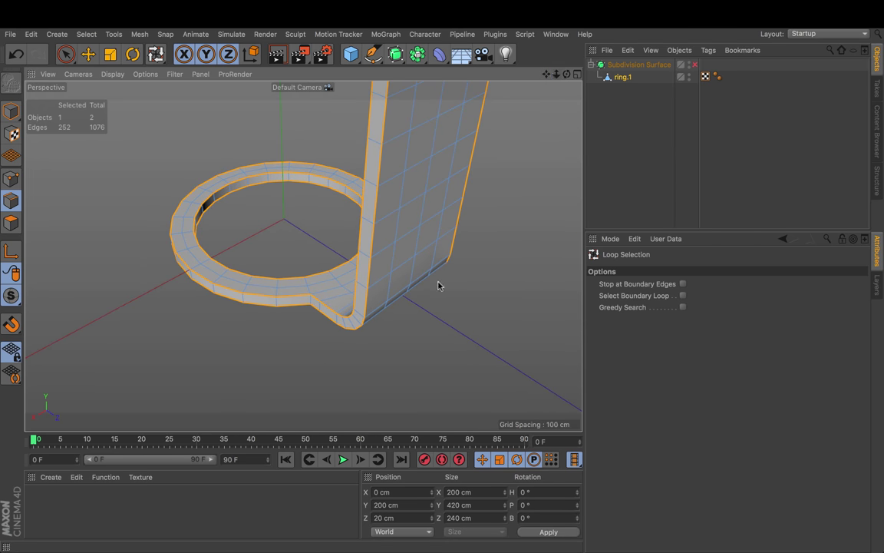
pyautogui.moveTo(554, 74)
pyautogui.mouseDown()
pyautogui.moveTo(567, 74)
pyautogui.moveTo(546, 75)
pyautogui.mouseUp()
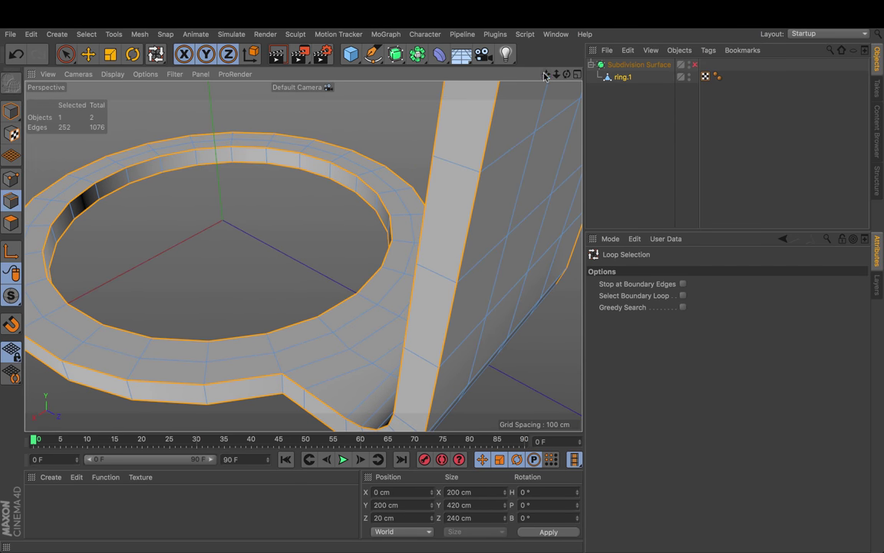
# Step: Bevel the selected border edge loops of ring.1 with an offset of about 1.75 cm, using the Solid bevel mode
pyautogui.rightClick(248, 246)
pyautogui.click(285, 445)
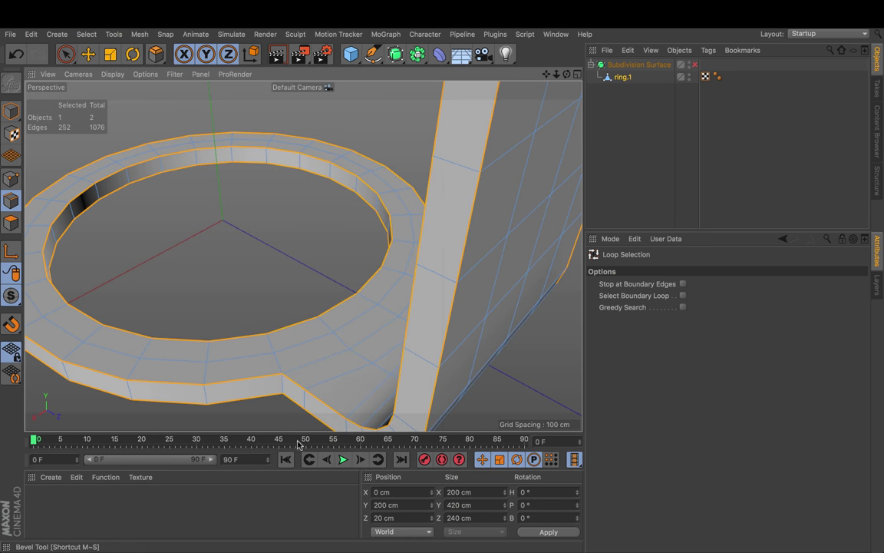
pyautogui.moveTo(262, 239); pyautogui.dragTo(275, 364)
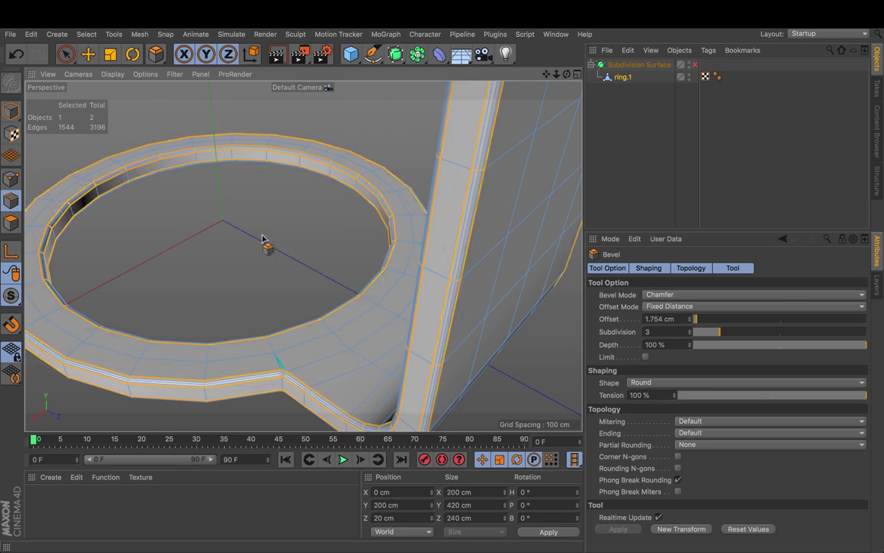
pyautogui.click(667, 295)
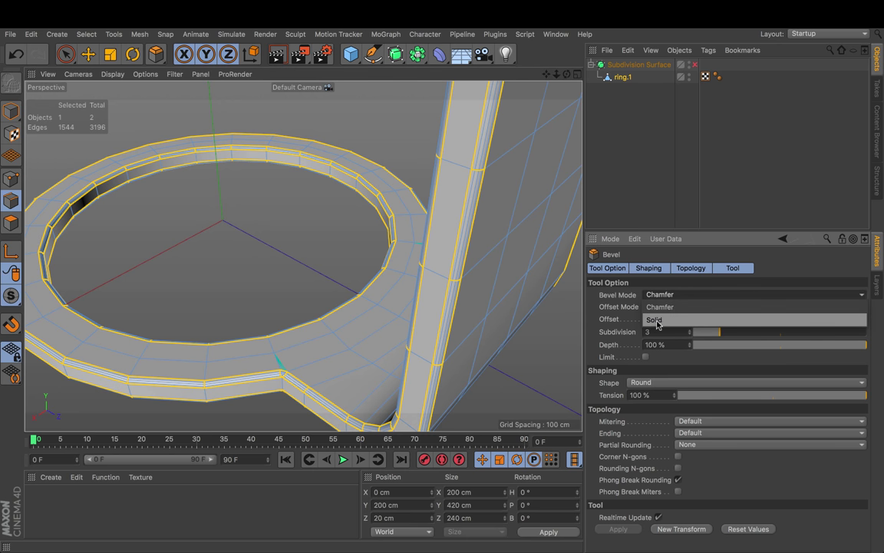
pyautogui.click(657, 320)
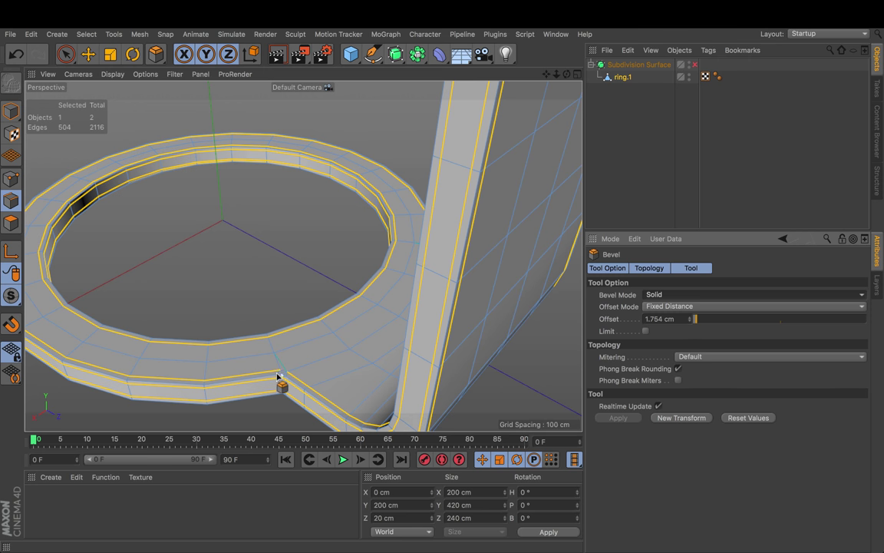
# Step: Set the bevel's mitering to Uniform and its offset to 1 cm
pyautogui.click(690, 358)
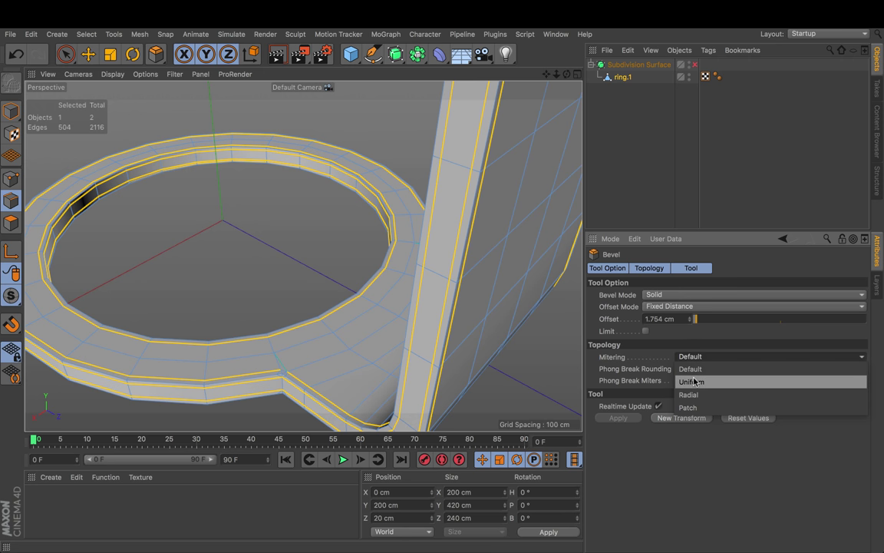
pyautogui.click(695, 381)
pyautogui.moveTo(566, 74); pyautogui.dragTo(485, 43)
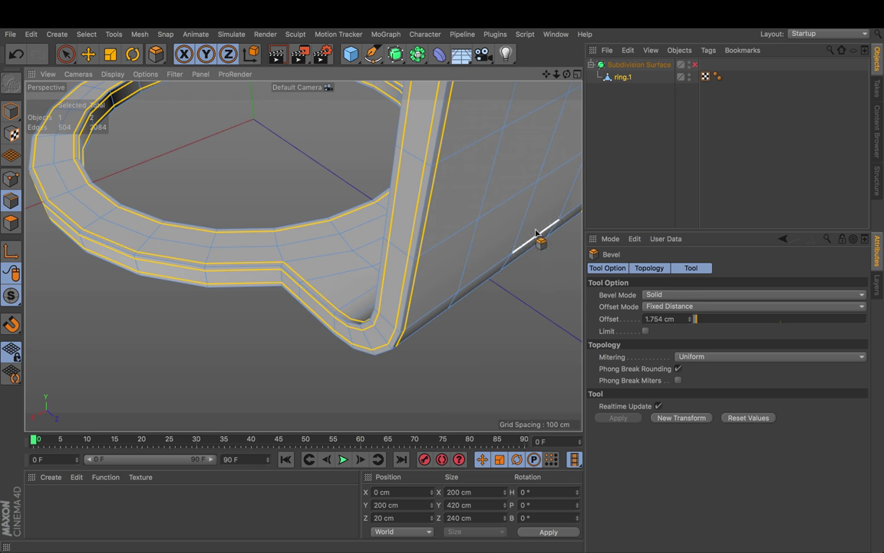
pyautogui.press('Return')
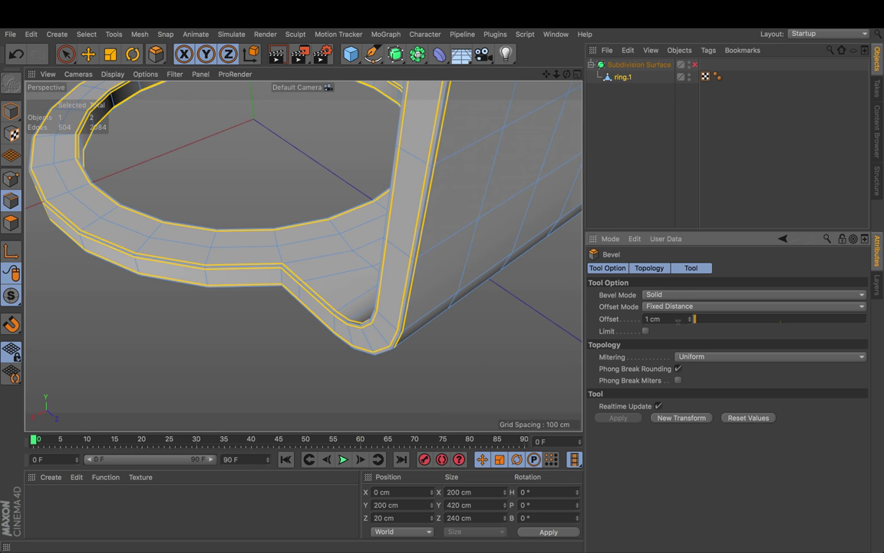
# Step: Enable the Subdivision Surface, clear the object selection and check the smoothing of the whole bracket
pyautogui.keyDown('alt'); pyautogui.moveTo(302, 252); pyautogui.dragTo(304, 256); pyautogui.keyUp('alt')
pyautogui.moveTo(555, 74); pyautogui.dragTo(545, 414)
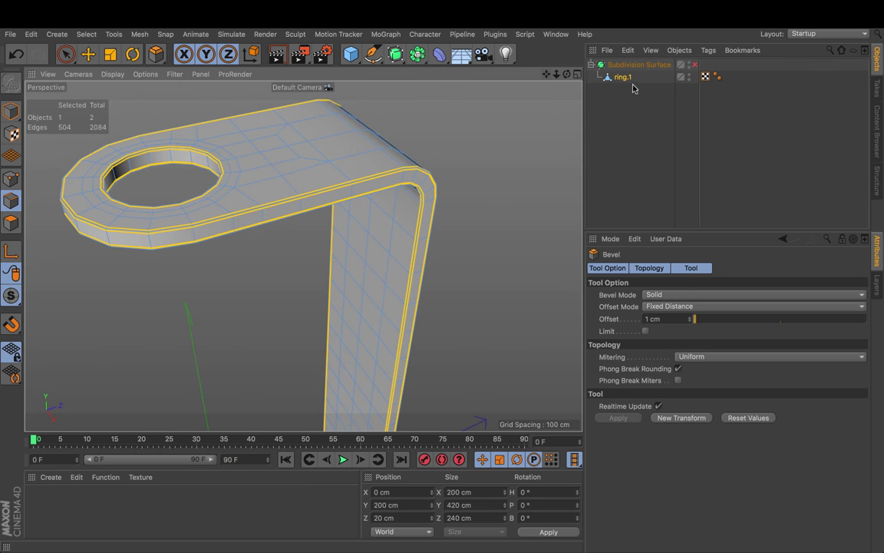
pyautogui.click(694, 64)
pyautogui.click(642, 119)
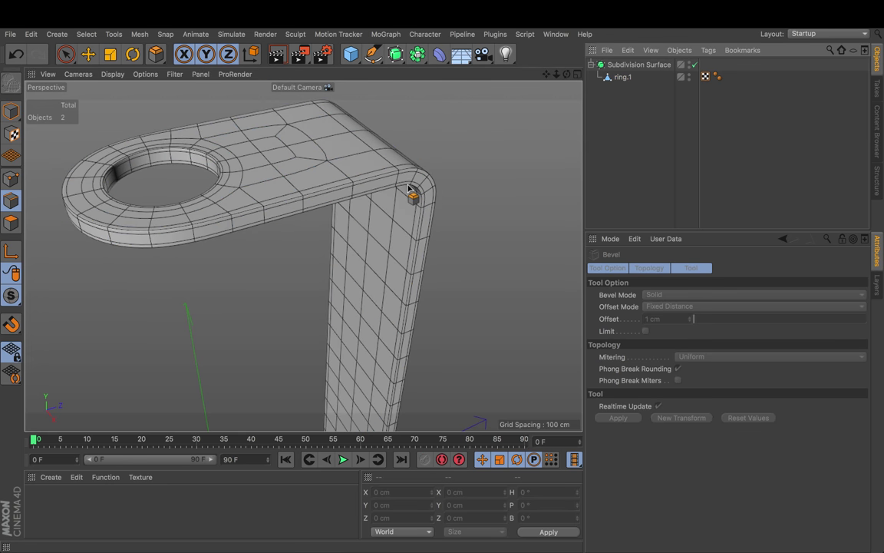
pyautogui.press('h')
pyautogui.press('9')
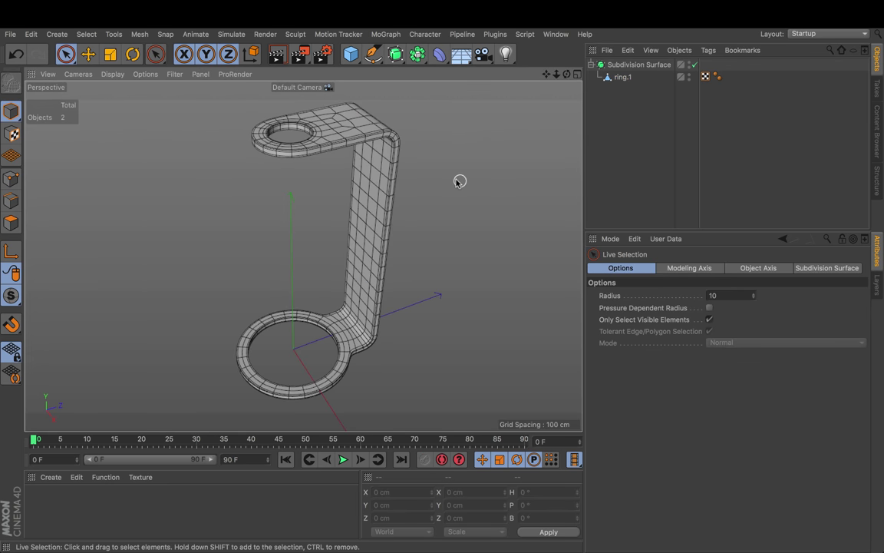